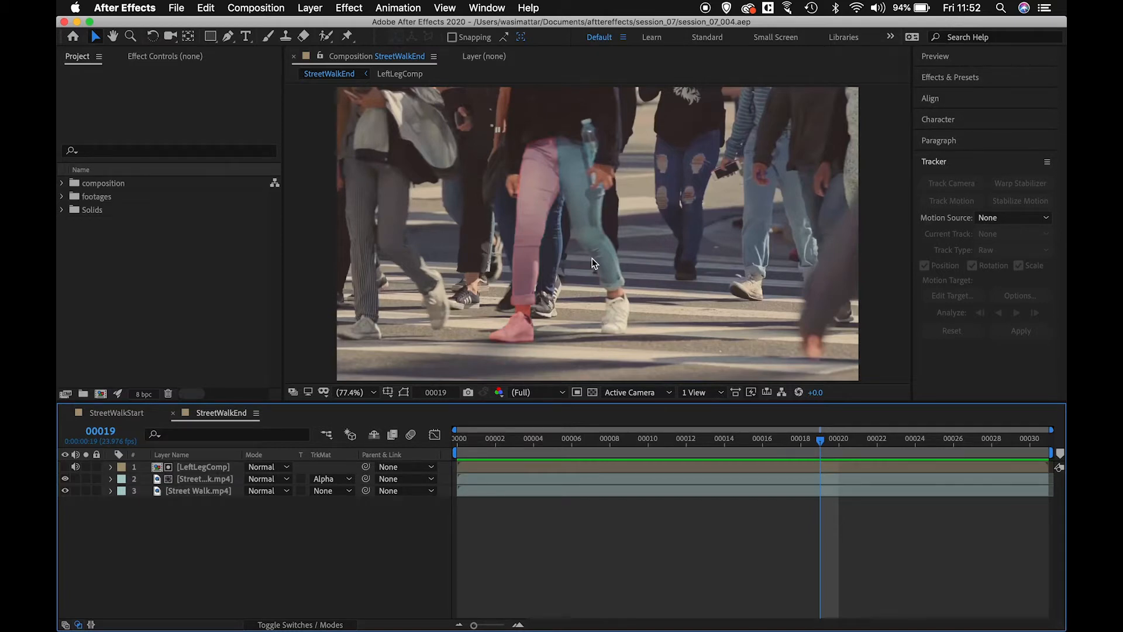
Step: Play back and scrub the StreetWalkEnd composition to review the recoloured pink leg
key("space")
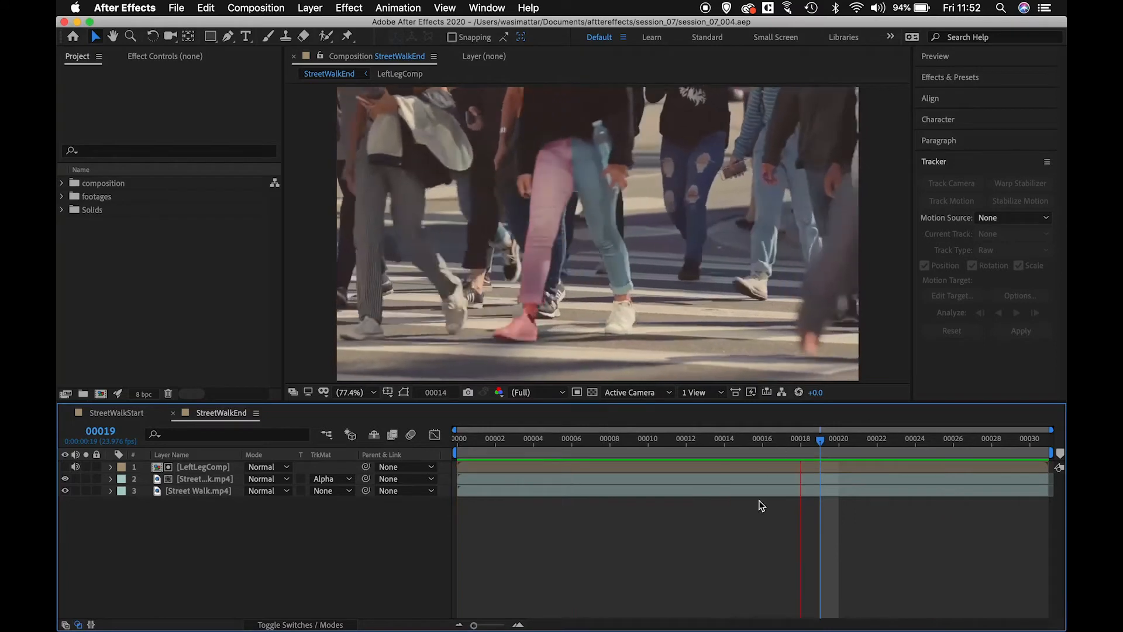
key("space")
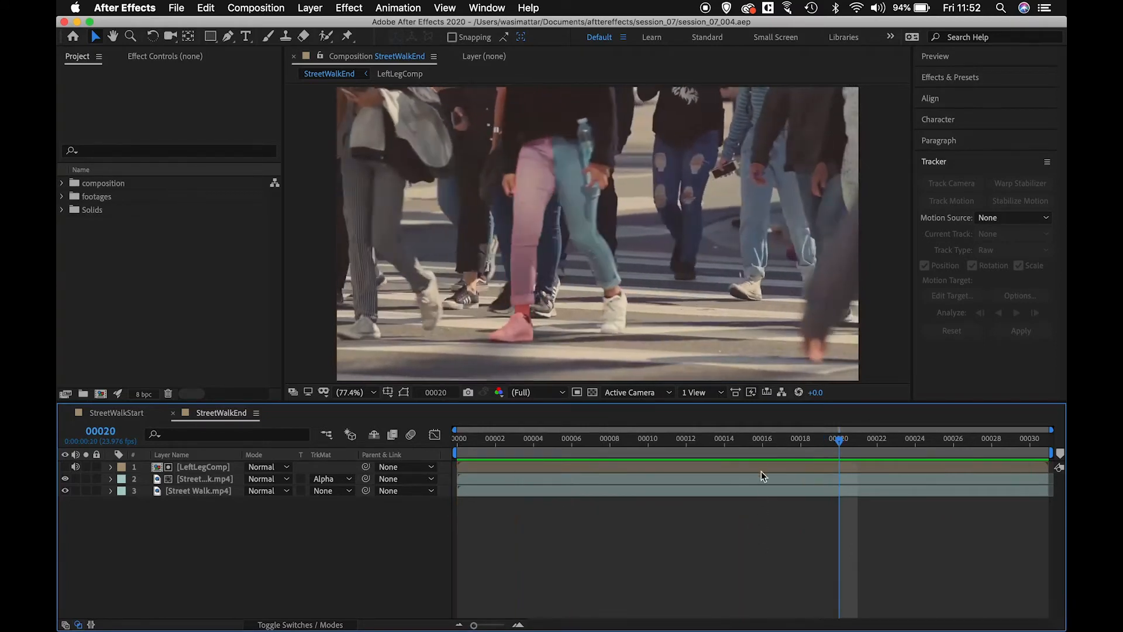
left_click_drag(760, 445, 524, 469)
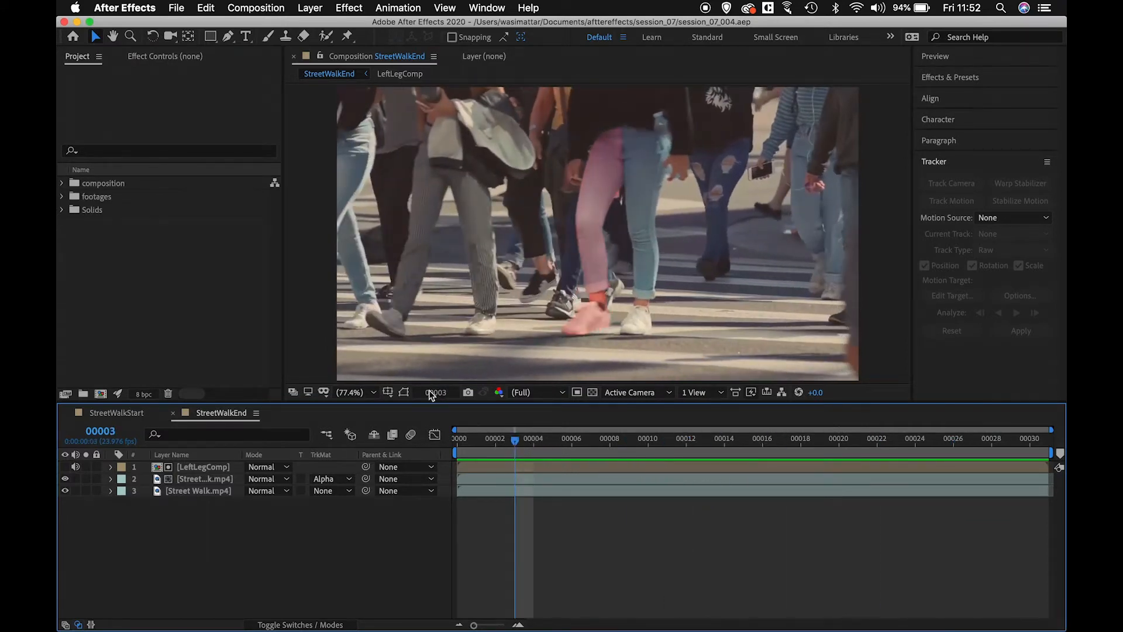
Step: Open the StreetWalkStart composition, scrub to frame 18 and frame the central walker's legs
left_click(103, 412)
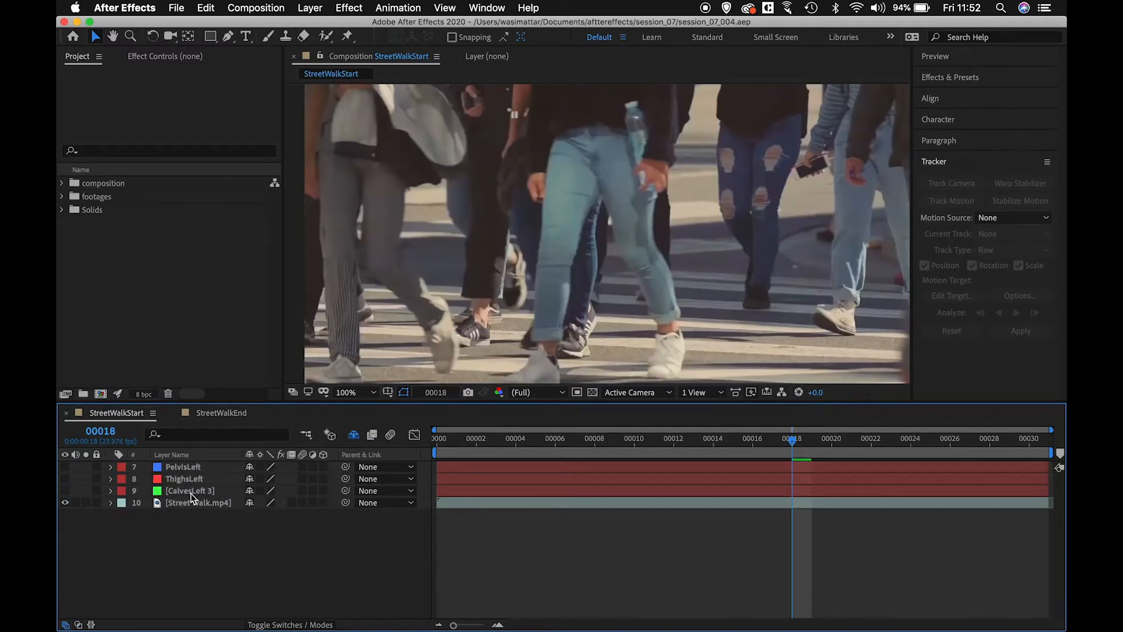
left_click_drag(495, 446, 787, 448)
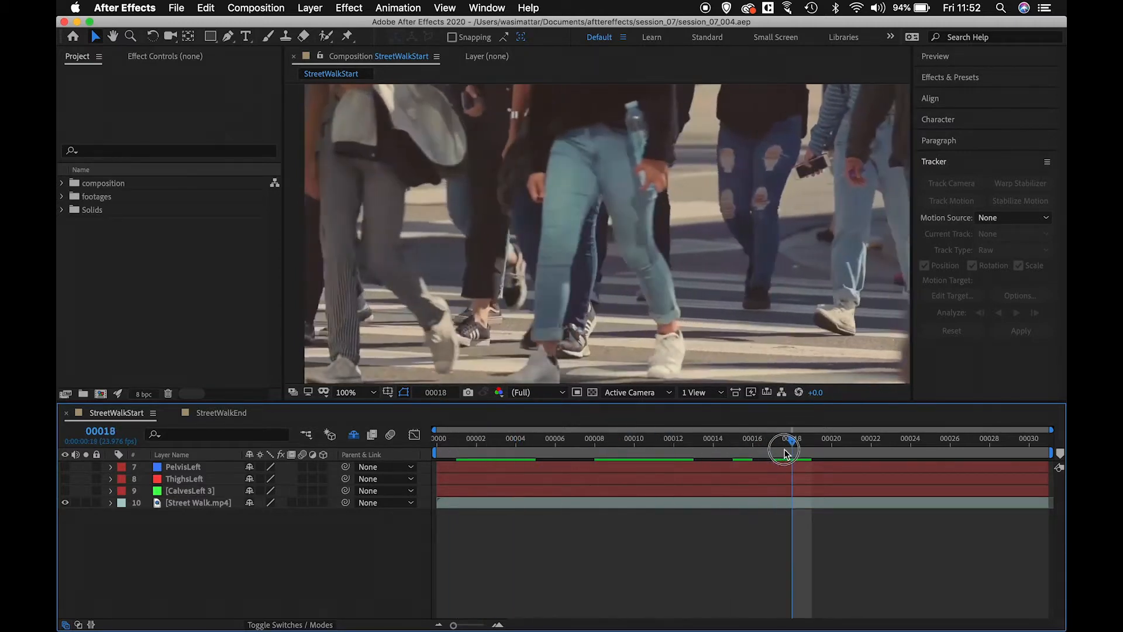
left_click_drag(577, 255, 603, 226)
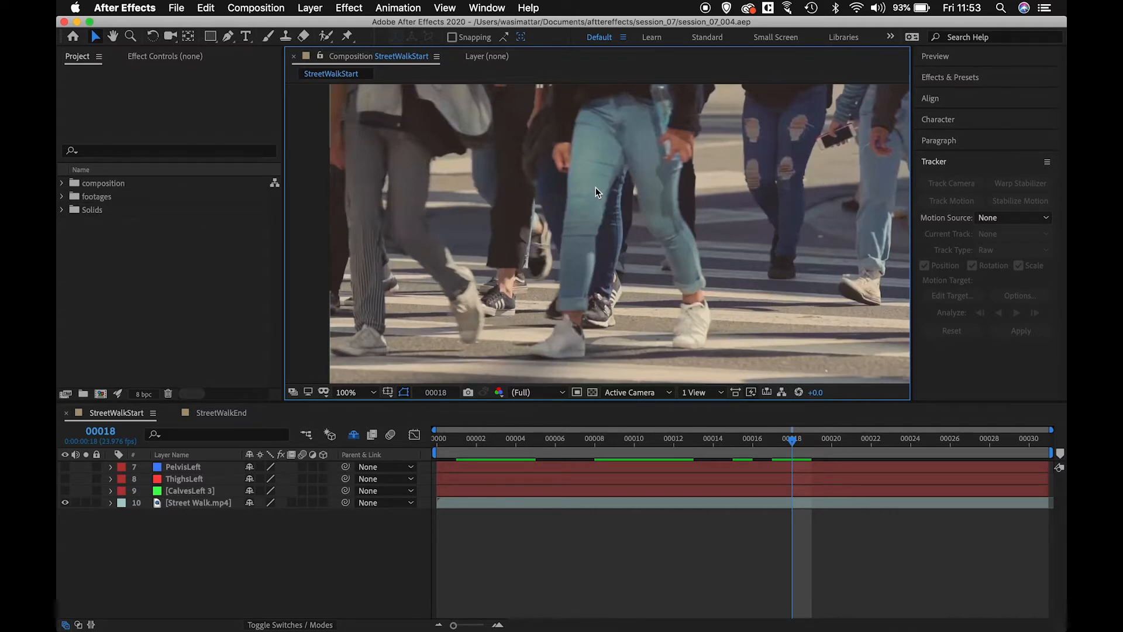
Step: Create a 1920 x 1080 px magenta-red solid layer in StreetWalkStart and hide it
right_click(262, 529)
mouse_move(287, 477)
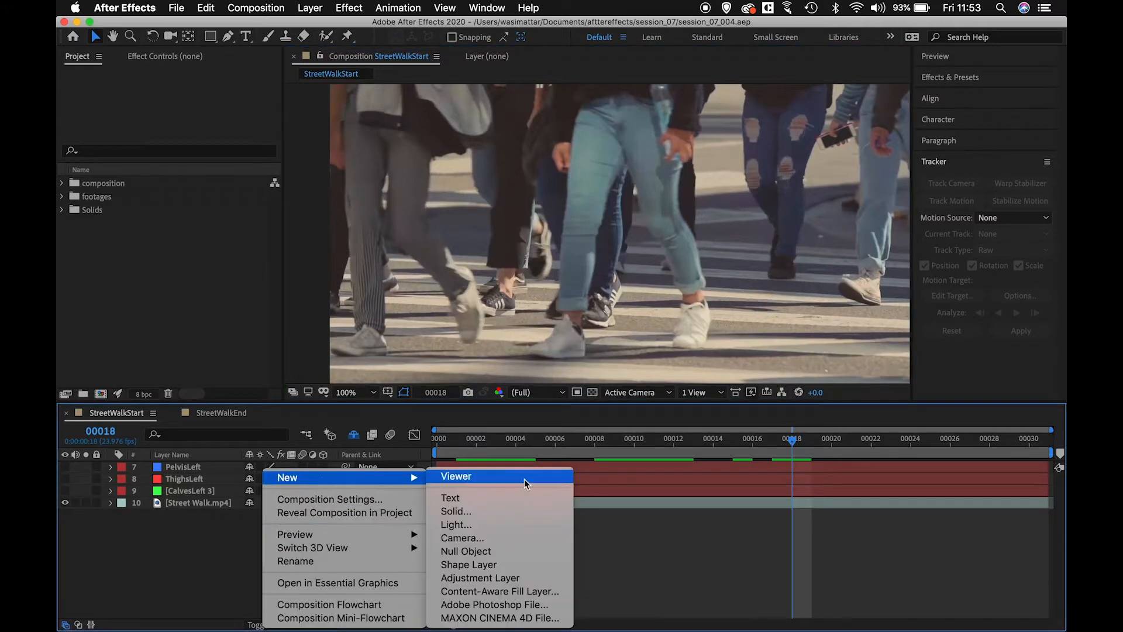
left_click(514, 508)
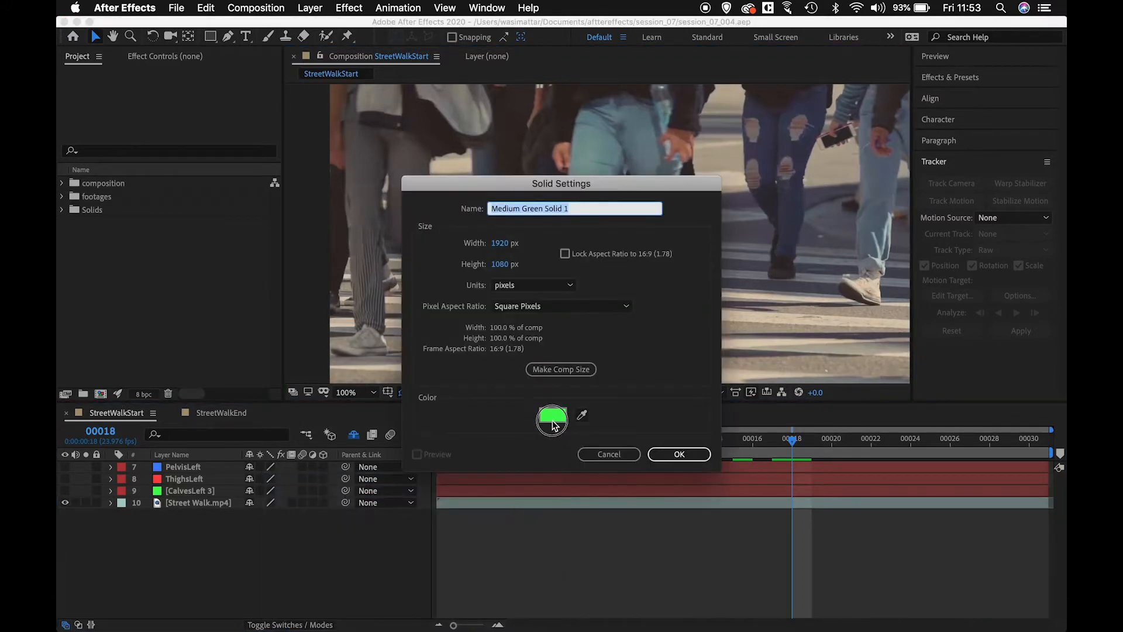
left_click(553, 420)
left_click(589, 250)
left_click(542, 248)
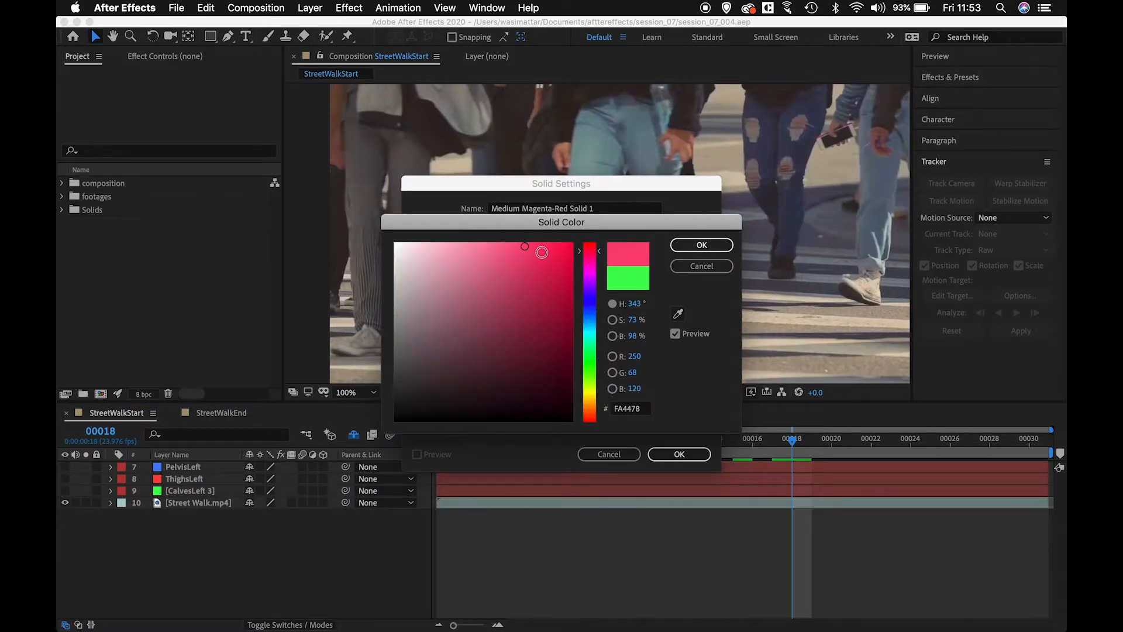
left_click(696, 249)
left_click(677, 456)
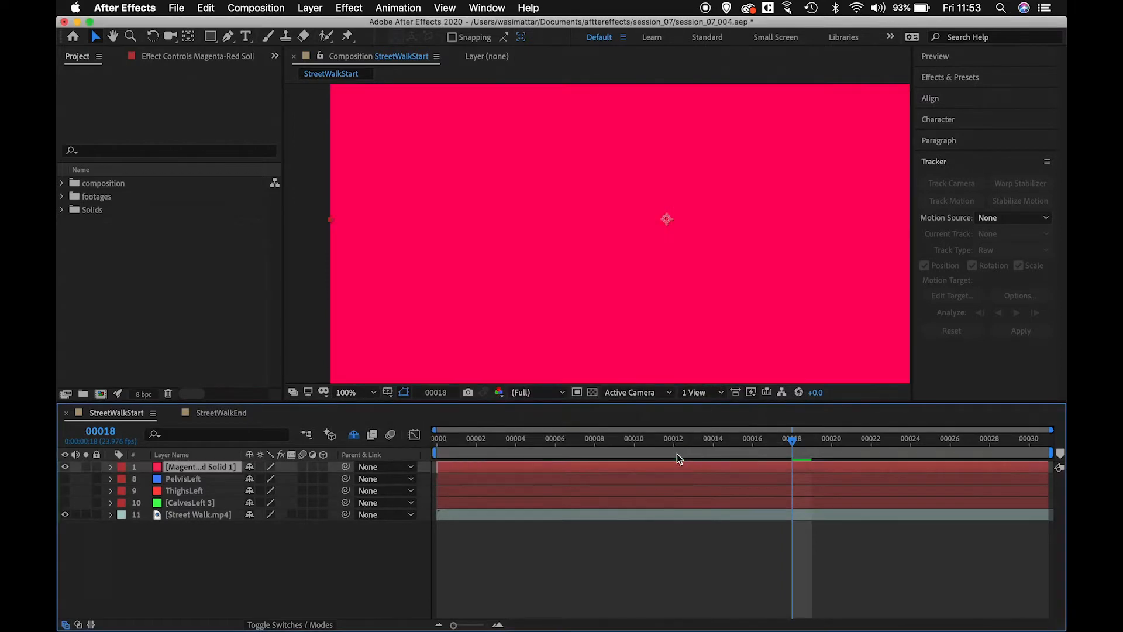
left_click(64, 466)
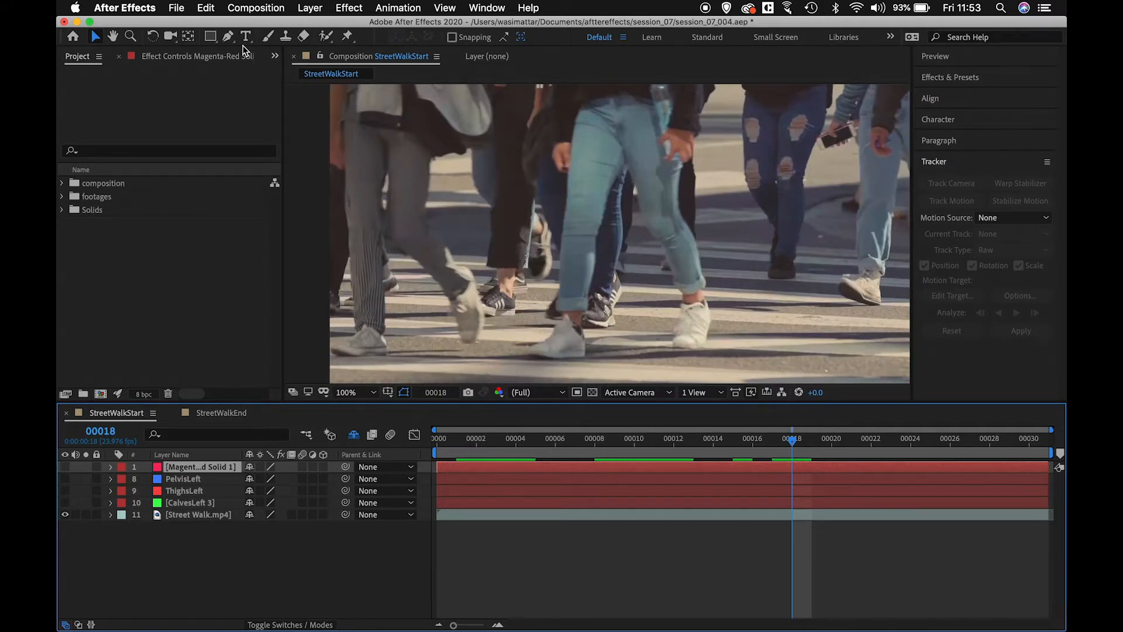
Step: Trace the central walker's entire pink-target leg, from waist to shoe and back, as one closed Pen mask on the magenta-red solid
left_click(228, 38)
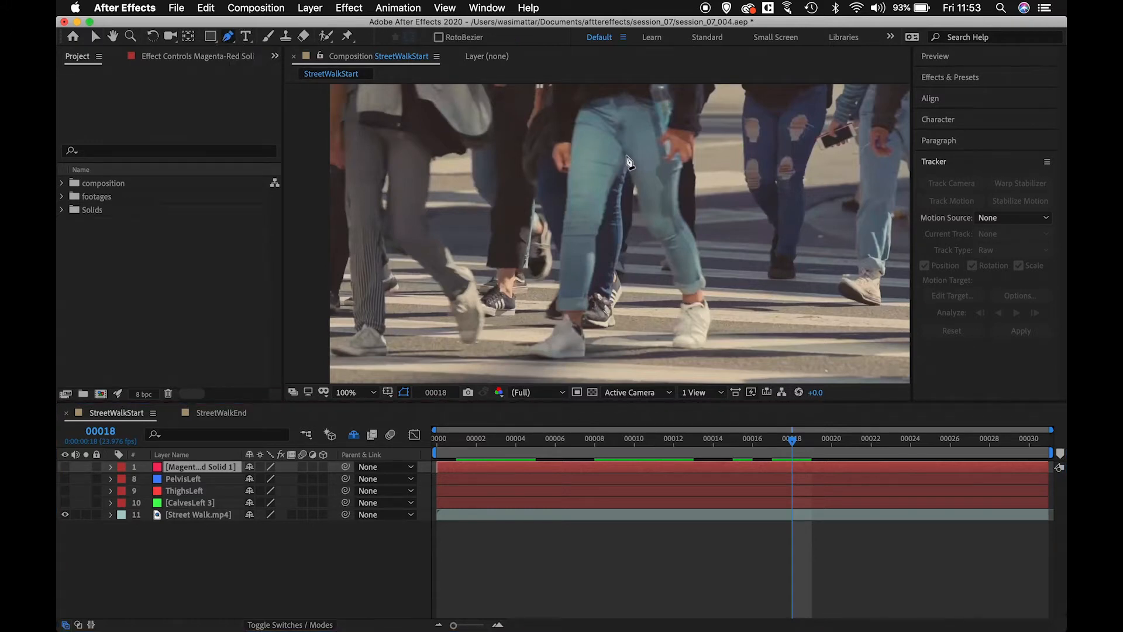
left_click_drag(623, 156, 611, 95)
left_click(583, 104)
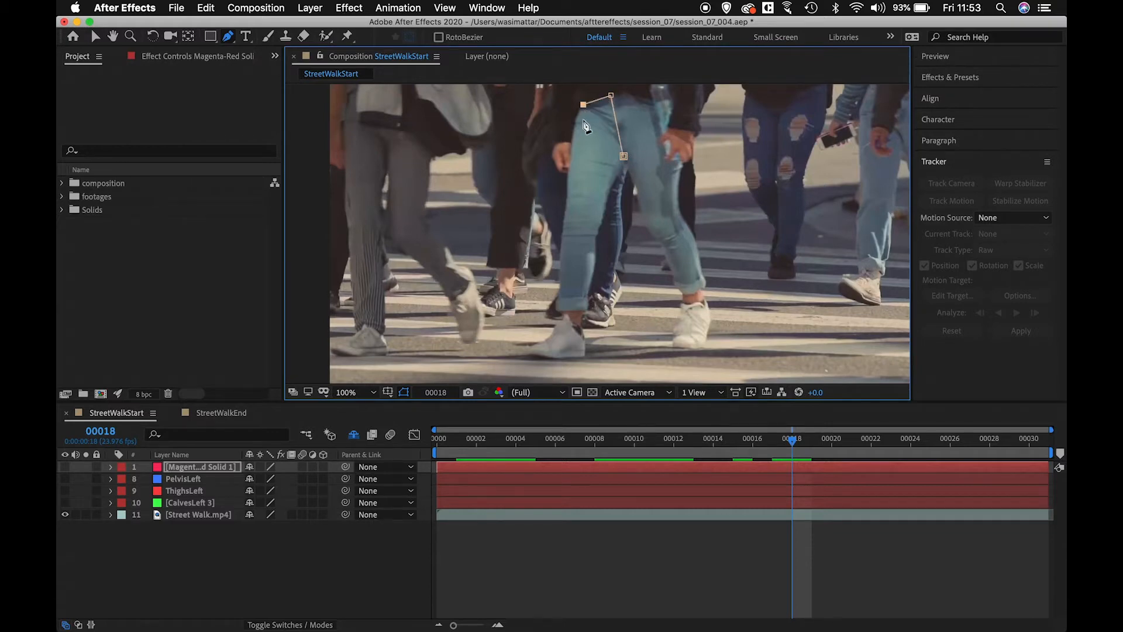
left_click(571, 154)
left_click(566, 211)
left_click(560, 270)
left_click(559, 298)
left_click(556, 312)
left_click(564, 311)
left_click(560, 318)
left_click(531, 346)
left_click(530, 355)
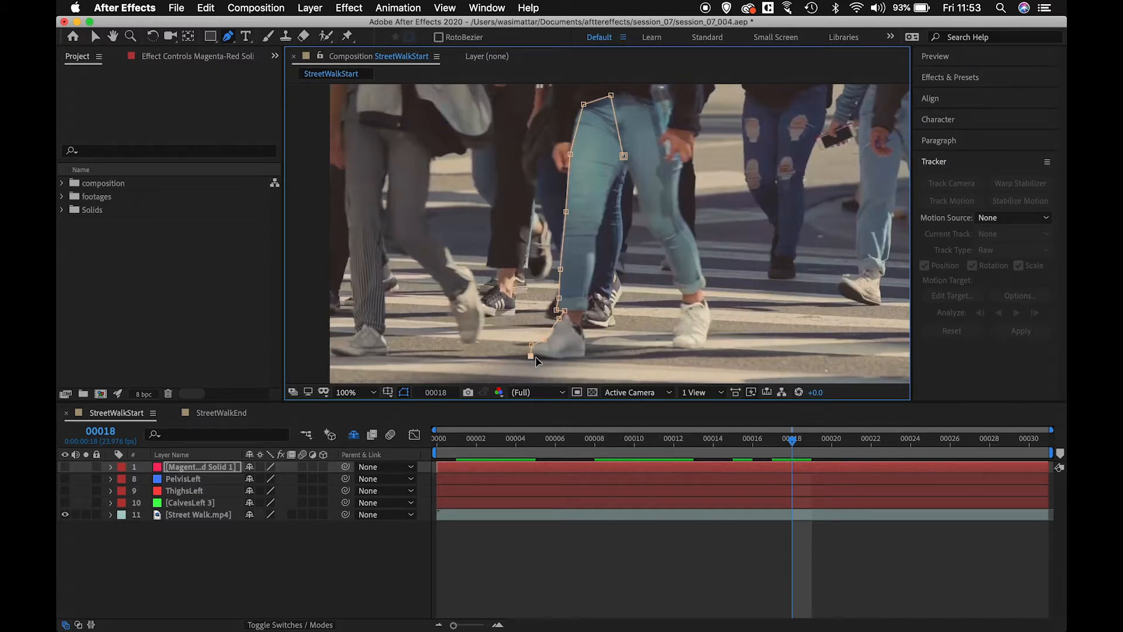
left_click(544, 356)
left_click(559, 357)
left_click(583, 354)
left_click(586, 343)
left_click(582, 325)
left_click(582, 316)
left_click(586, 296)
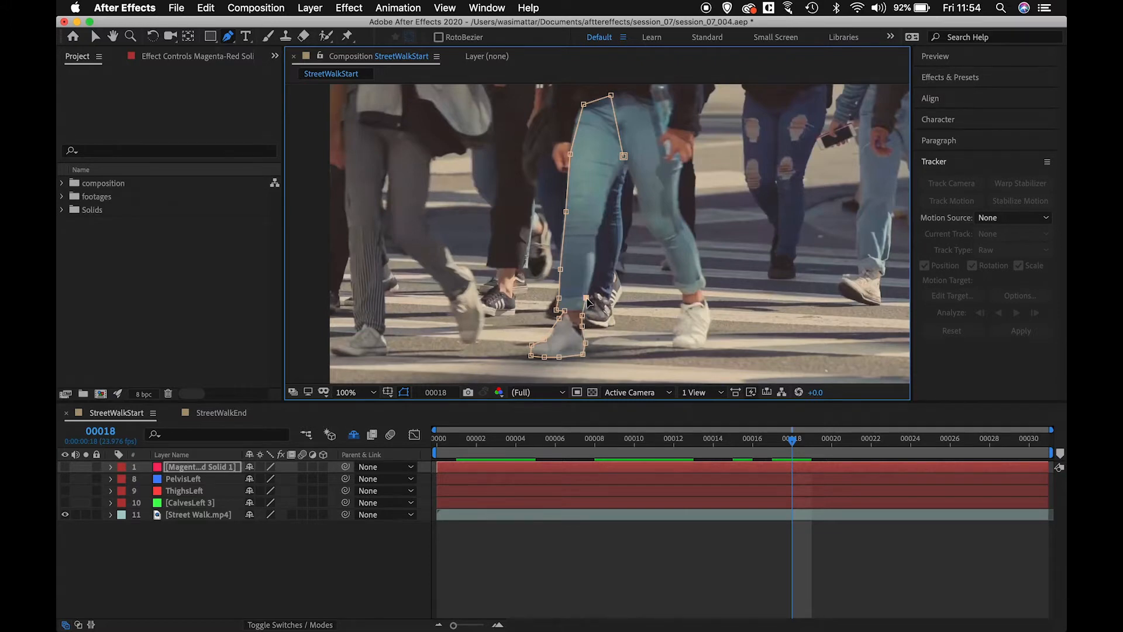
left_click(596, 261)
left_click(595, 238)
left_click(610, 190)
left_click(619, 171)
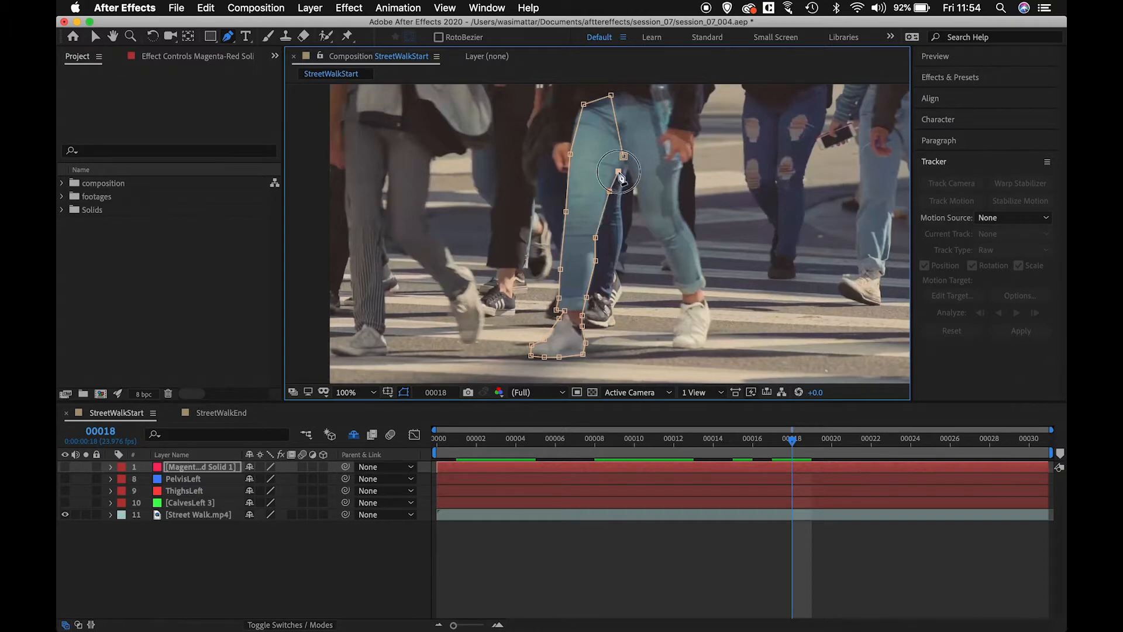
left_click(624, 157)
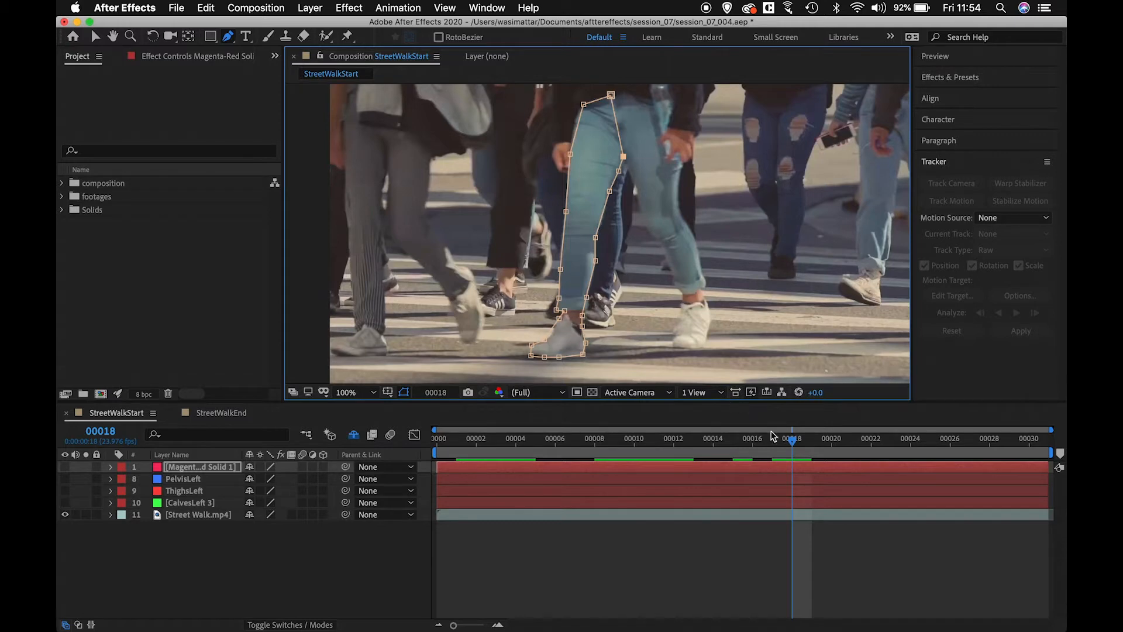
Step: Show the masked magenta-red solid to check the single leg shape at frame 18, and delete that solid layer
left_click_drag(796, 442, 787, 481)
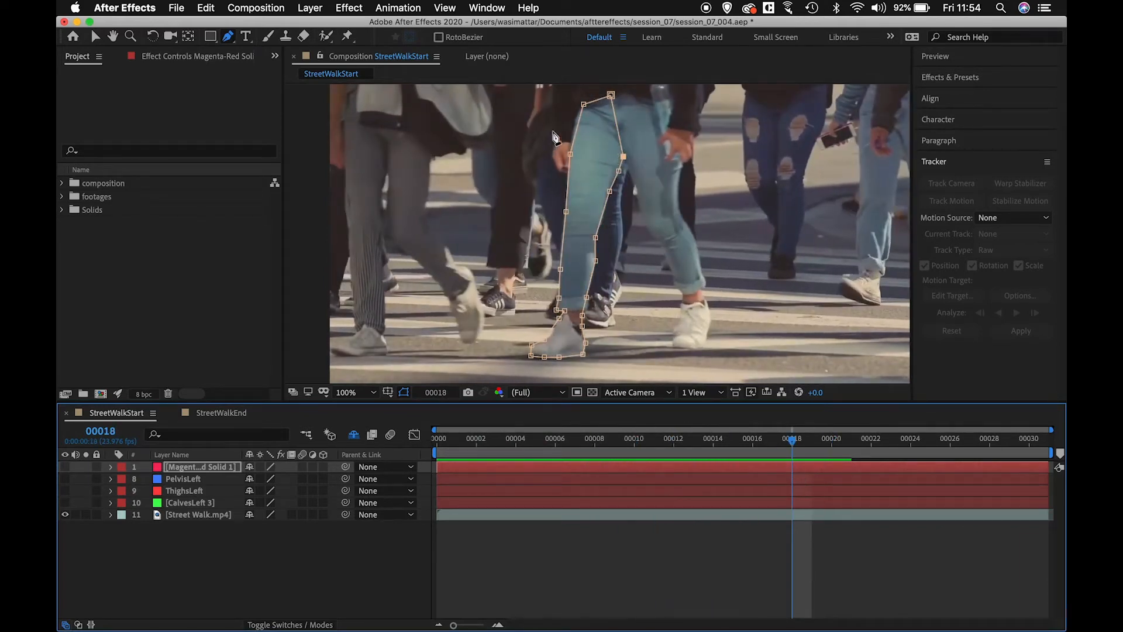
left_click(586, 298)
left_click(65, 466)
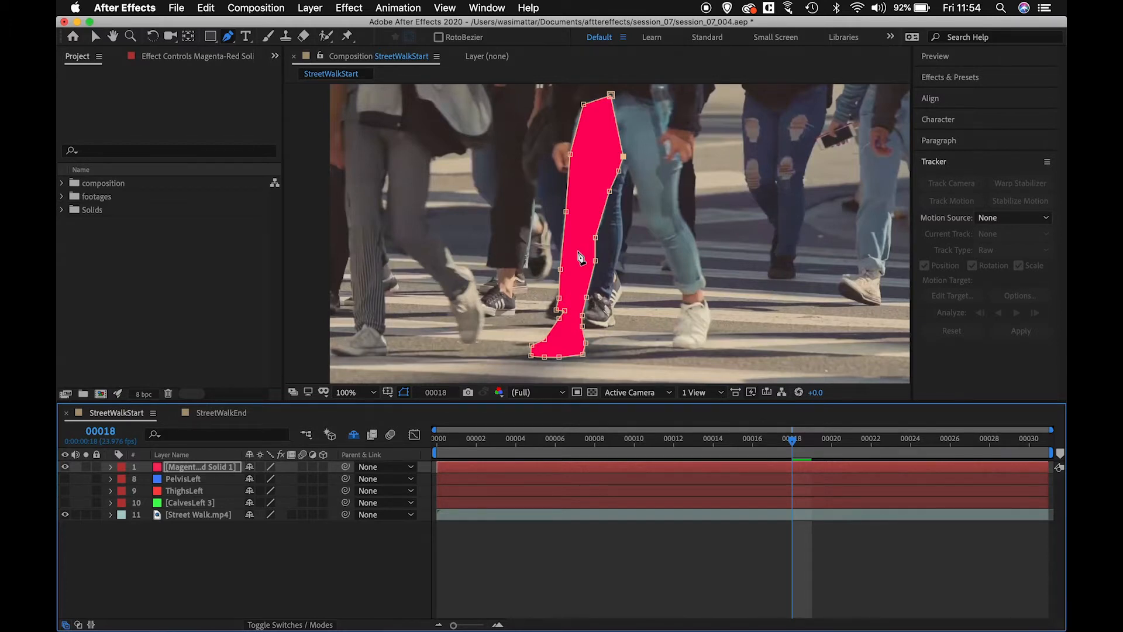
left_click(196, 467)
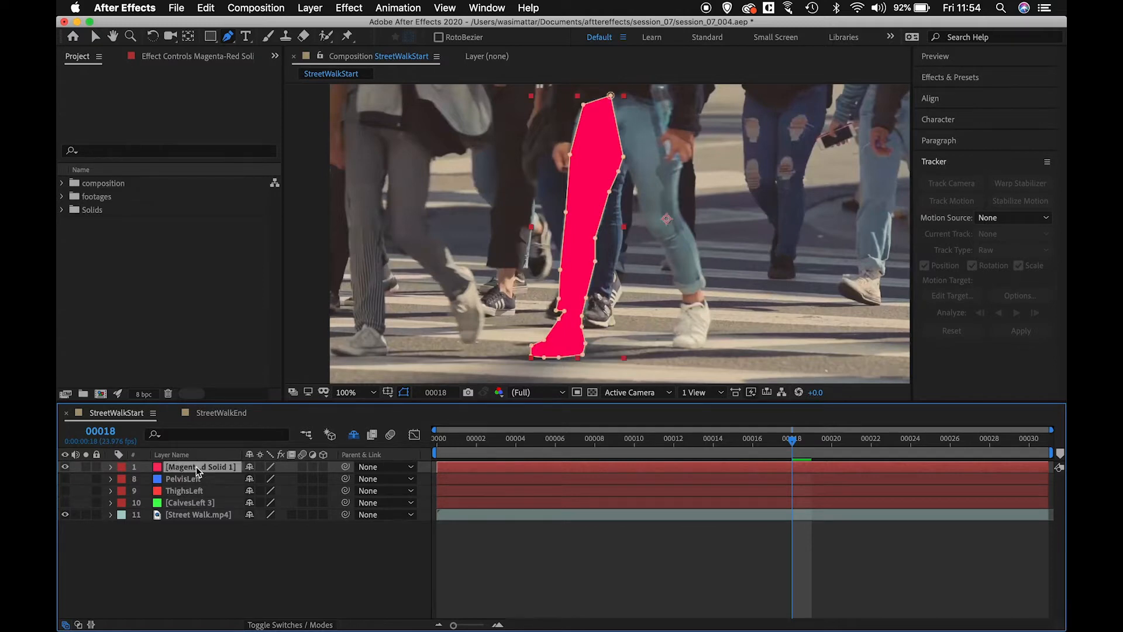
key("Delete")
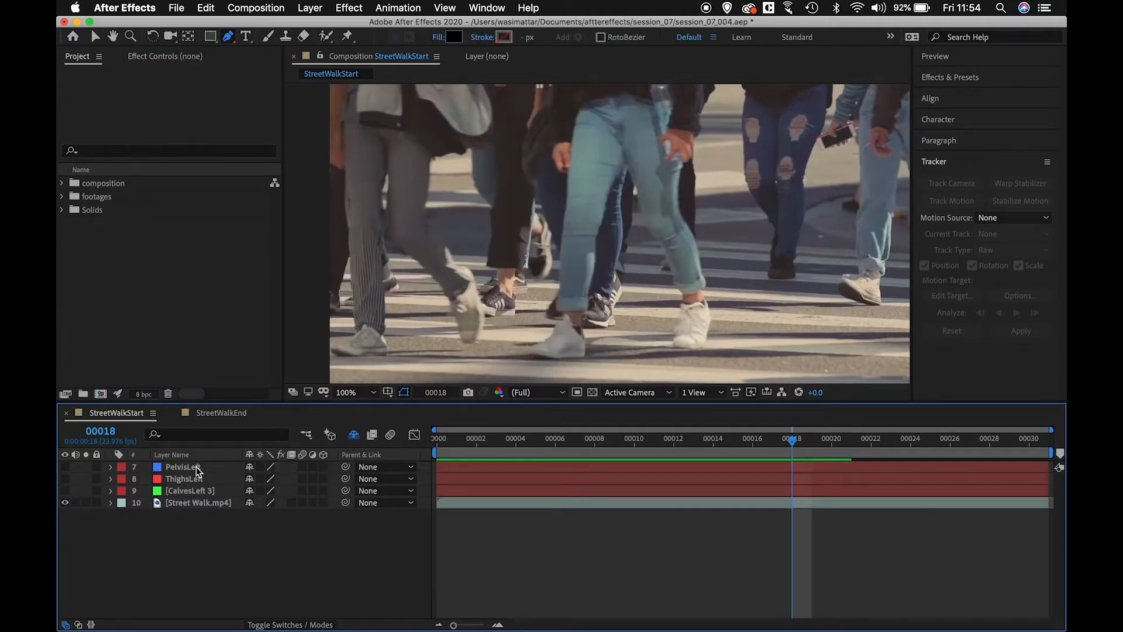
Step: Create a 1920 x 1080 px pink solid layer with colour F9577E and hide it
right_click(264, 538)
mouse_move(299, 483)
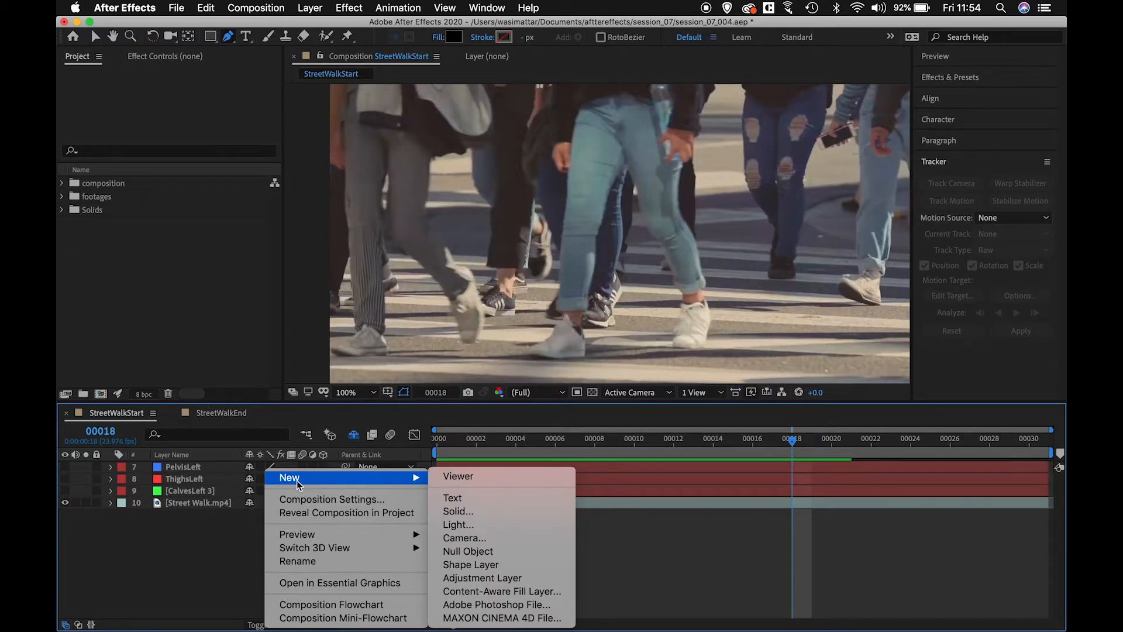
left_click(500, 515)
left_click(548, 409)
left_click(536, 246)
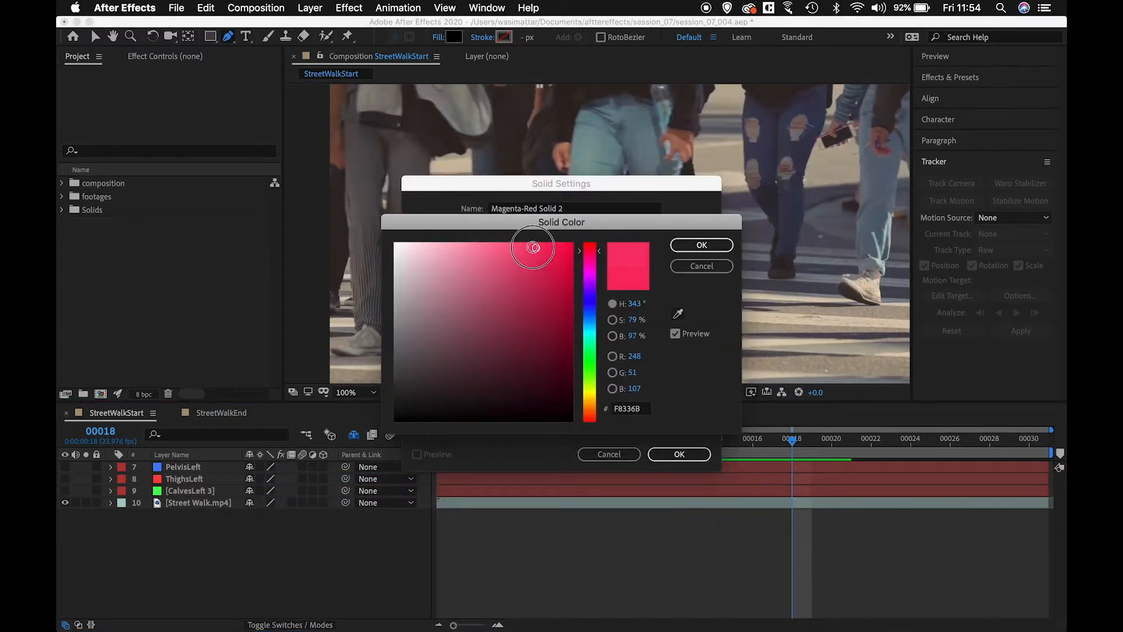
left_click_drag(536, 247, 511, 247)
left_click_drag(600, 255, 596, 250)
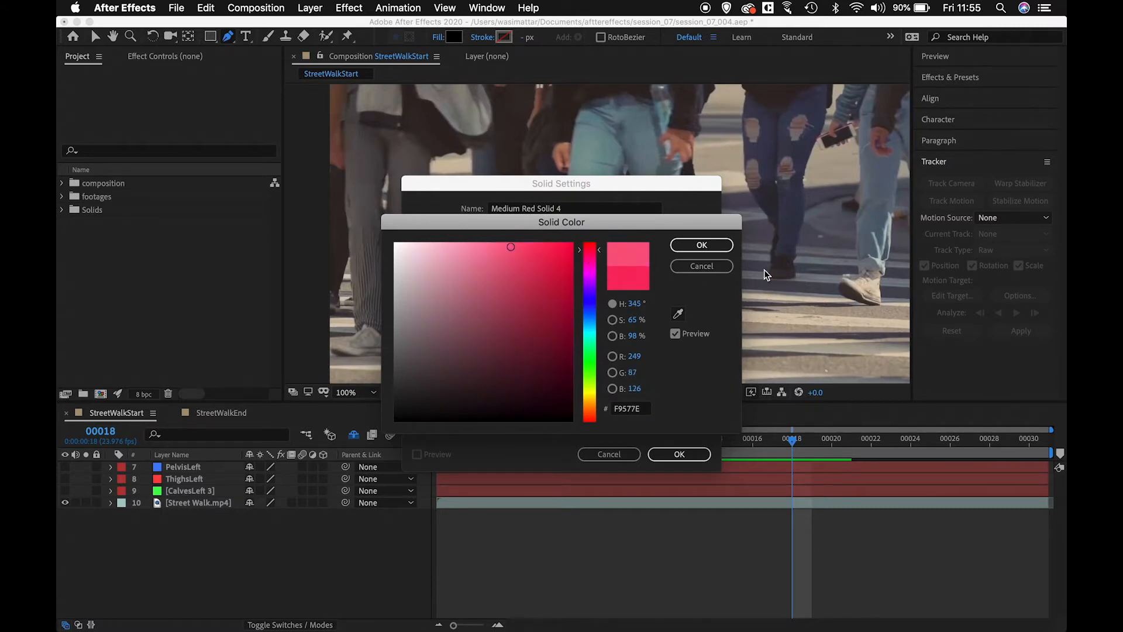
left_click(701, 245)
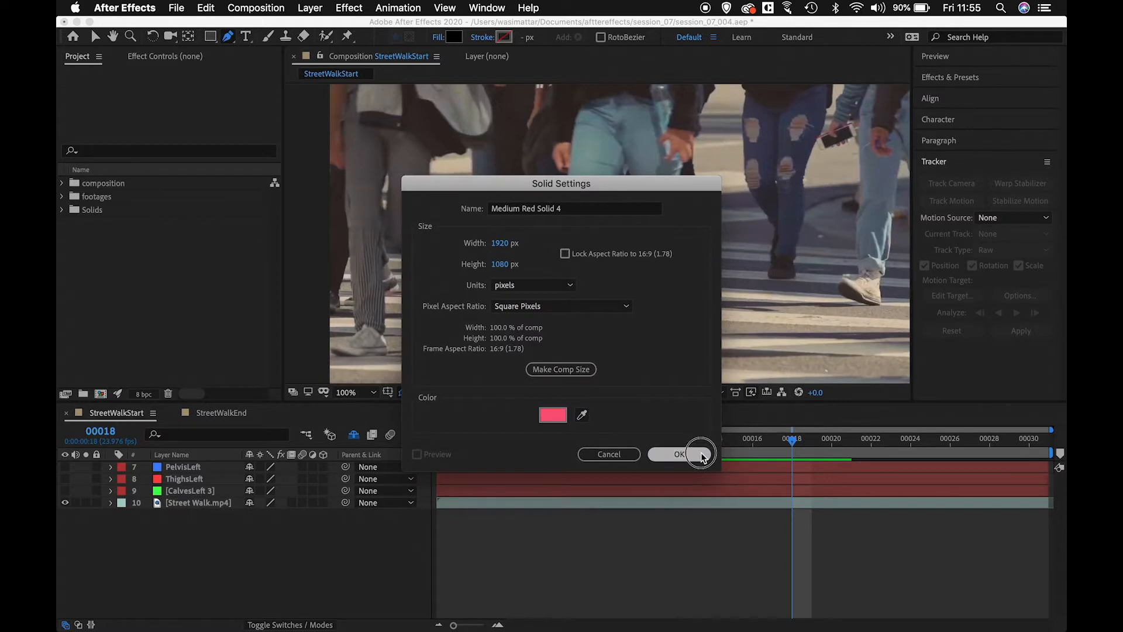
left_click(678, 453)
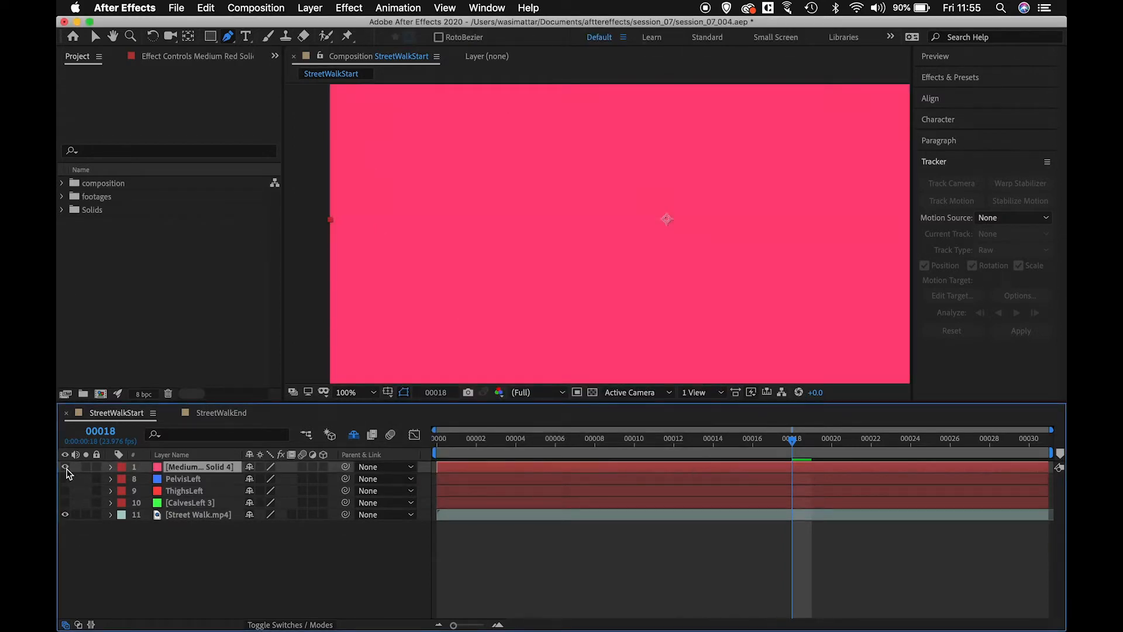
left_click(65, 466)
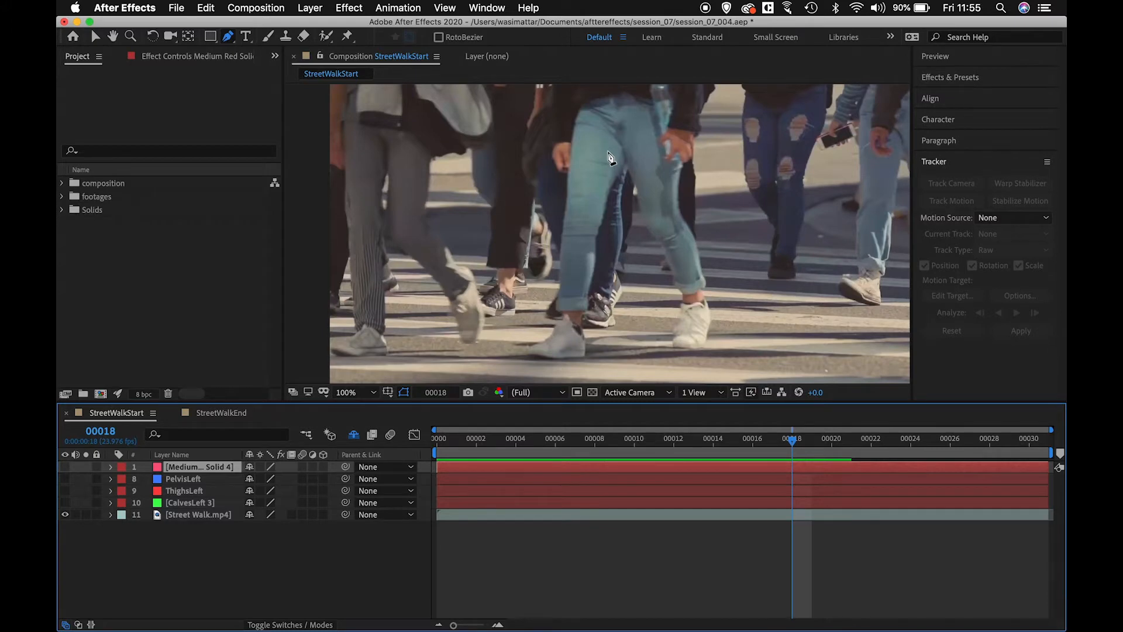
Step: Draw a closed five-point Pen mask on the pink solid around the central walker's left hip, from waistband to upper thigh
left_click_drag(609, 153, 609, 166)
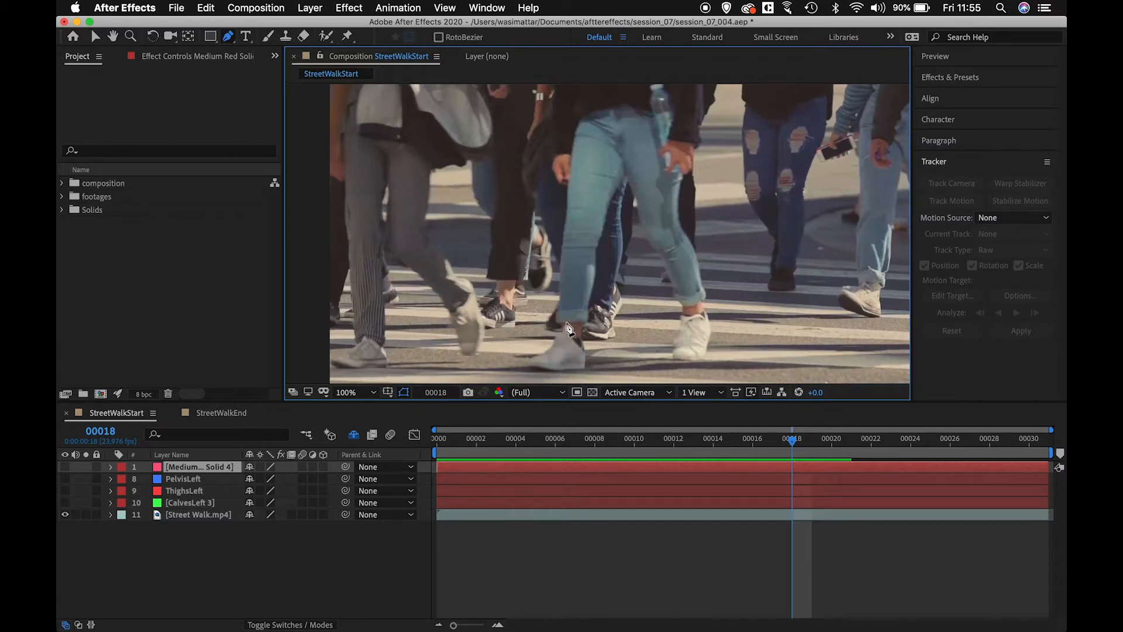
left_click(613, 108)
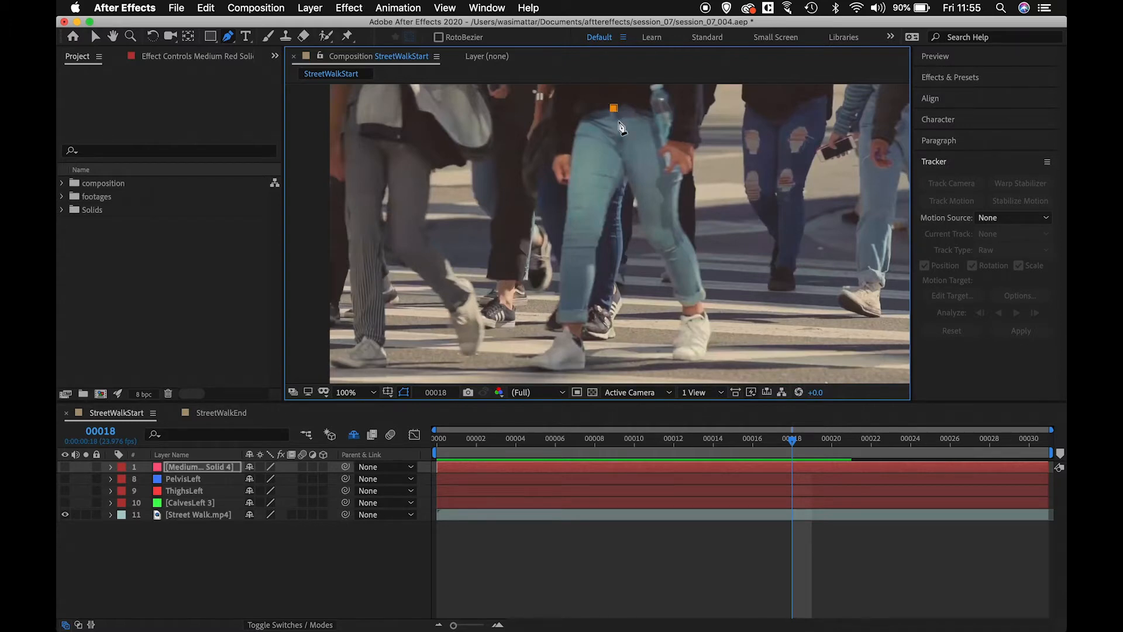
left_click_drag(625, 173, 592, 175)
left_click(572, 165)
left_click(581, 116)
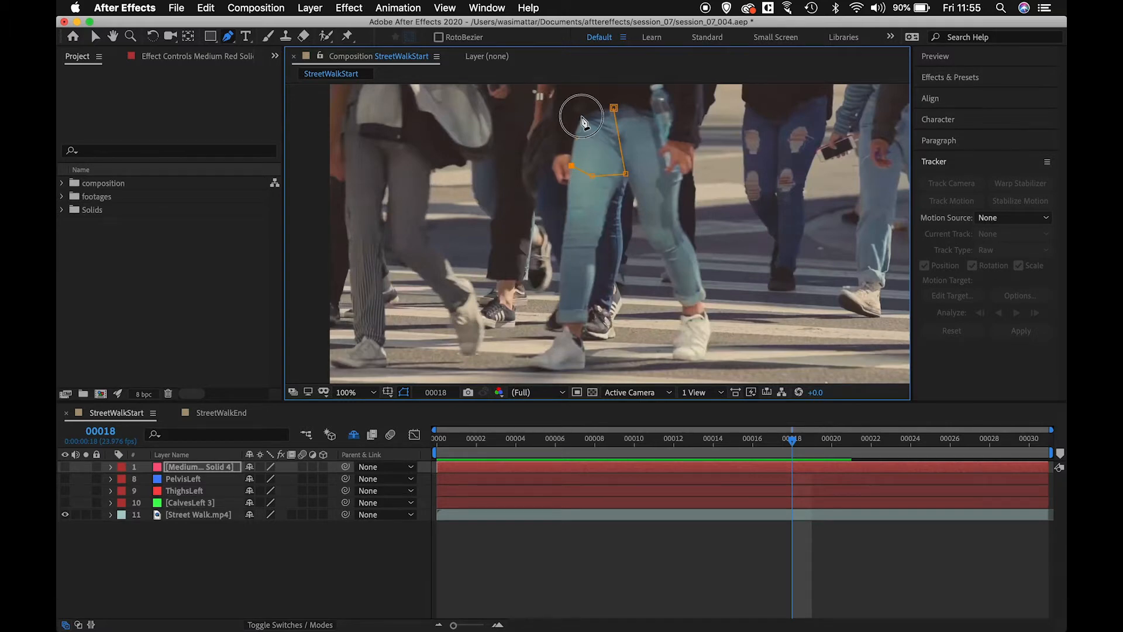
left_click(613, 107)
Step: Rename the pink solid's hip mask as HipLeft
left_click(199, 470)
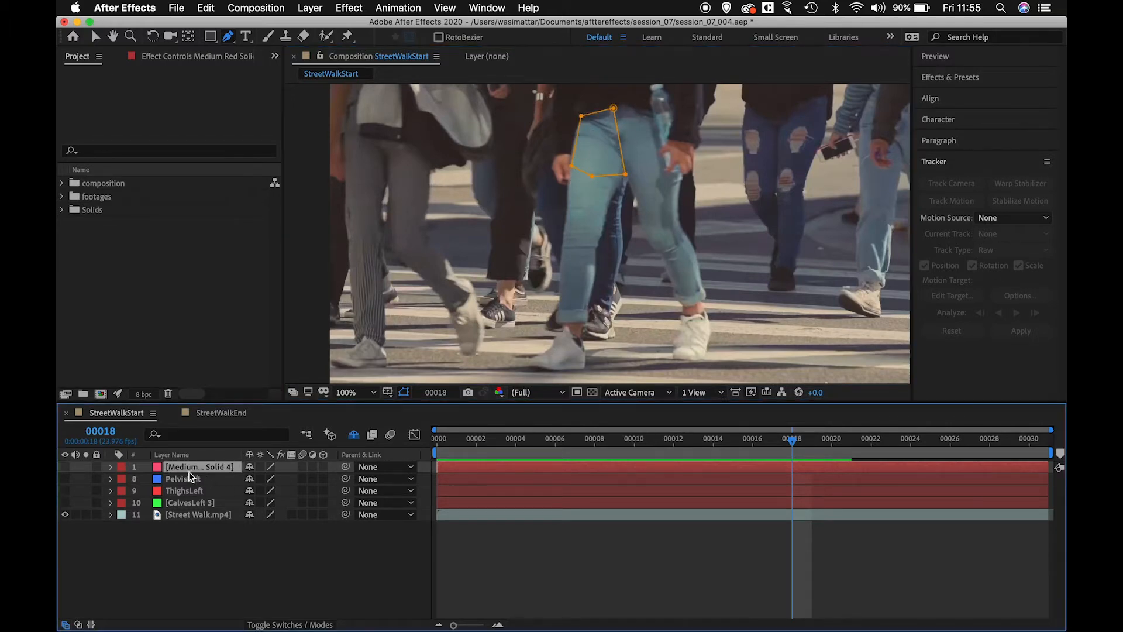
left_click(111, 468)
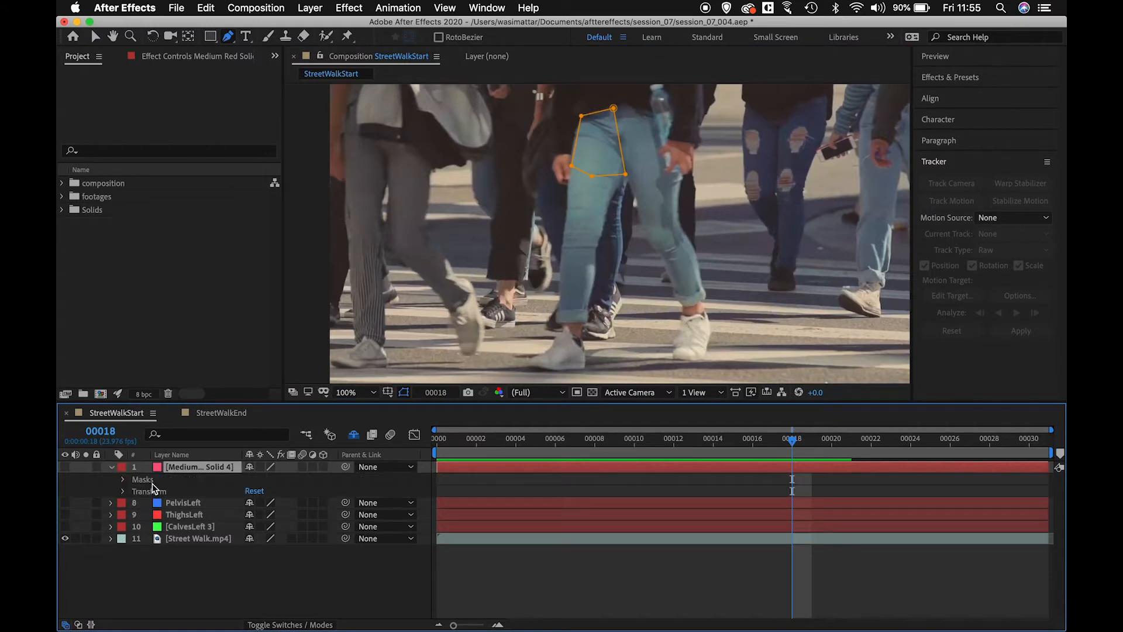
left_click(123, 480)
left_click(172, 491)
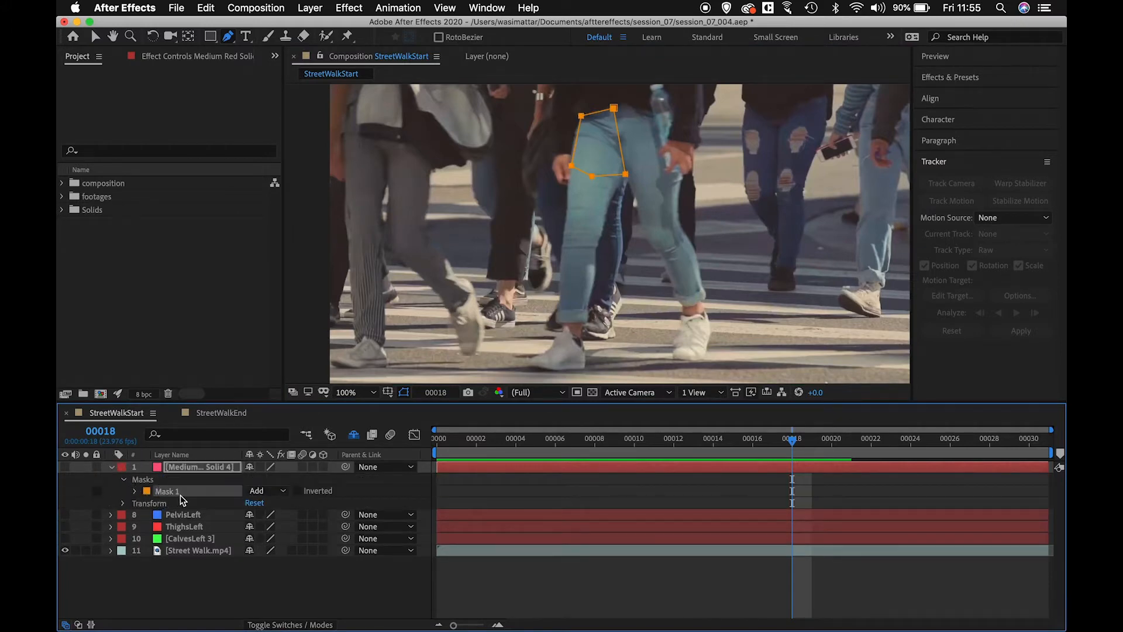
key("Return")
type("HipLeft")
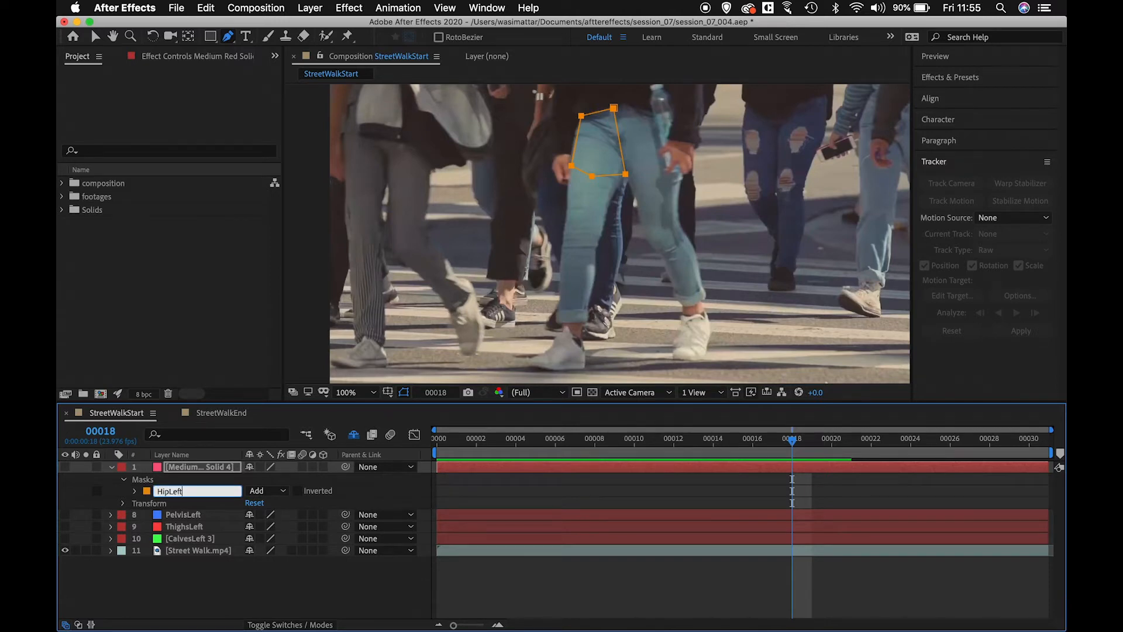
key("Return")
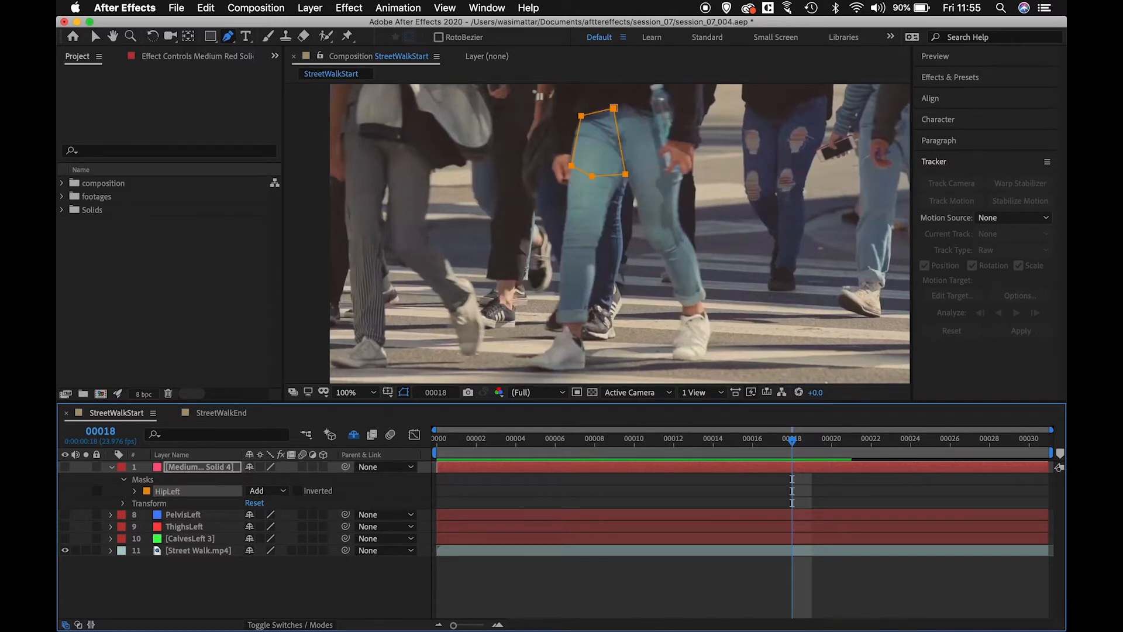
Step: Draw a closed ten-point Pen mask on the pink solid around the central walker's left thigh, overlapping the hip mask, and refine its outer edge
left_click(209, 468)
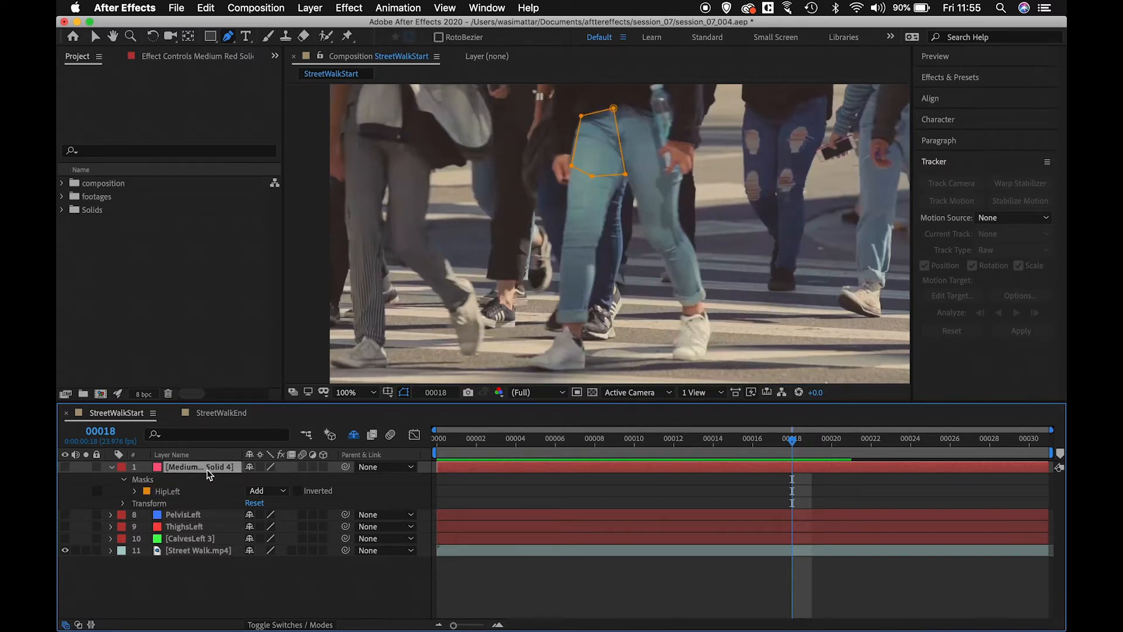
left_click(572, 146)
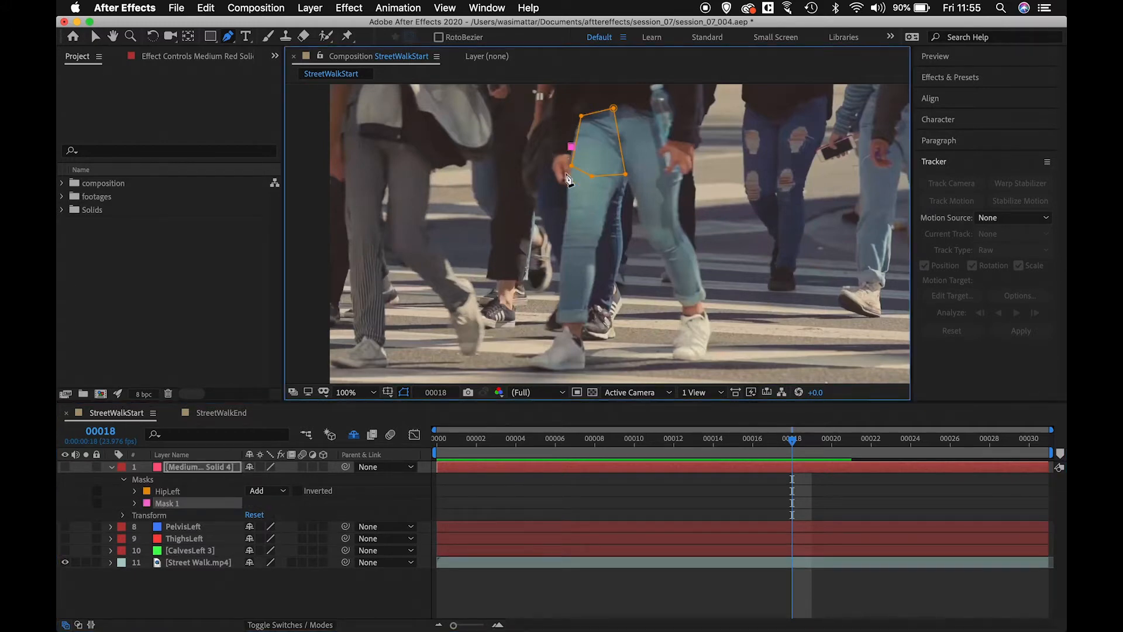
left_click(568, 195)
left_click(565, 226)
left_click(561, 248)
left_click(577, 259)
left_click(597, 248)
left_click(606, 220)
left_click(616, 187)
left_click(626, 157)
left_click(602, 134)
left_click(571, 147)
left_click_drag(571, 147, 574, 145)
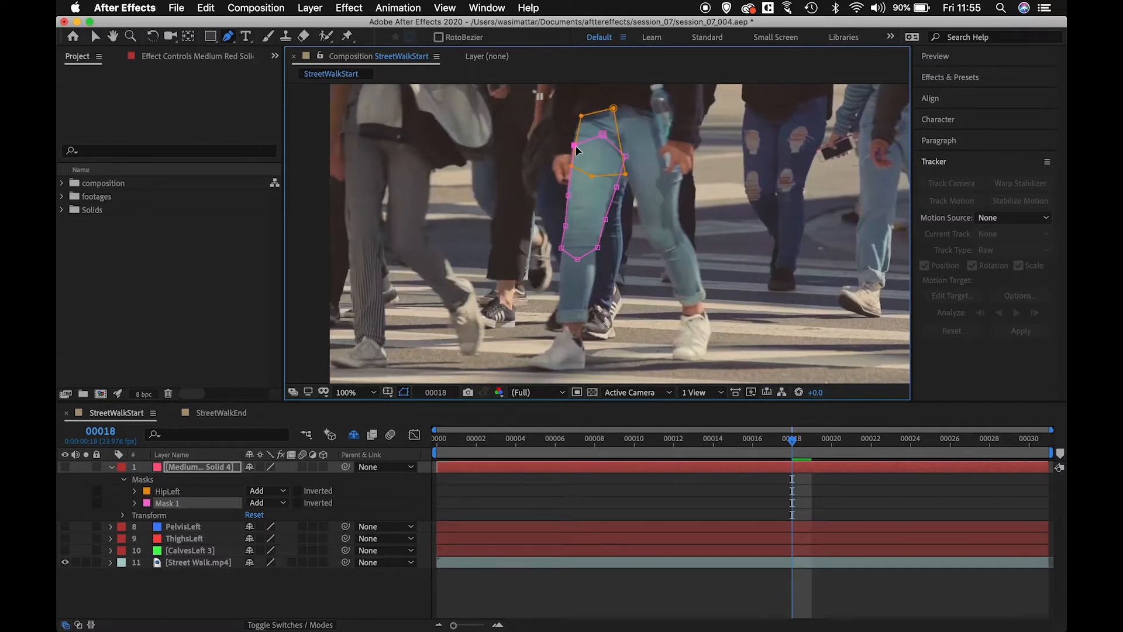
left_click(568, 181)
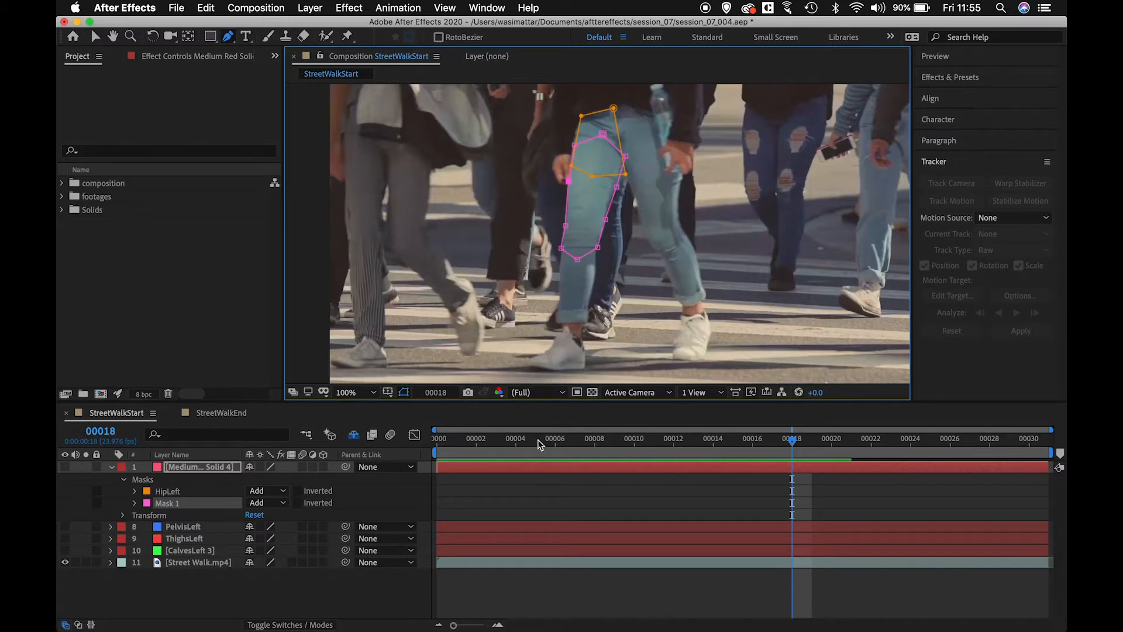
Step: Rename the pink solid's new thigh mask as ThighLeft
left_click(184, 514)
left_click(182, 506)
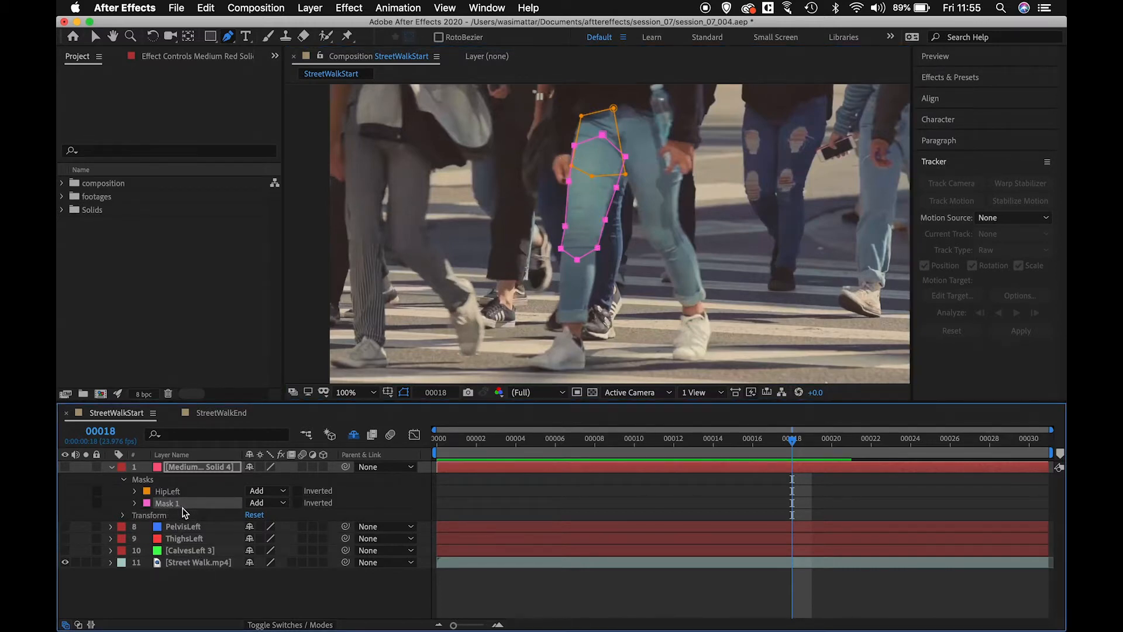
key("Return")
type("ThighLeft")
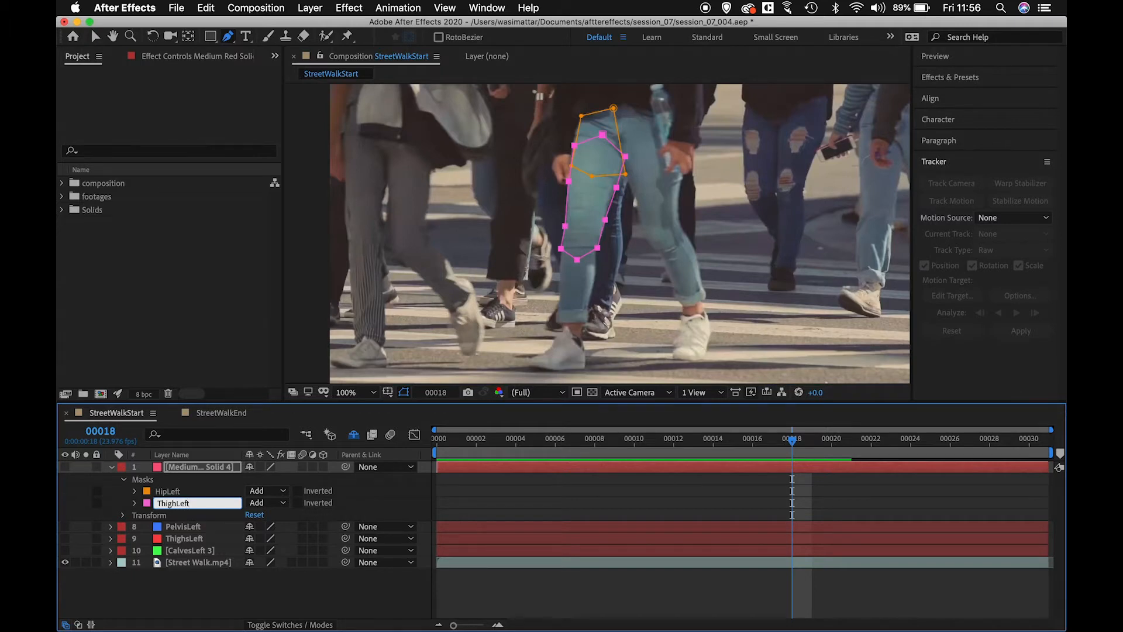
key("Return")
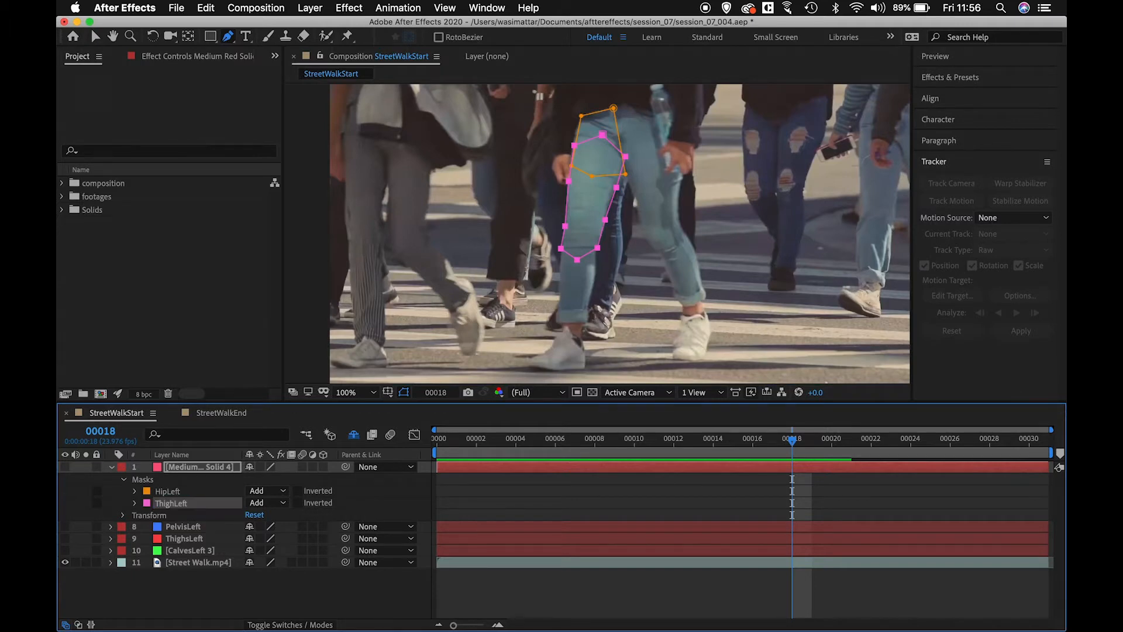
Step: Draw a closed Pen mask on the pink solid around the left lower leg, from above the knee to the trouser hem
left_click(222, 464)
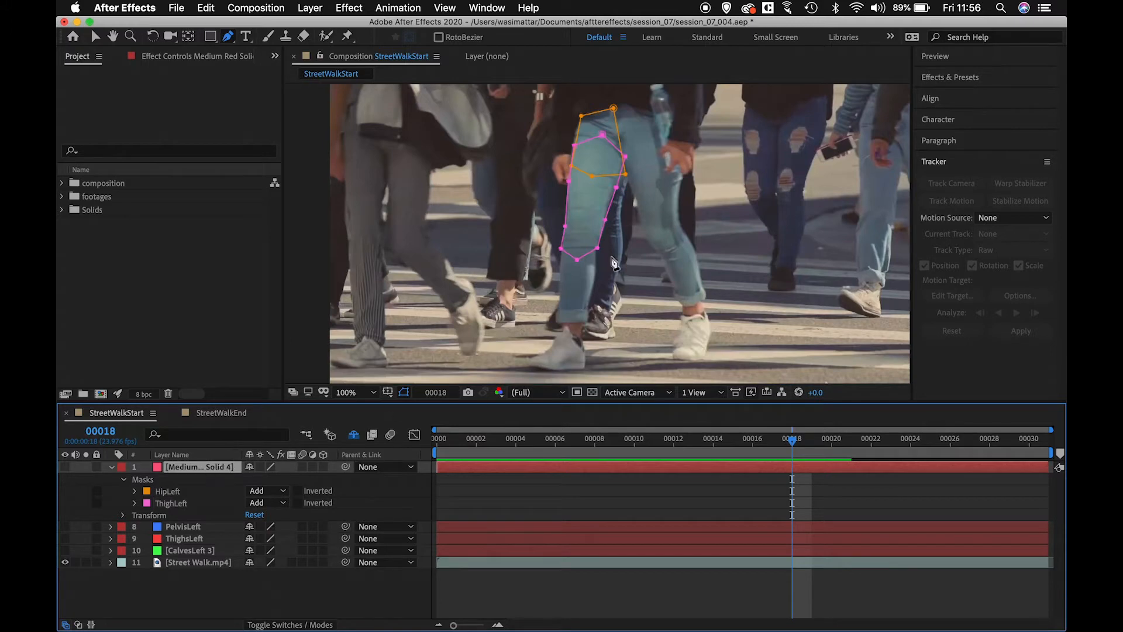
left_click(580, 233)
left_click(560, 253)
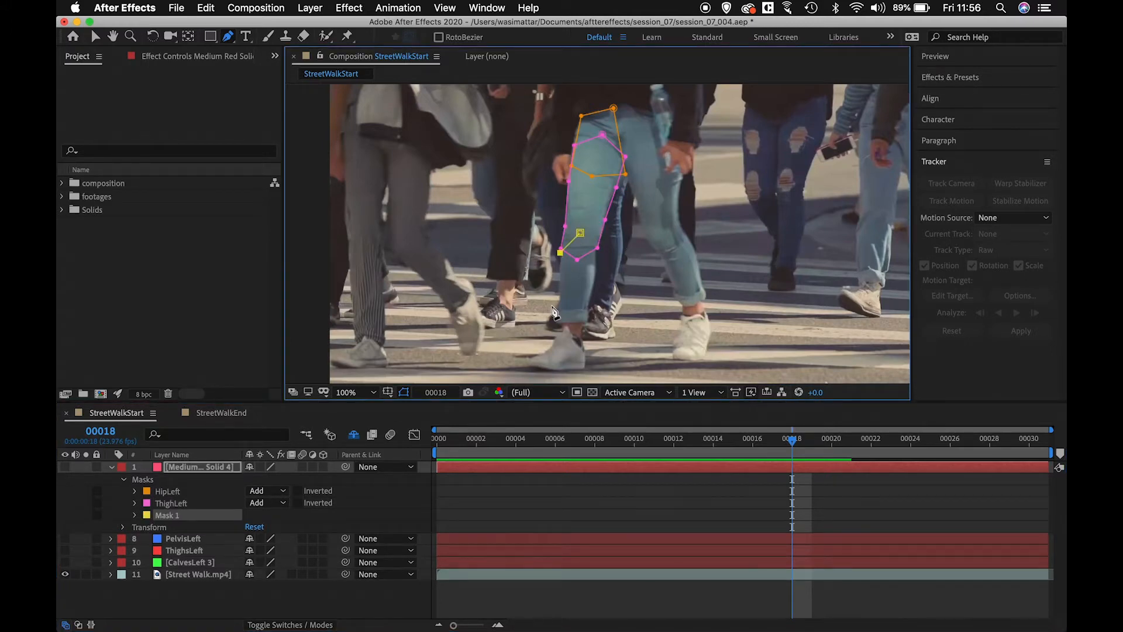
left_click_drag(557, 308, 557, 319)
left_click(585, 322)
left_click(589, 309)
left_click(593, 287)
left_click(597, 264)
left_click_drag(597, 264, 596, 255)
left_click(579, 233)
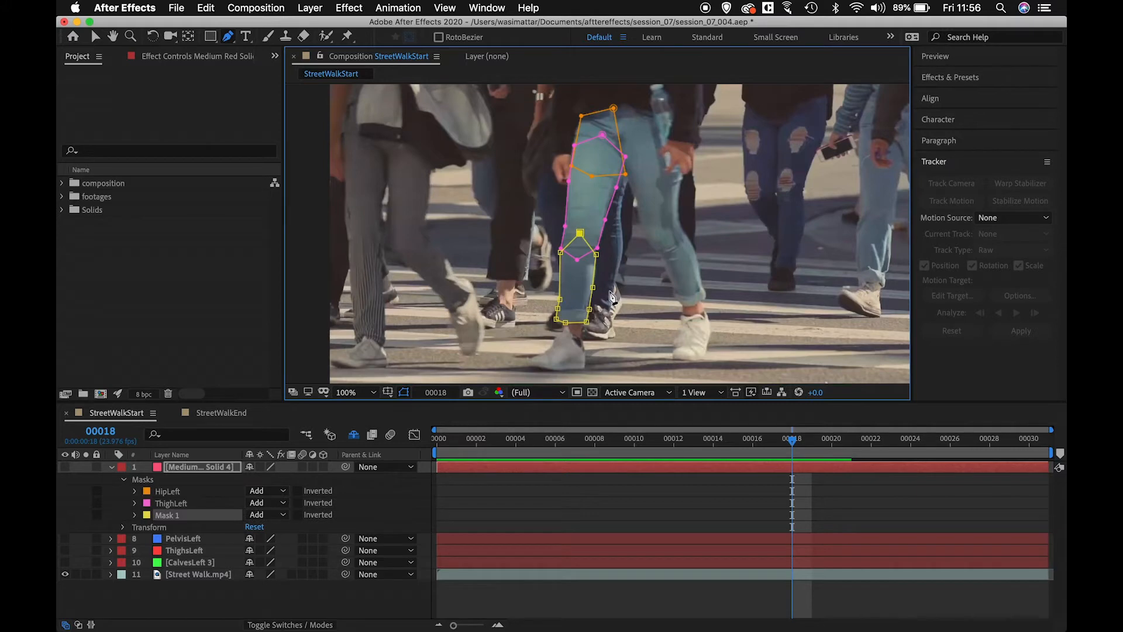
Step: Rename the pink solid's lower-leg mask as CalvesLeft
left_click(198, 520)
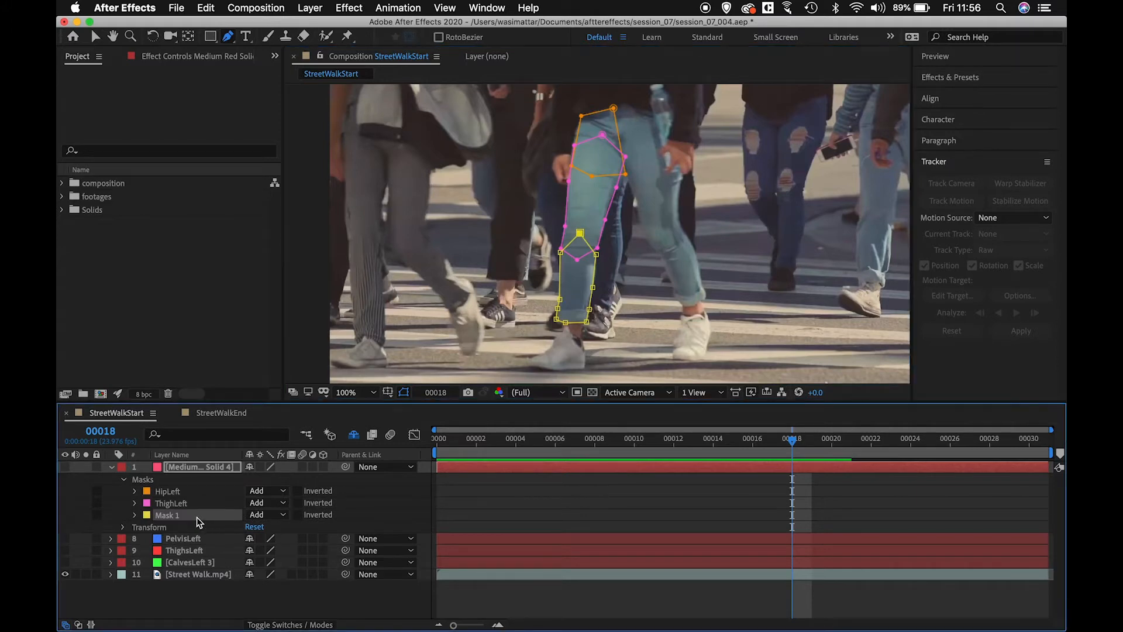
key("Return")
type("CalvesLeft")
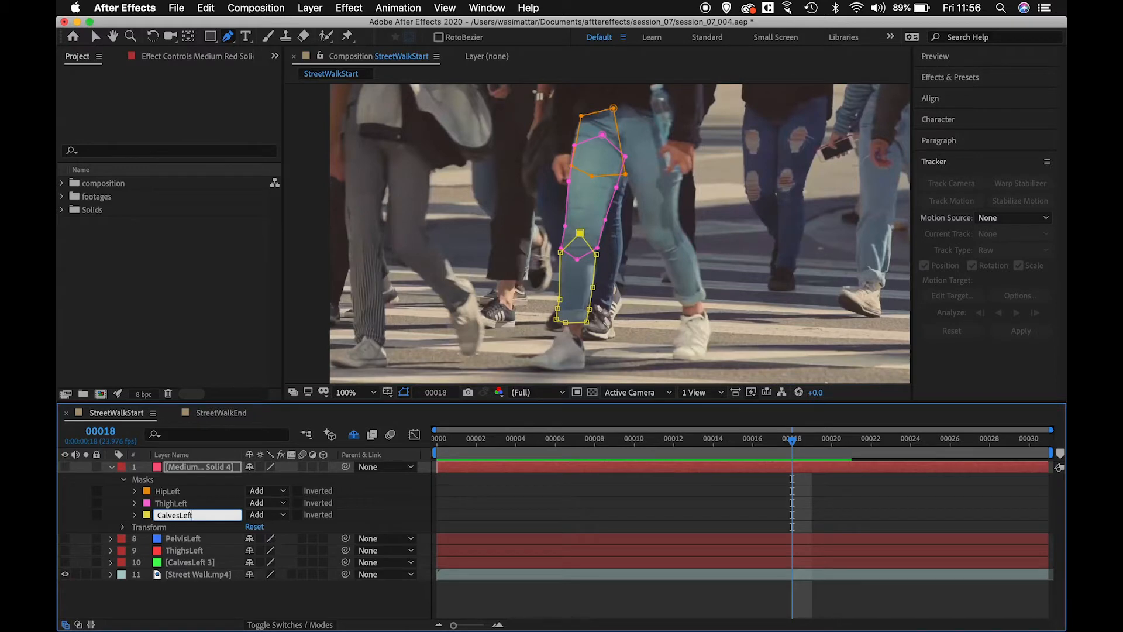
key("Return")
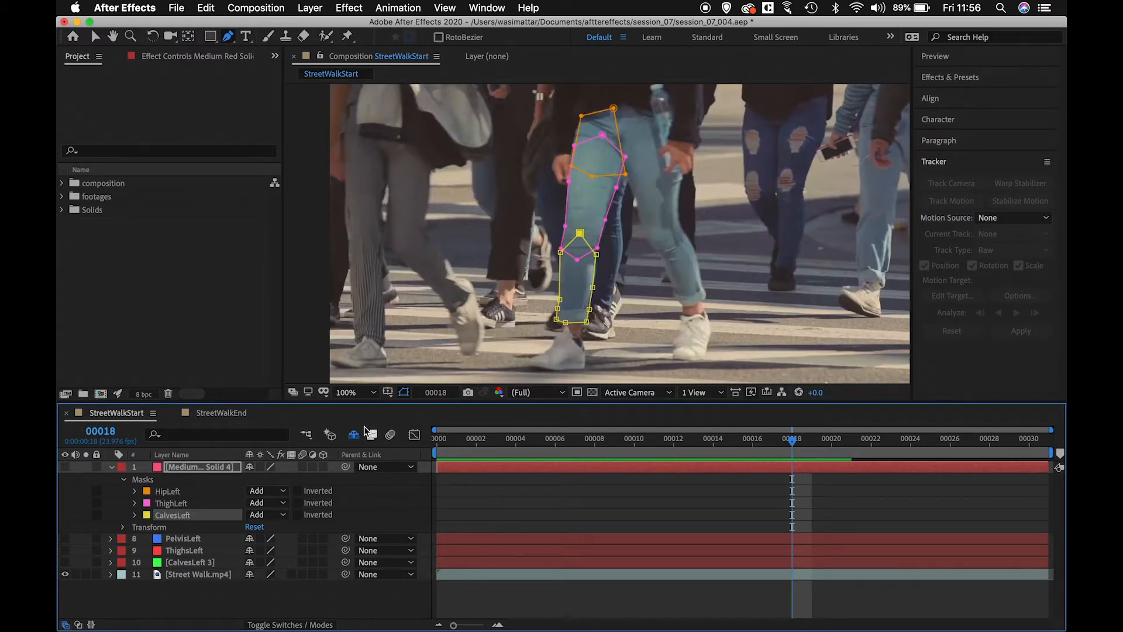
Step: Try free-transforming the HipLeft mask with its pivot moved up to the waistband and rotating it around that point
left_click(233, 467)
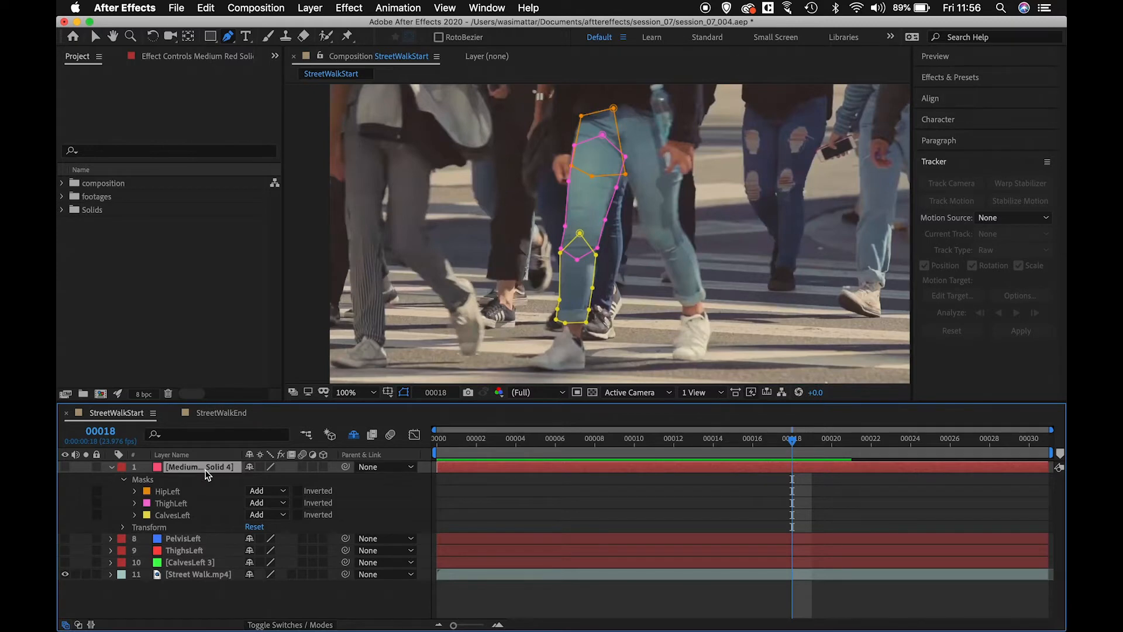
left_click(173, 493)
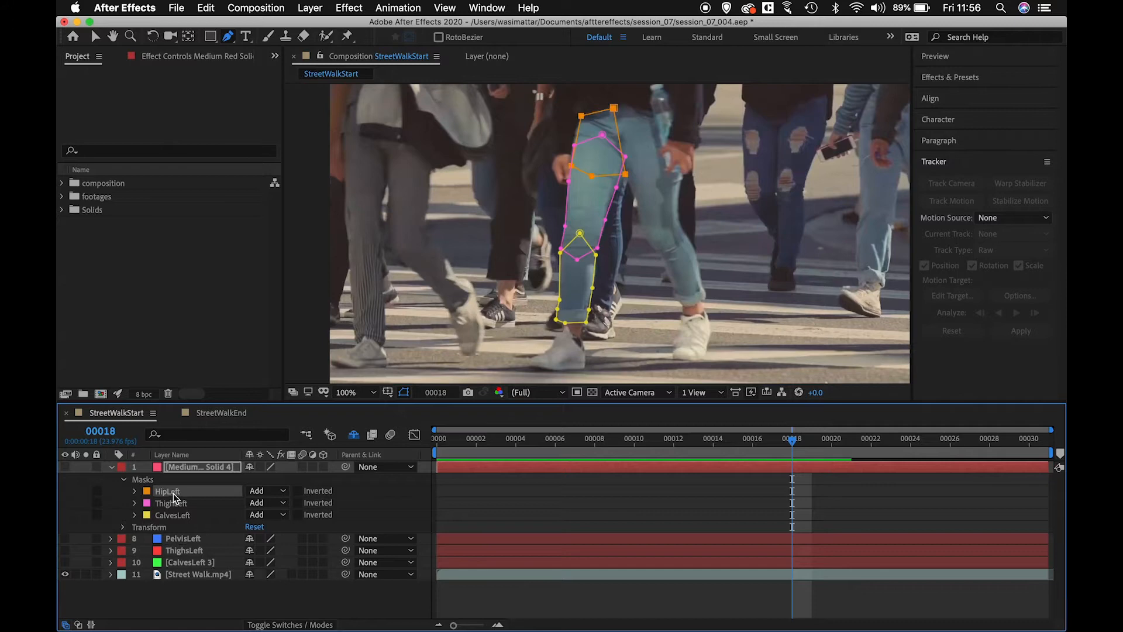
key("v")
double_click(582, 118)
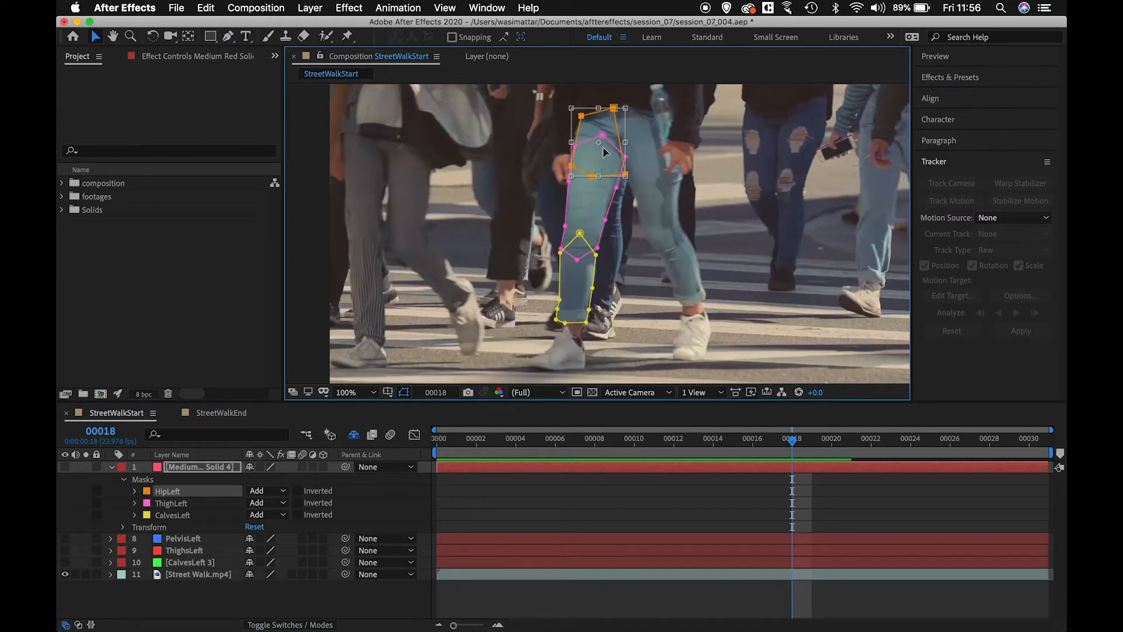
key("y")
left_click_drag(602, 152, 604, 114)
key("v")
left_click_drag(636, 179, 661, 193)
key("Return")
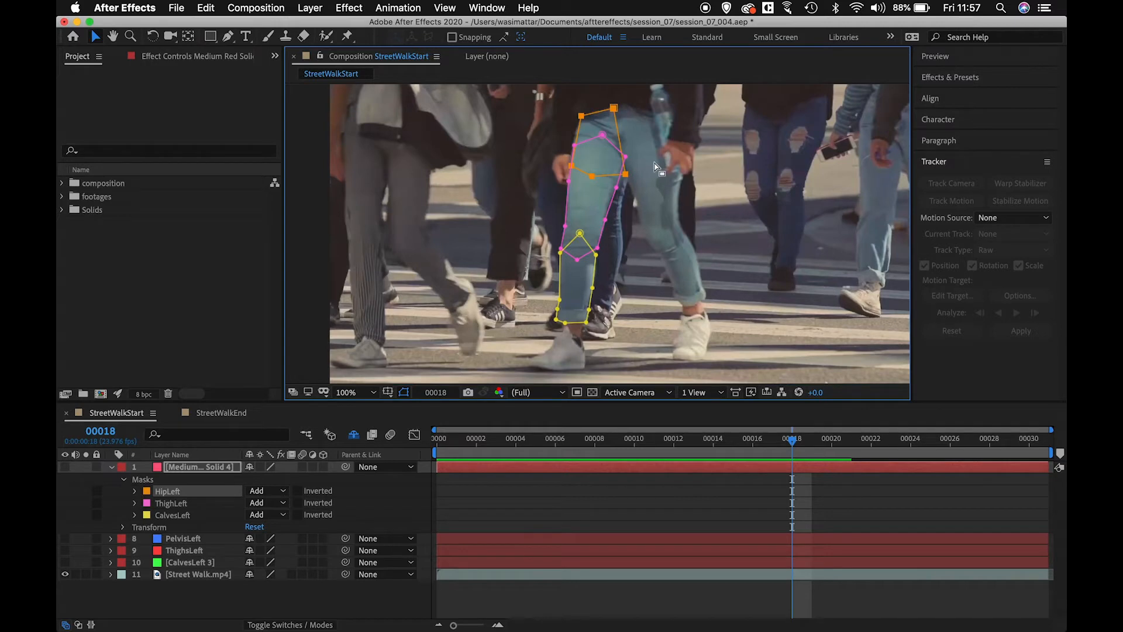
Step: Check the HipLeft mask's transform pivot at frame 12 and return to frame 18
left_click(675, 438)
double_click(616, 118)
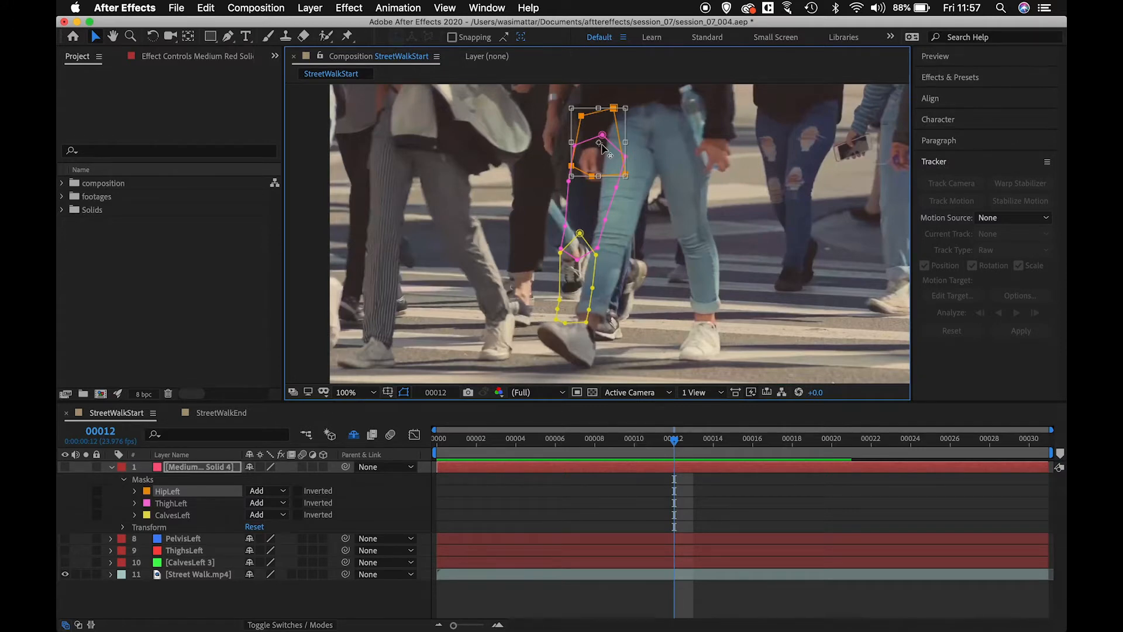
left_click(794, 440)
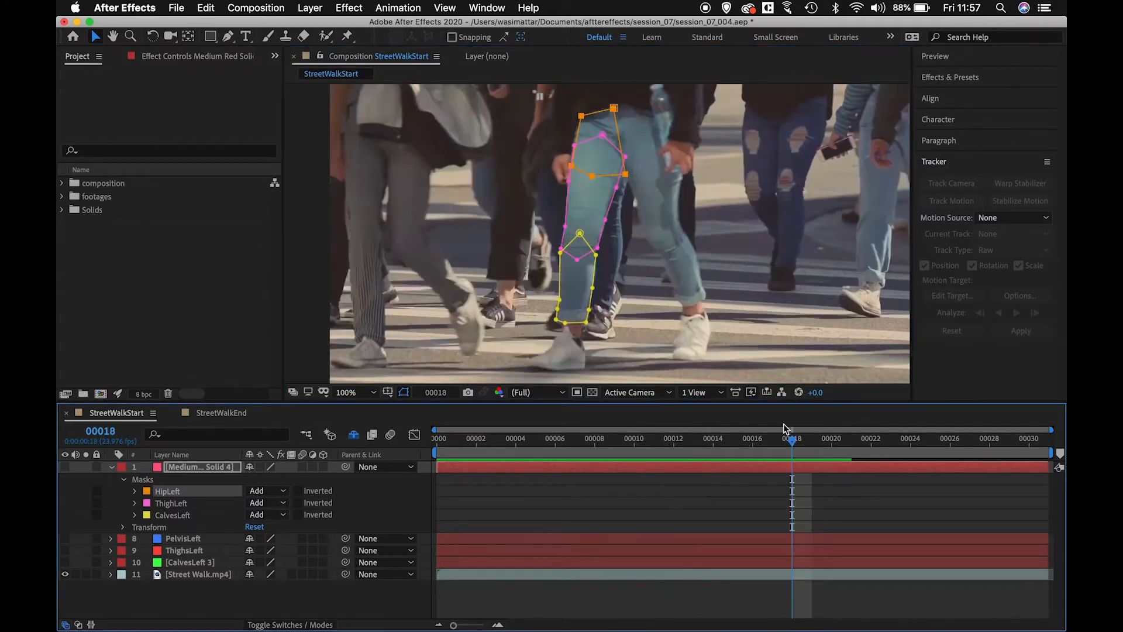
Step: Try rotating the ThighLeft mask around a pivot moved to the upper thigh, undo it, and recheck the mask's transform pivot
left_click(603, 136)
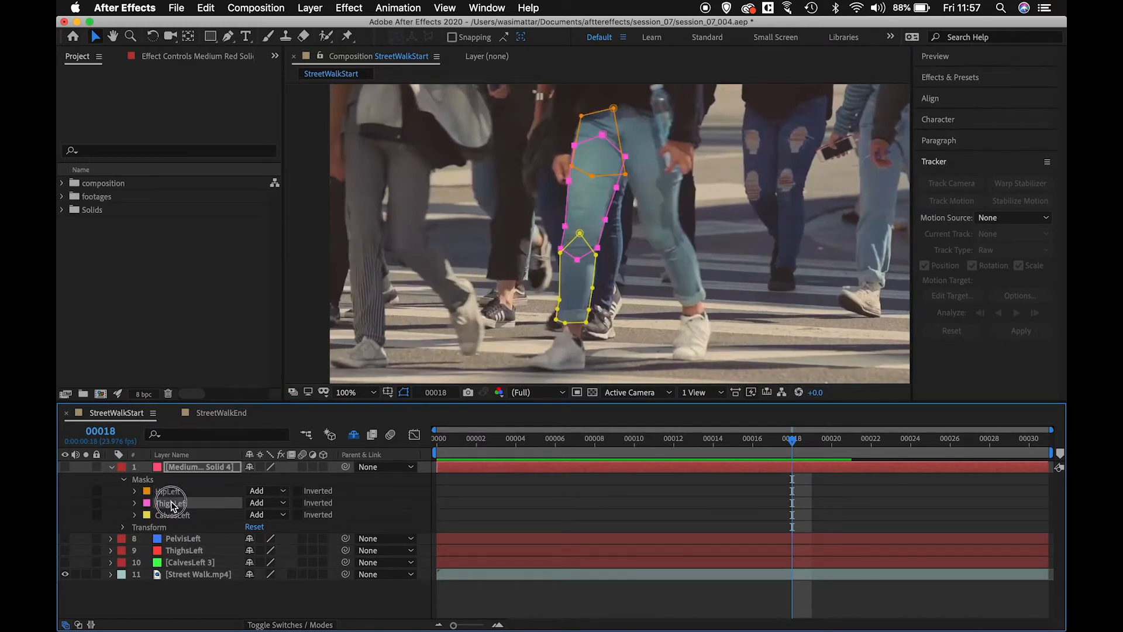
double_click(603, 137)
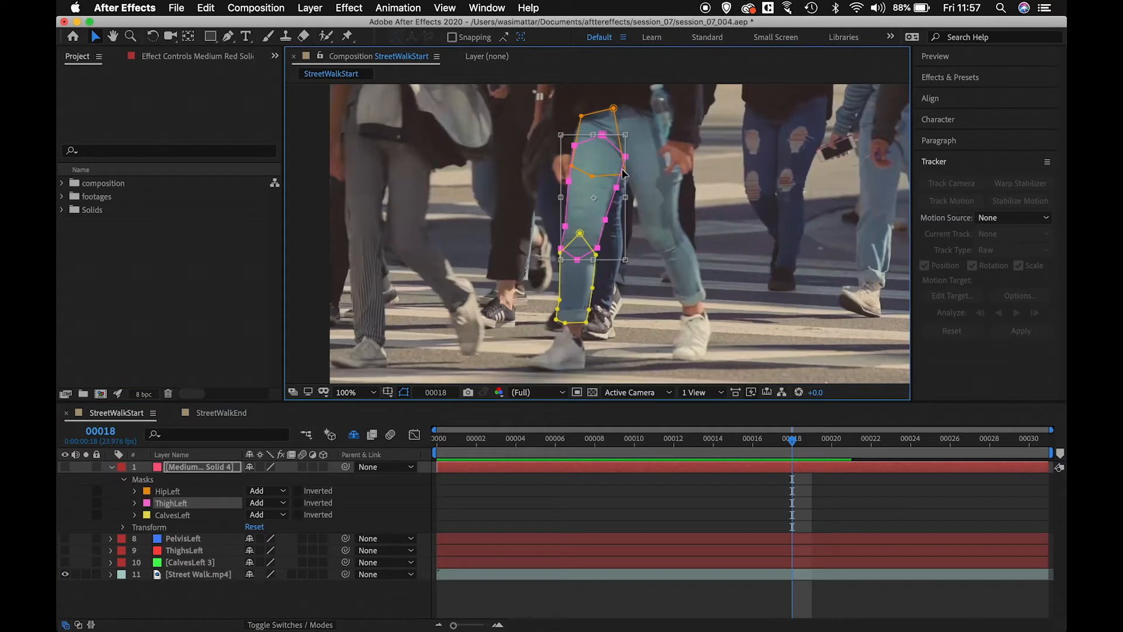
key("y")
left_click_drag(597, 203, 608, 146)
key("v")
left_click_drag(631, 277, 658, 283)
key("super+z")
key("Escape")
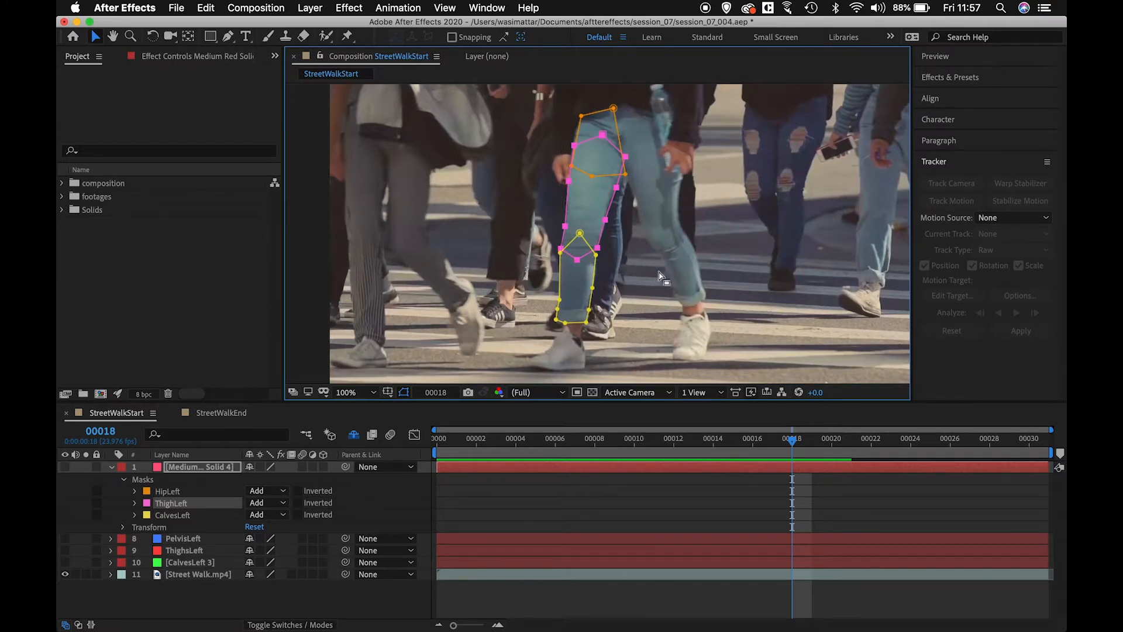
double_click(602, 135)
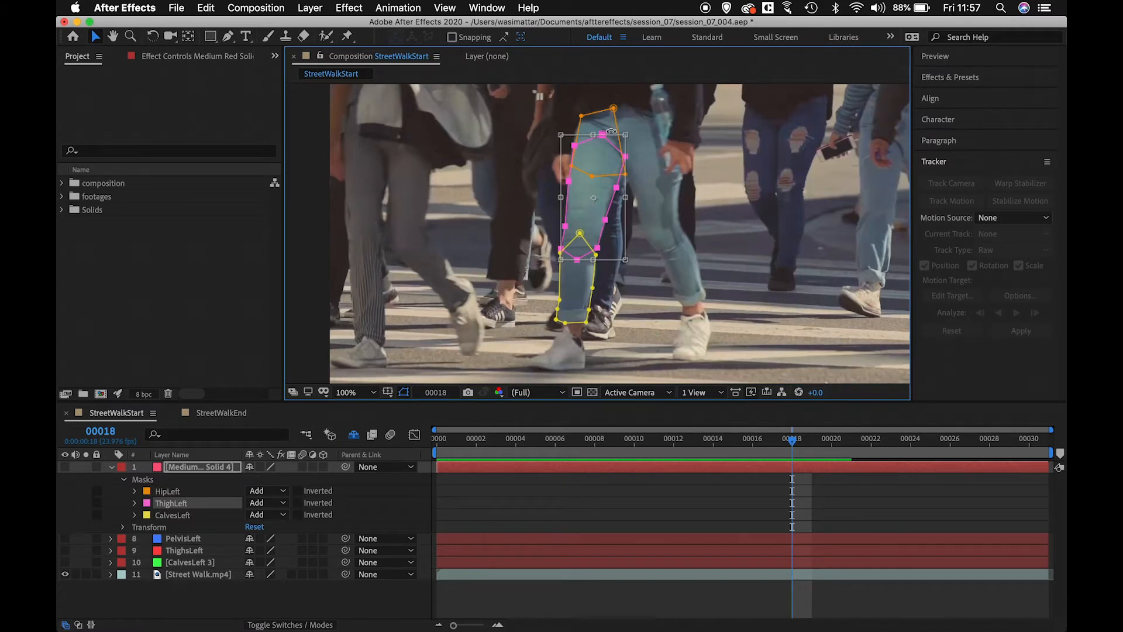
key("Return")
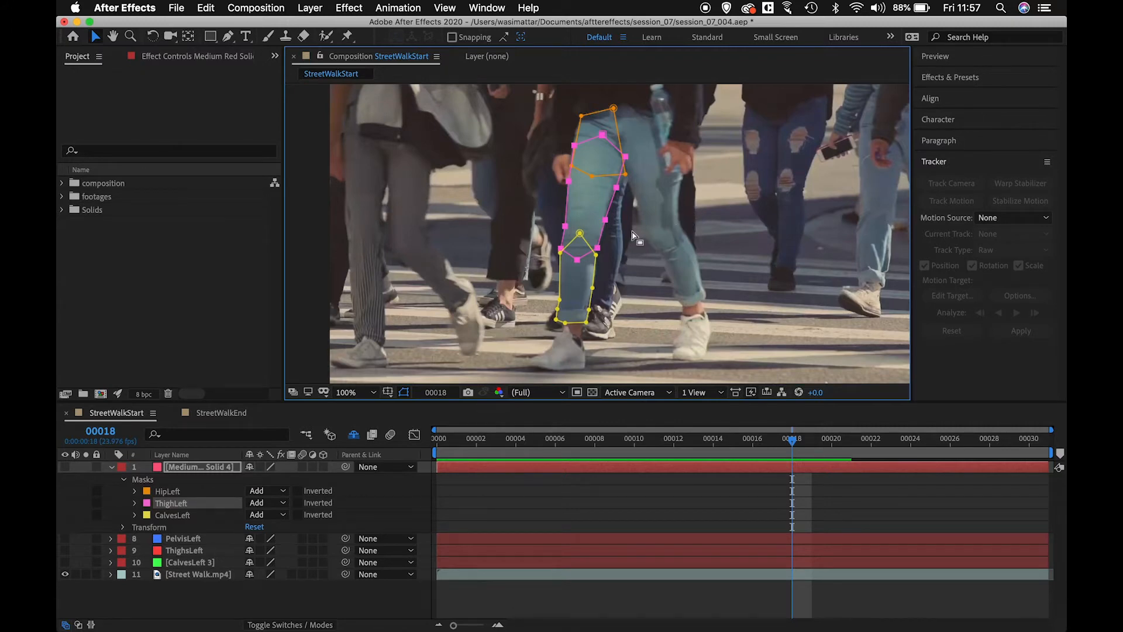
Step: Delete the pink solid layer and make the PelvisLeft, ThighsLeft and CalvesLeft 3 layers visible
left_click(111, 466)
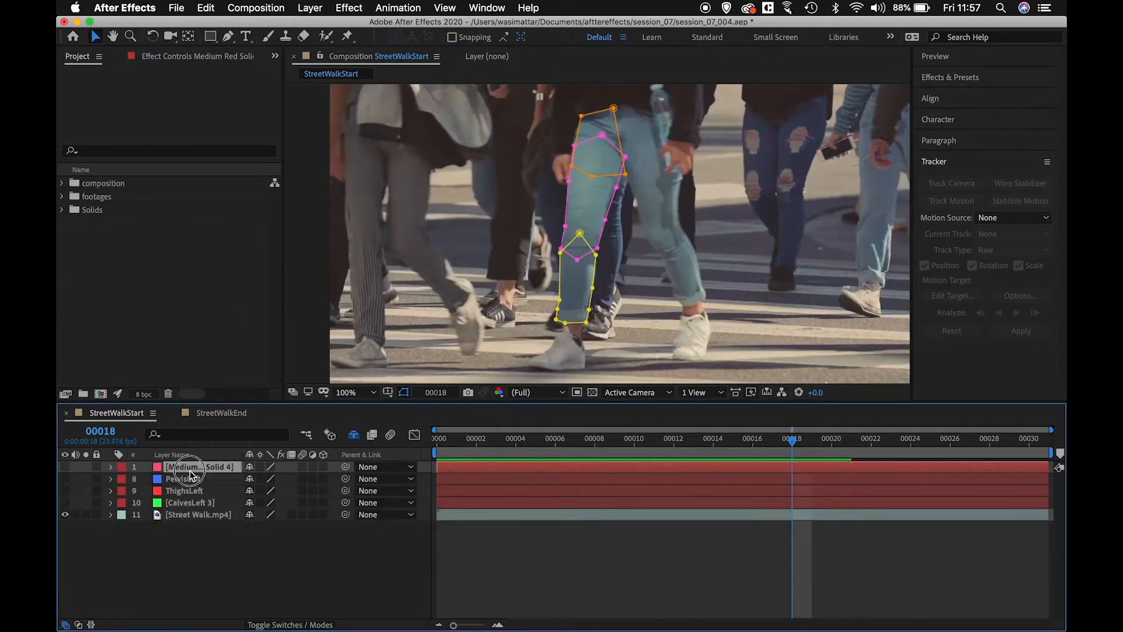
key("Delete")
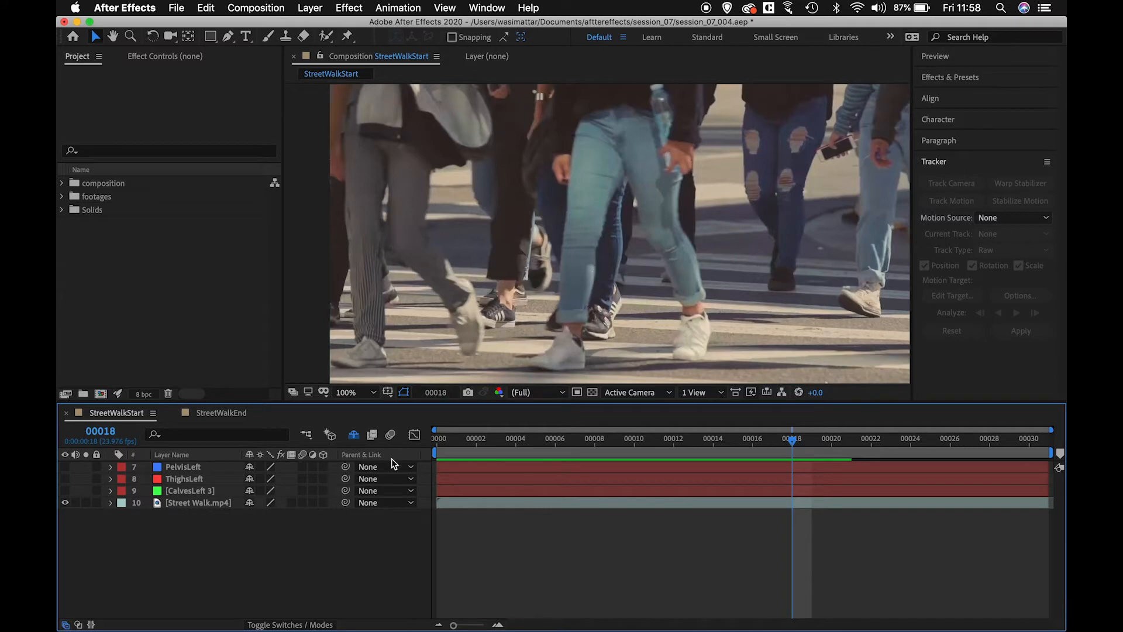
left_click(65, 467)
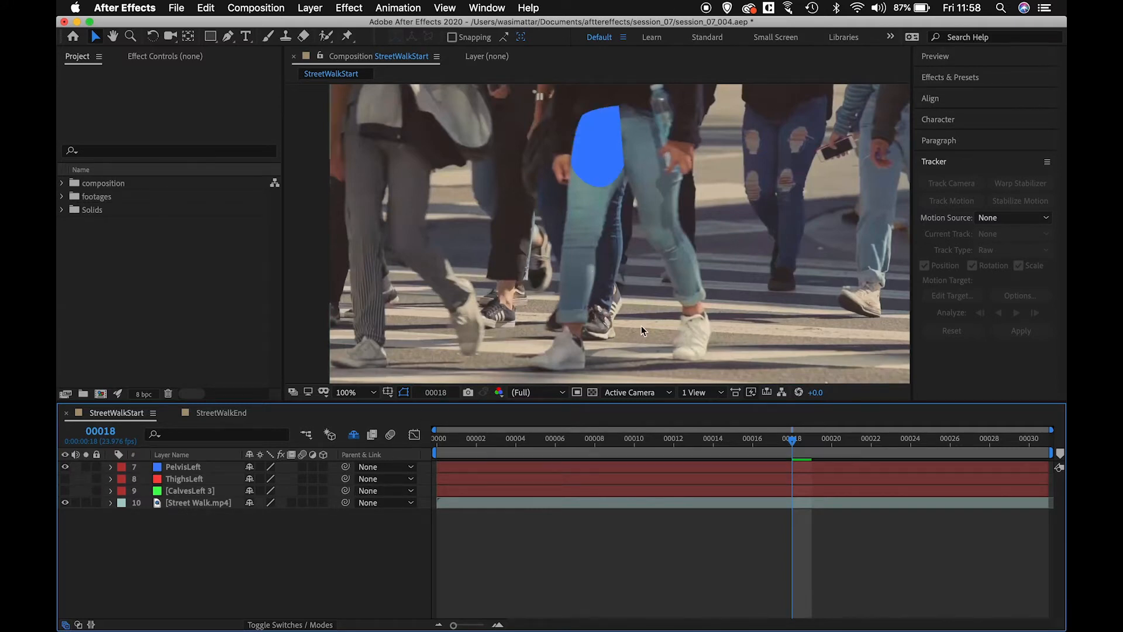
left_click(64, 479)
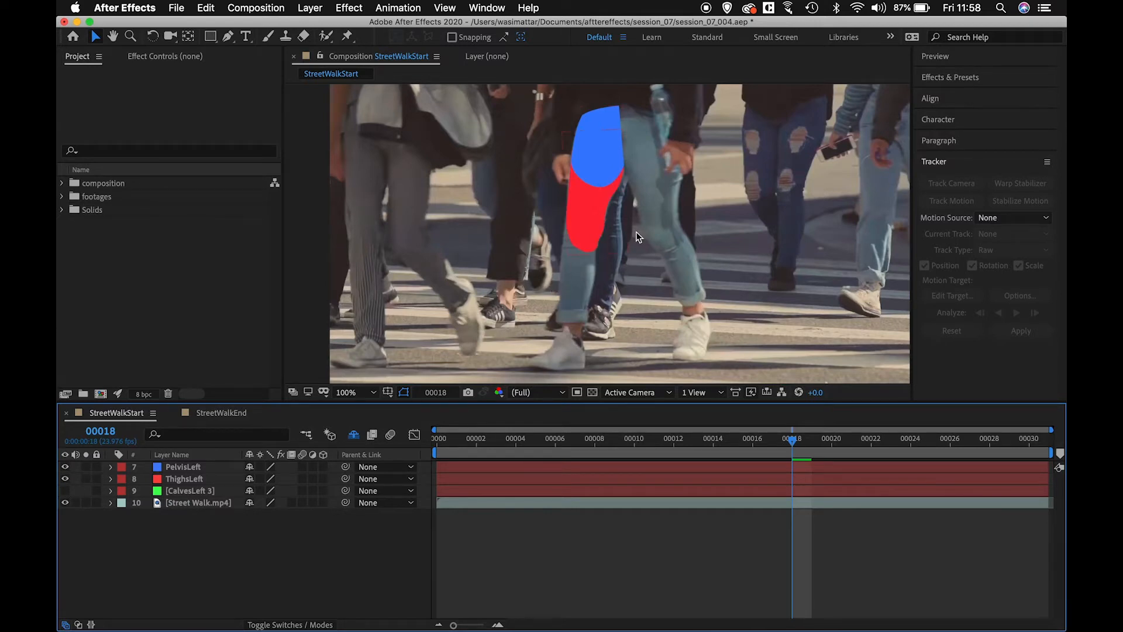
left_click(65, 492)
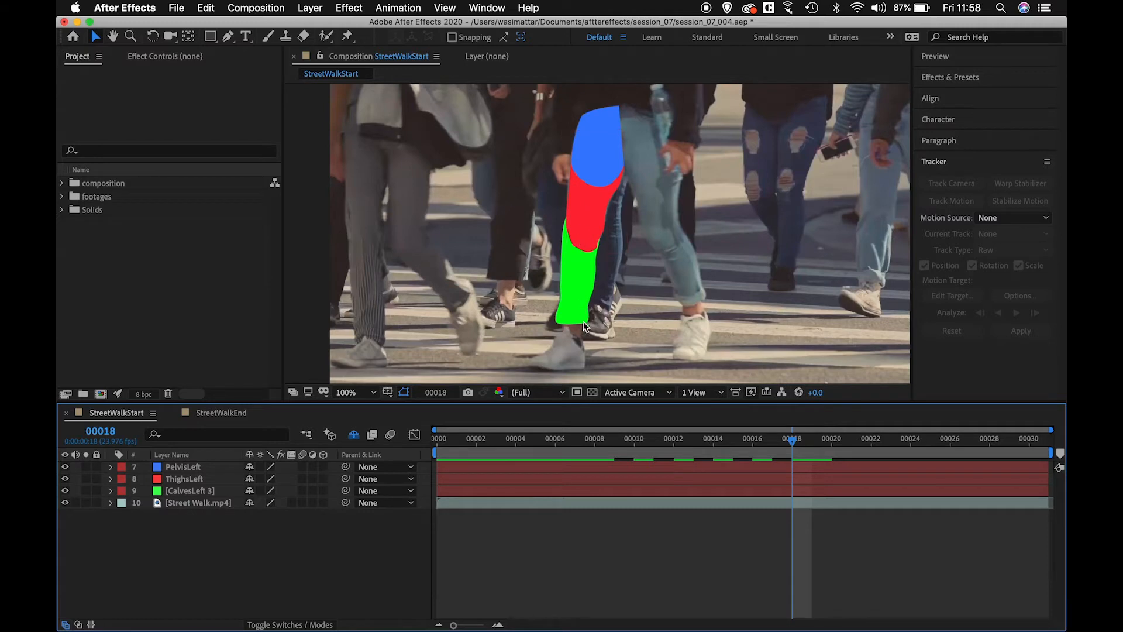
Step: Select the PelvisLeft, ThighsLeft and CalvesLeft 3 layers in turn to examine the separate solid for each leg part
left_click(206, 465)
left_click(213, 478)
left_click(212, 490)
left_click(212, 468)
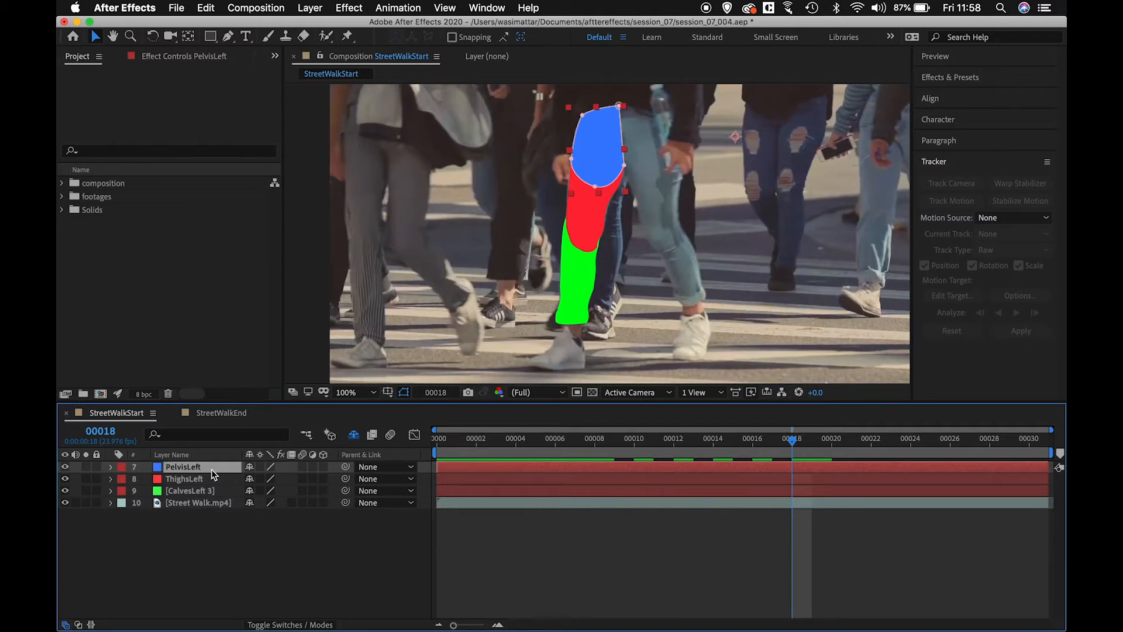
left_click(197, 475)
left_click(198, 469)
left_click(200, 479)
left_click(202, 490)
Step: Move the PelvisLeft layer's anchor point to the top centre of the blue hip shape at the waistband
left_click(199, 471)
key("y")
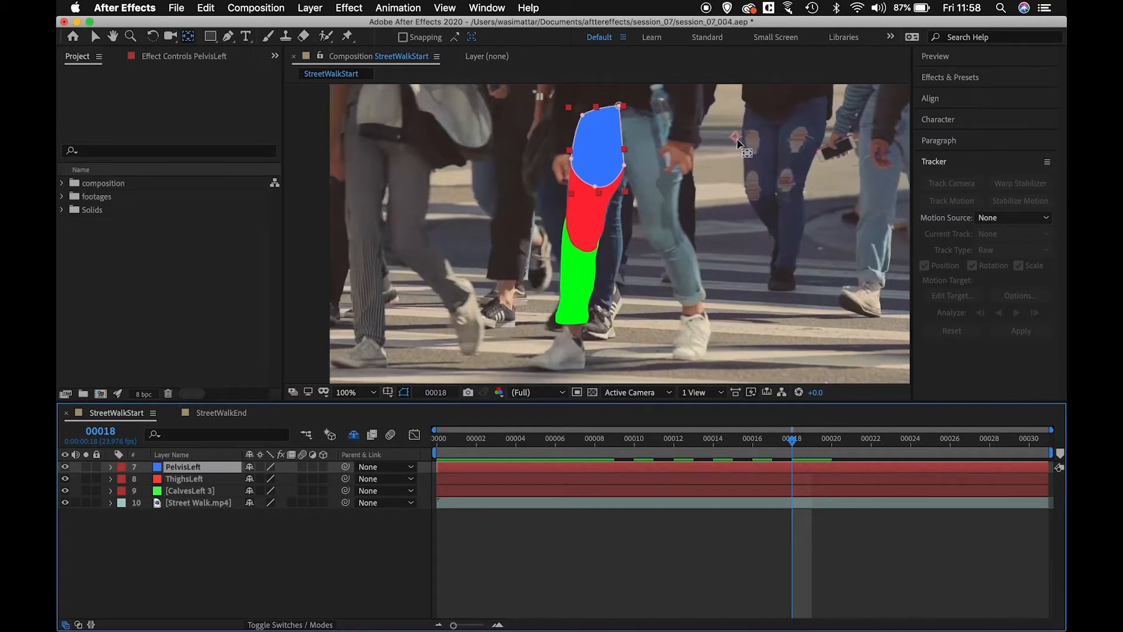
left_click(736, 137)
left_click_drag(736, 137, 602, 110)
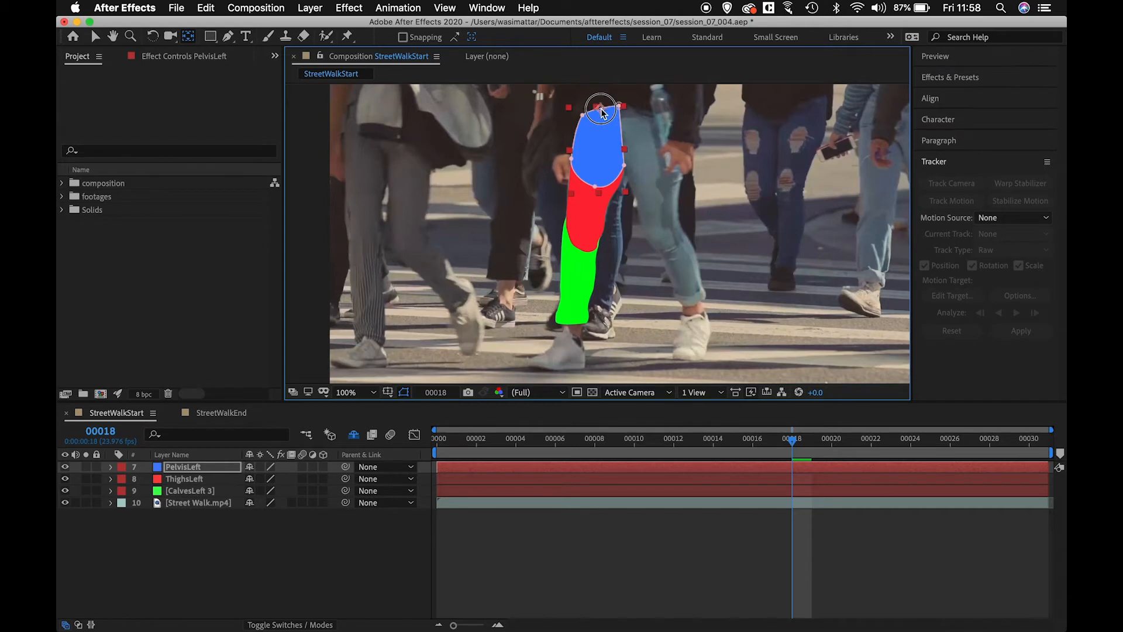
key("v")
key("y")
key("v")
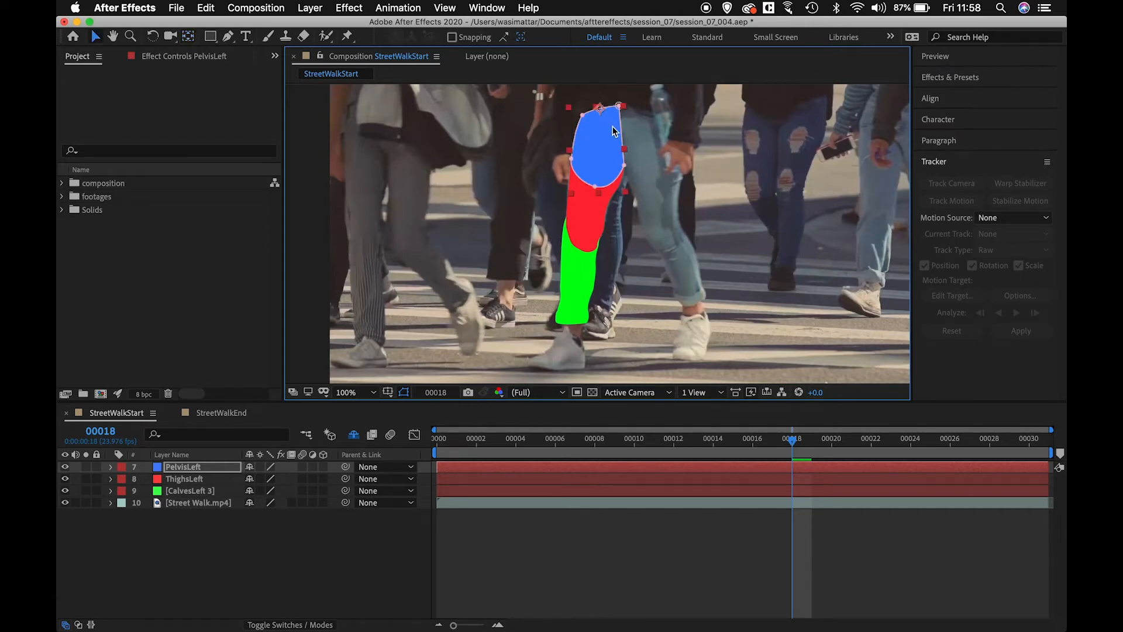
key("y")
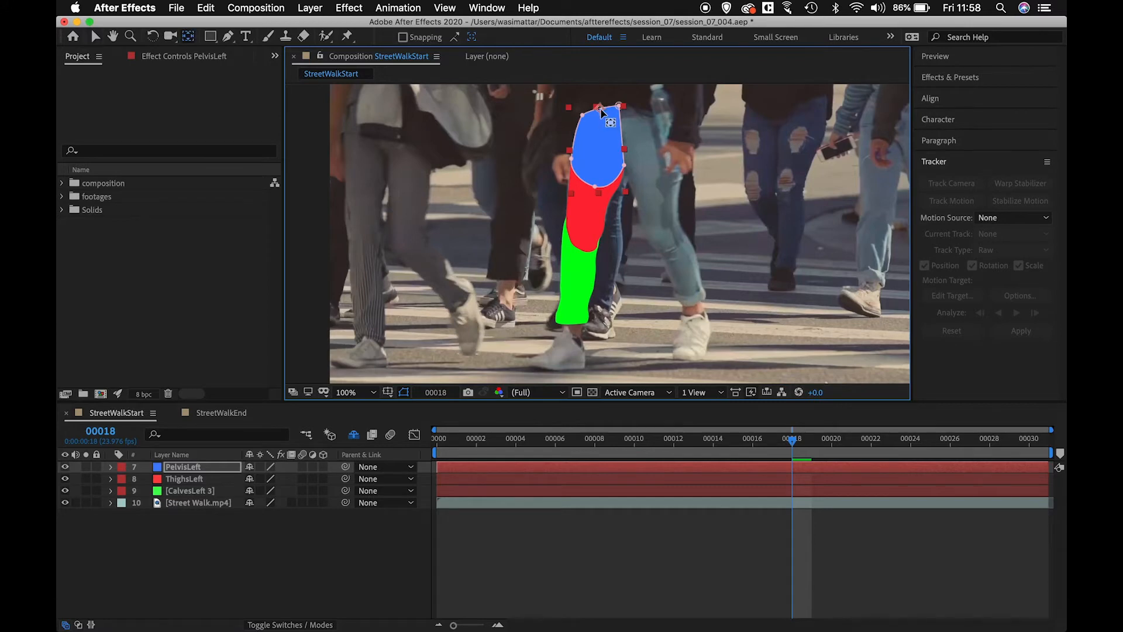
left_click_drag(611, 122, 600, 108)
key("v")
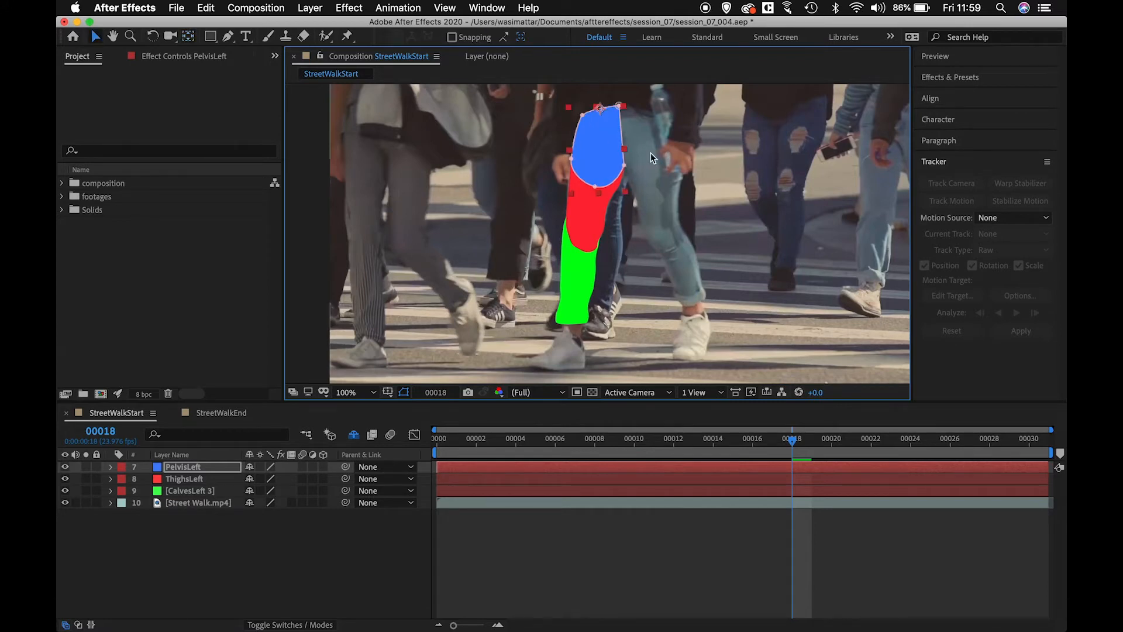
Step: Lower the PelvisLeft layer's anchor point from the waistband to just inside the upper part of the blue hip shape
scroll(650, 152, "up", 2)
key("space")
left_click_drag(670, 157, 657, 313)
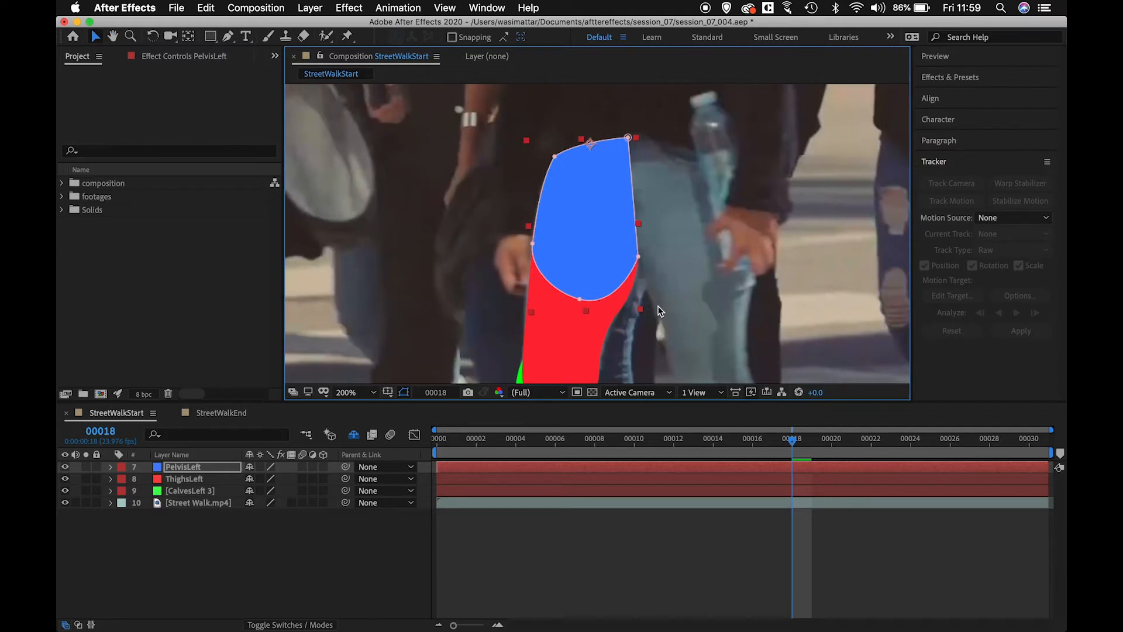
key("y")
left_click_drag(592, 147, 582, 182)
key("v")
Step: Move the ThighsLeft layer's anchor point onto the upper inner vertex of its mask, at the hip joint beneath the blue shape
left_click(193, 478)
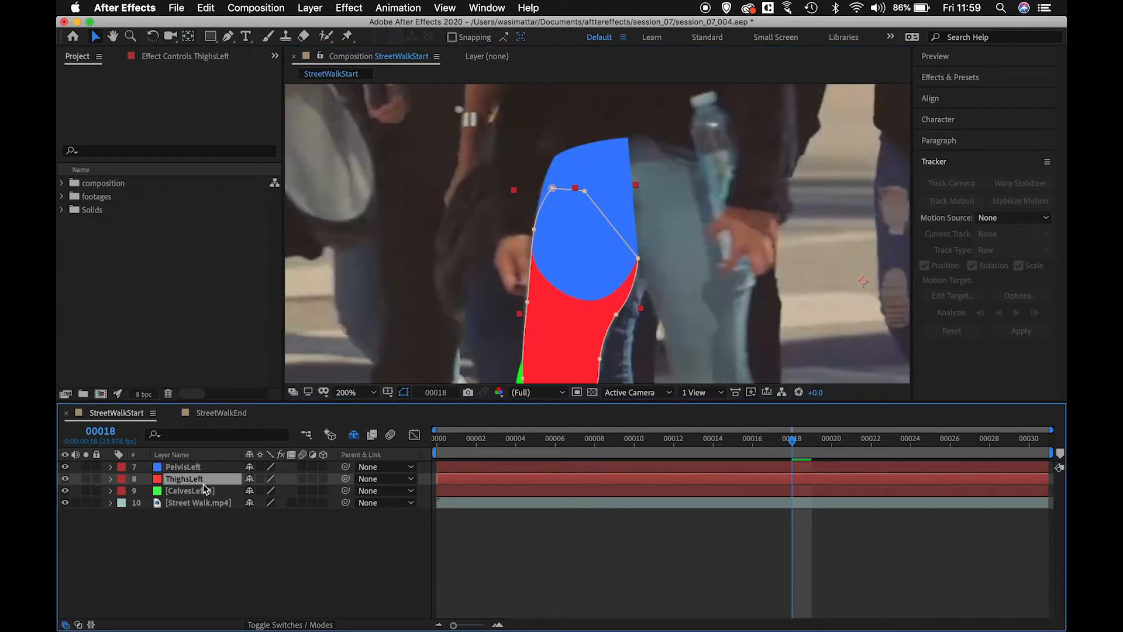
key("y")
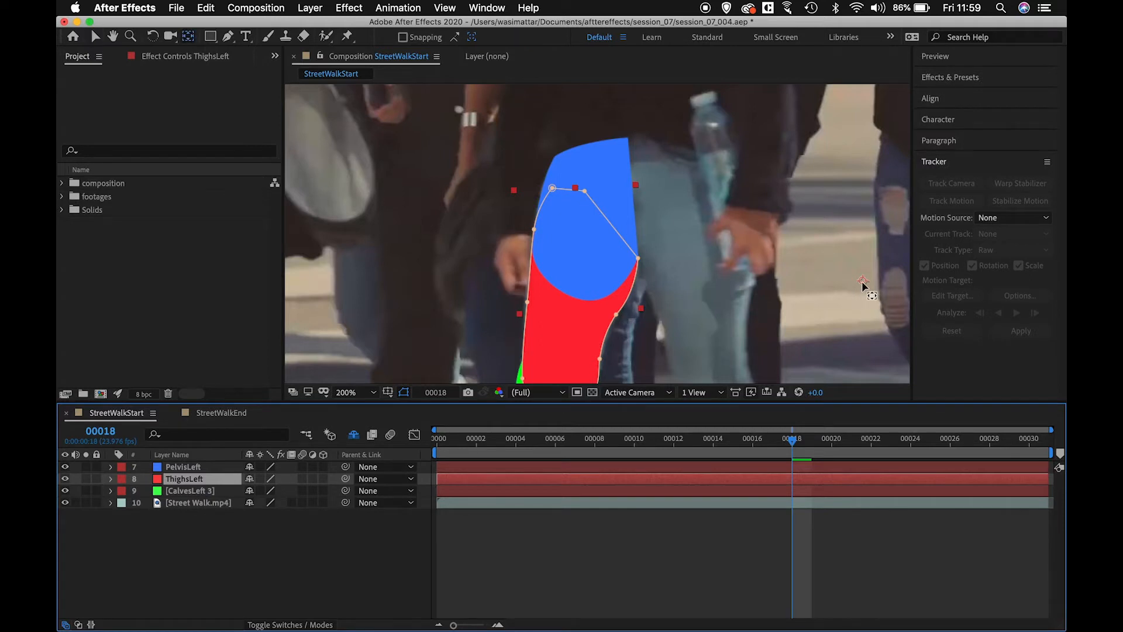
left_click_drag(863, 284, 585, 192)
key("v")
left_click(452, 38)
key("y")
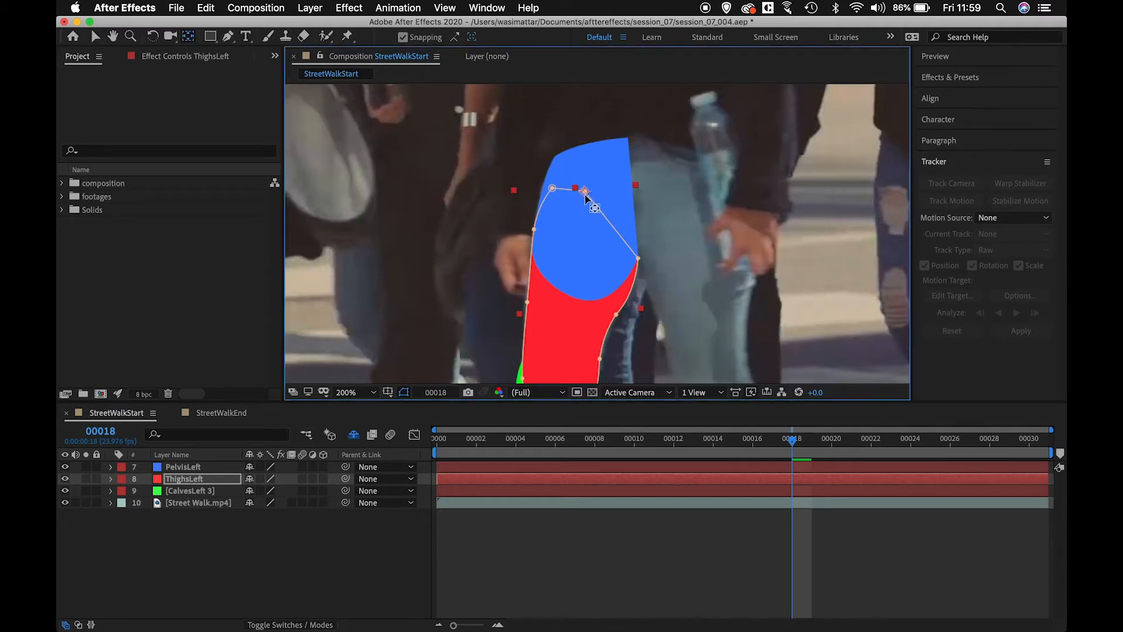
key("v")
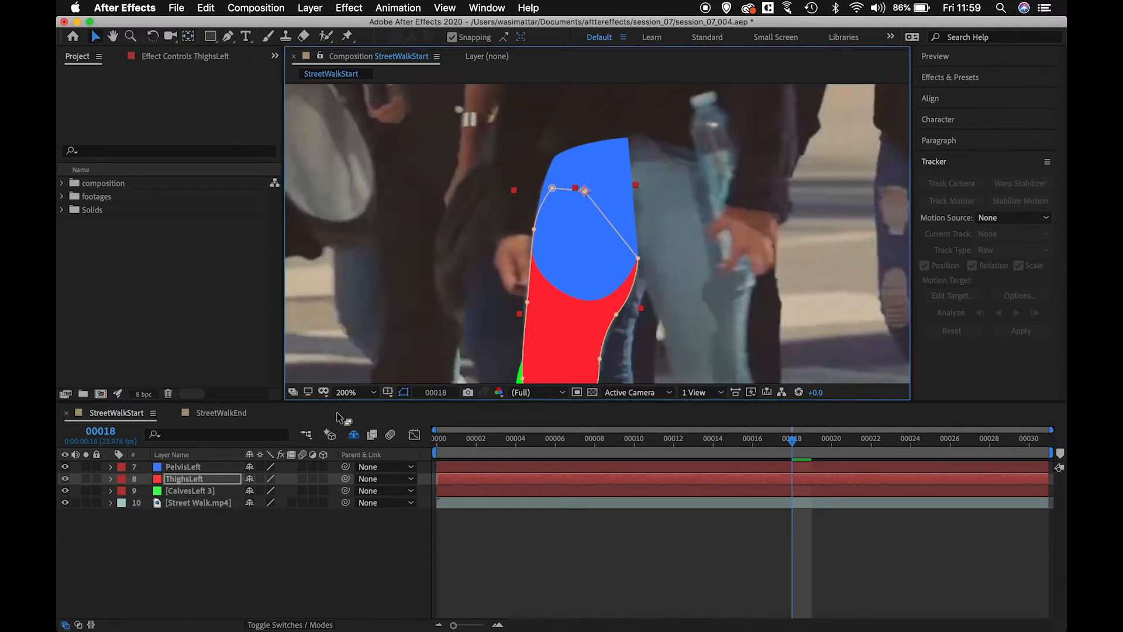
Step: Move the CalvesLeft 3 layer's anchor point to the knee, centred in the overlap of the green and red shapes, with snapping off
left_click(223, 493)
scroll(744, 303, "down", 5)
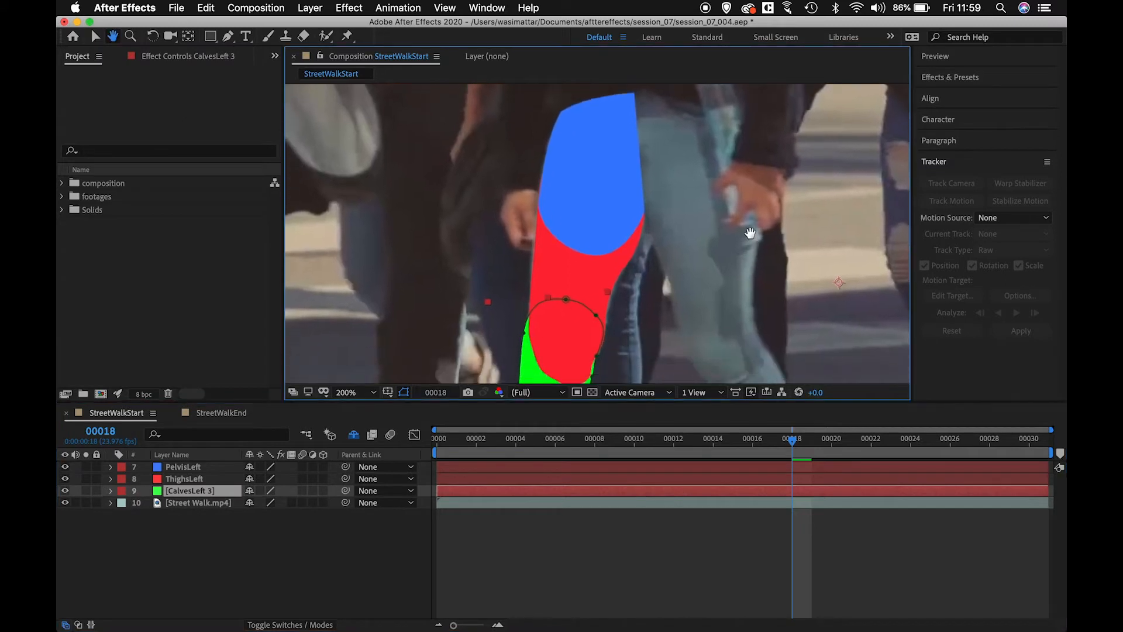
key("y")
left_click_drag(841, 209, 566, 268)
key("v")
left_click(452, 38)
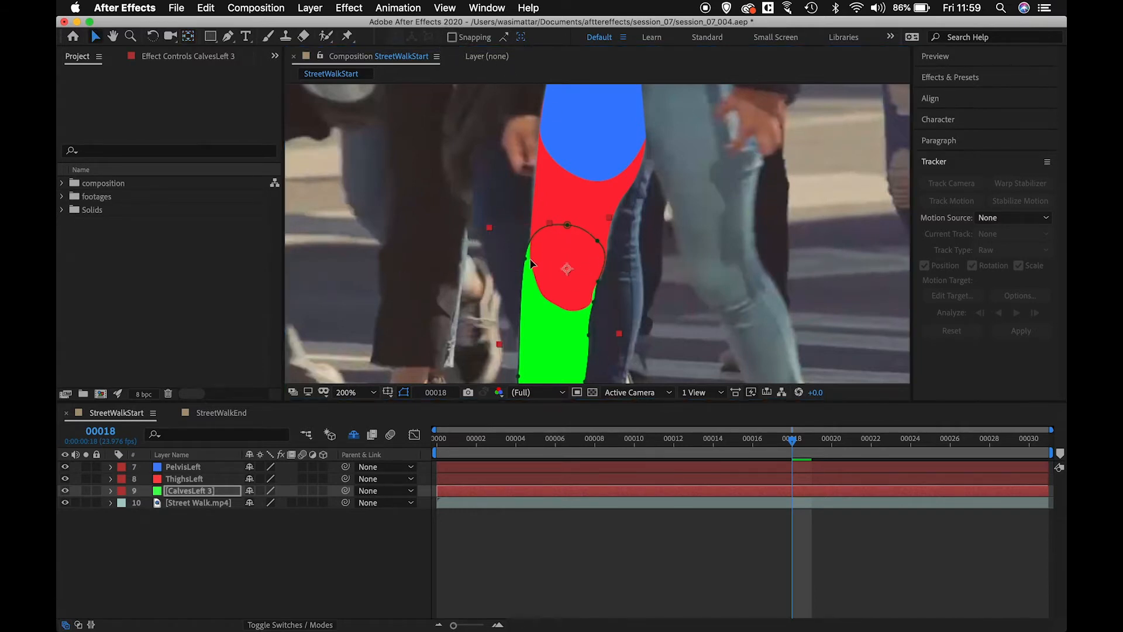
left_click_drag(569, 274, 566, 261)
key("v")
Step: Try rotating the CalvesLeft 3 layer around its knee anchor point
left_click_drag(694, 247, 708, 166)
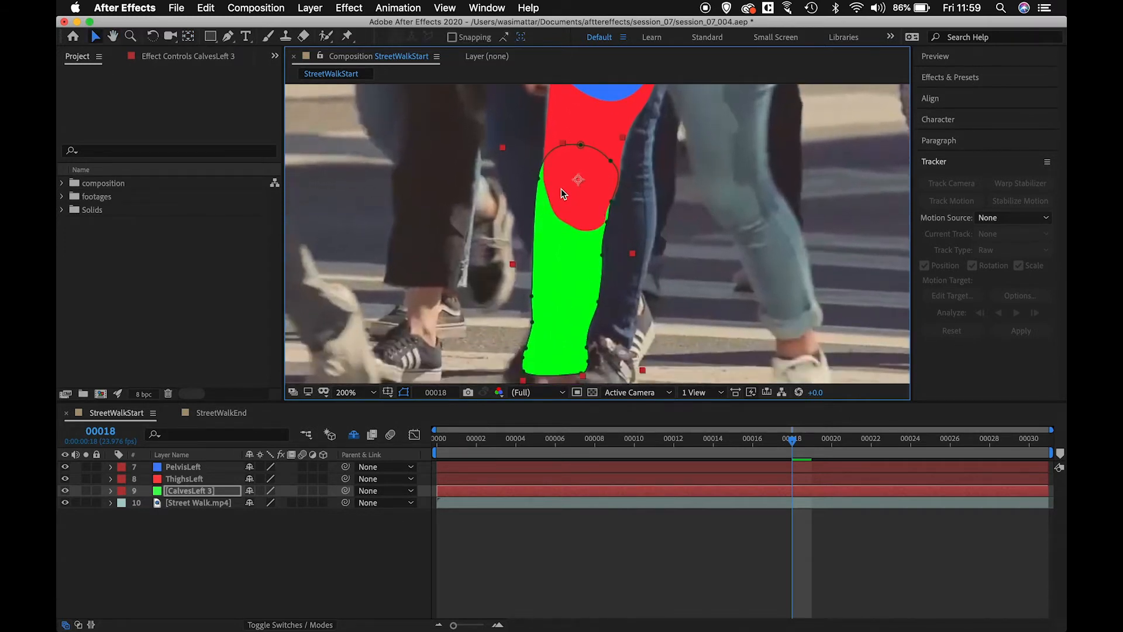
key("r")
left_click_drag(264, 502, 293, 506)
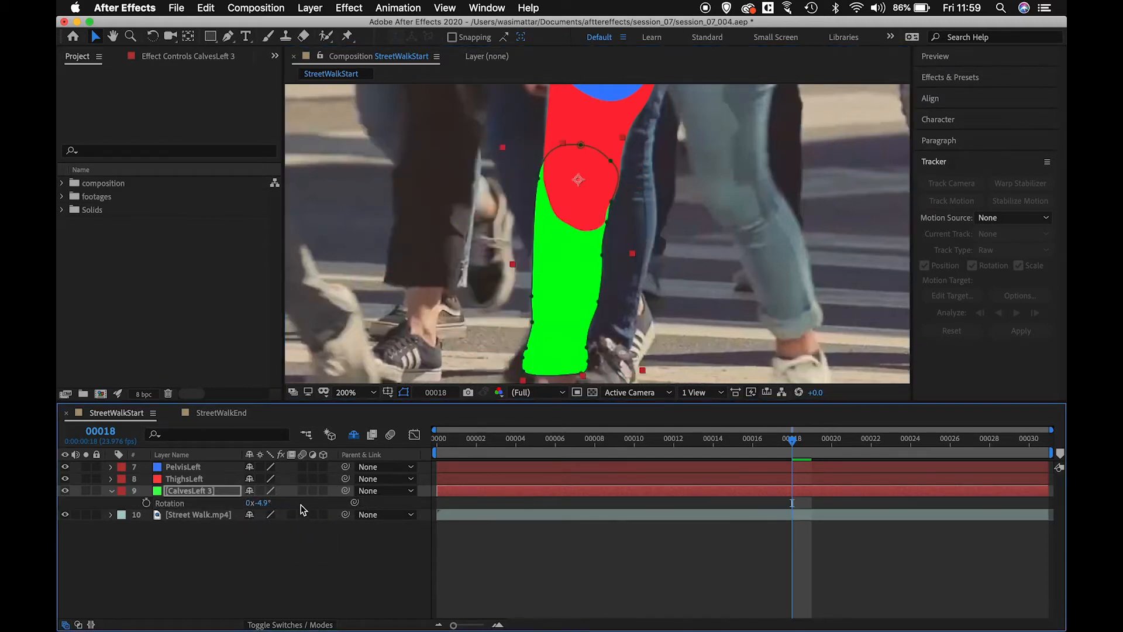
Step: Compare the calf shape and its knee pivot with the footage at frame 12, and return to frame 18
left_click(675, 438)
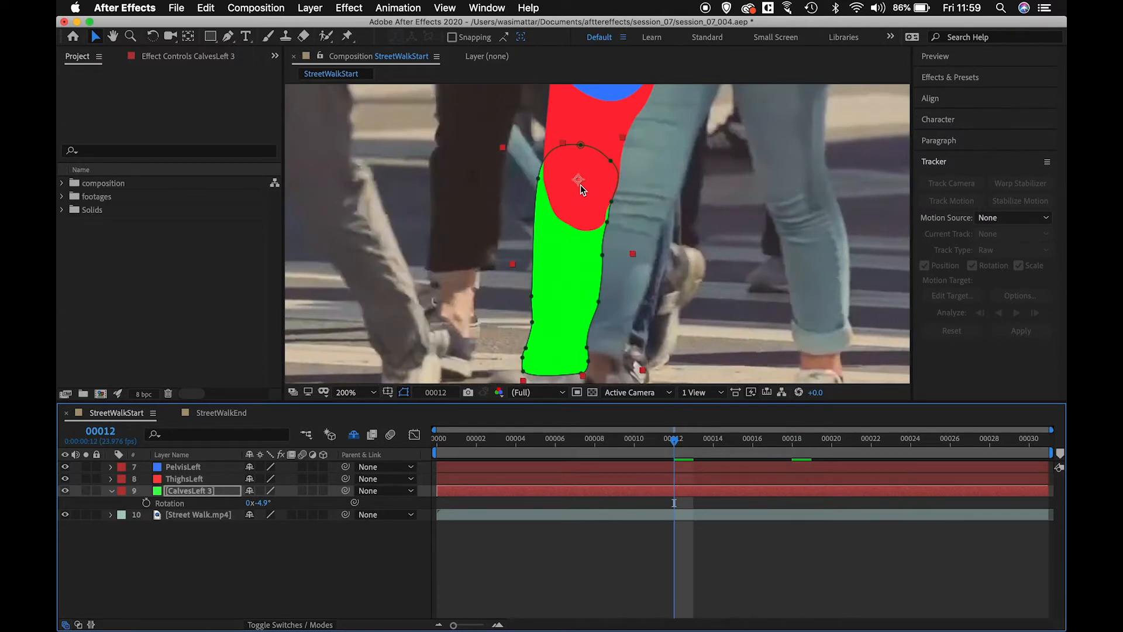
left_click(201, 491)
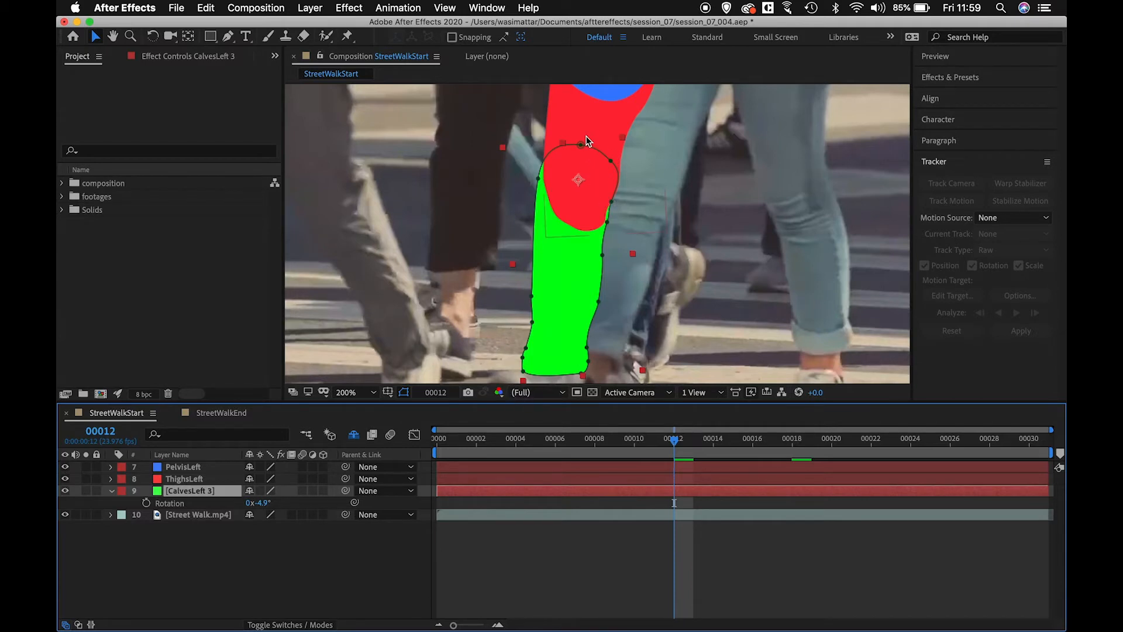
left_click(792, 438)
left_click_drag(724, 258, 721, 288)
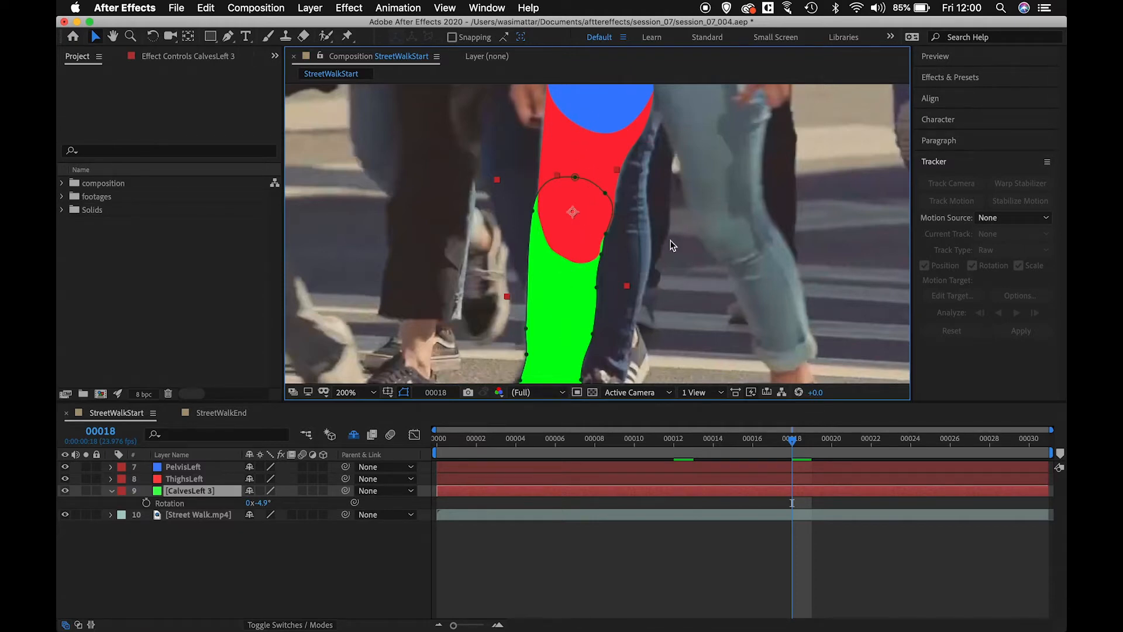
key("comma")
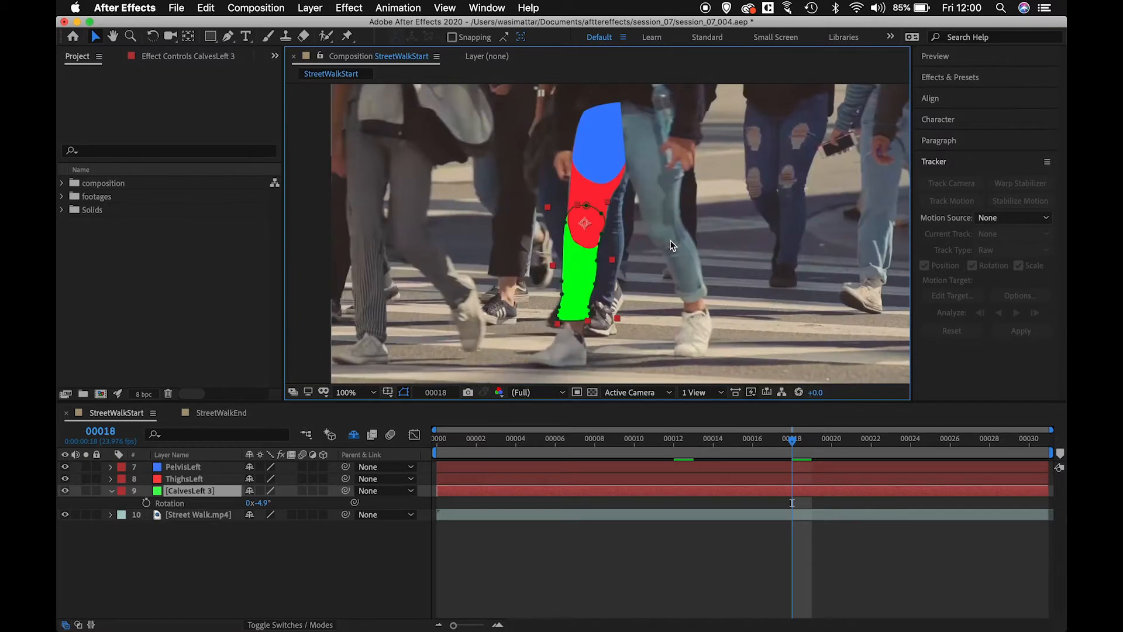
Step: Parent the ThighsLeft layer to the PelvisLeft layer
left_click(219, 564)
left_click(202, 504)
left_click(209, 479)
left_click(210, 466)
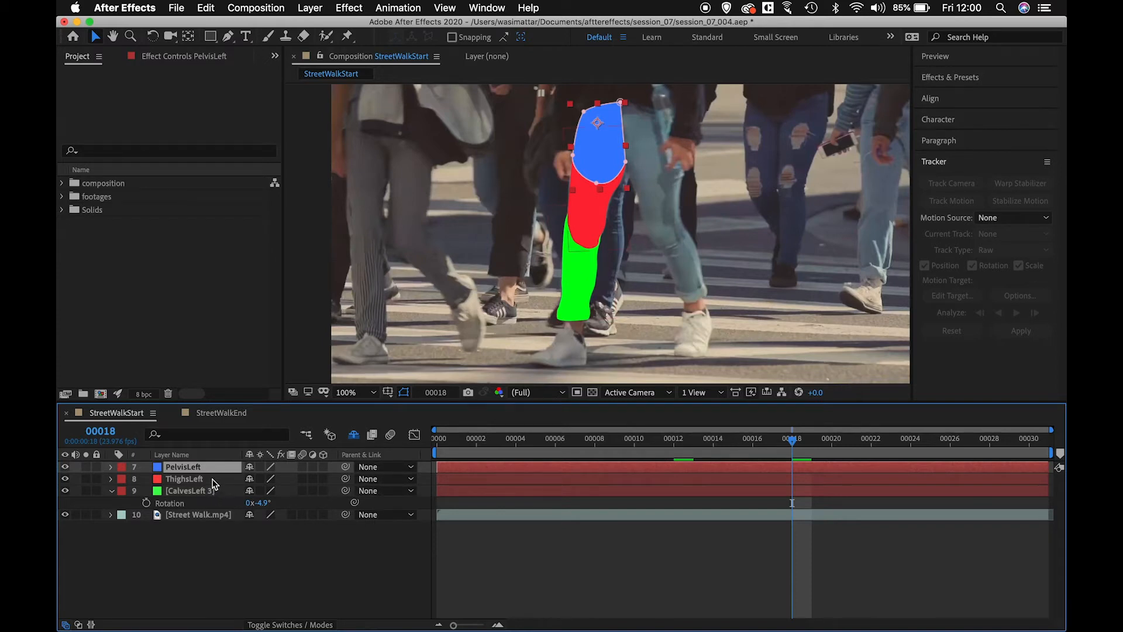
left_click(212, 479)
left_click_drag(346, 478, 220, 466)
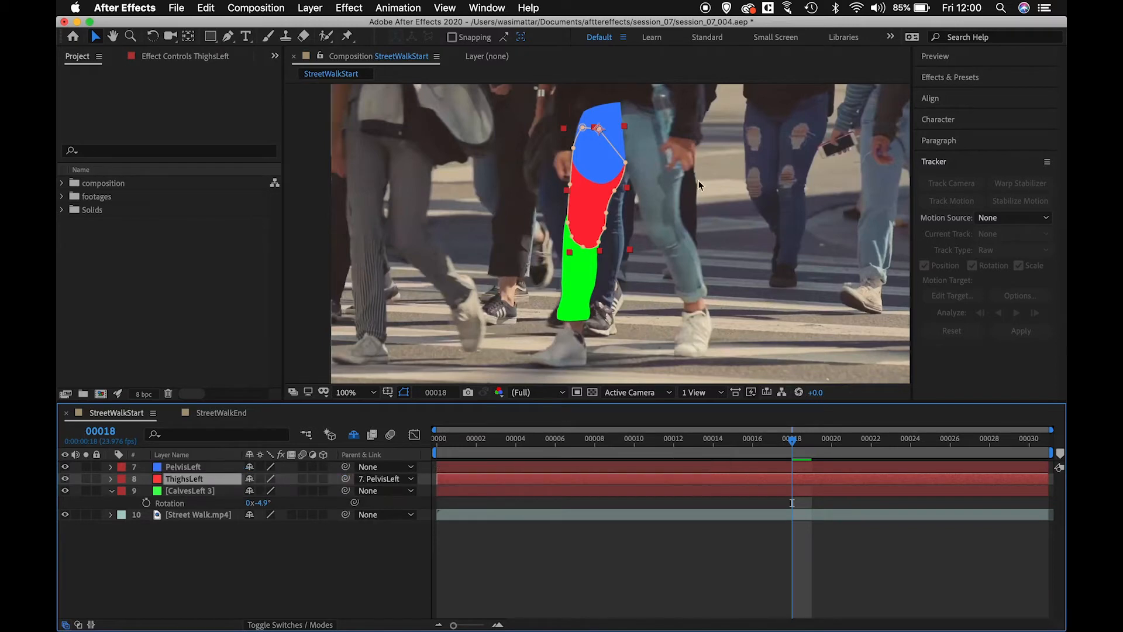
Step: Parent the CalvesLeft 3 layer to the ThighsLeft layer
left_click(615, 113)
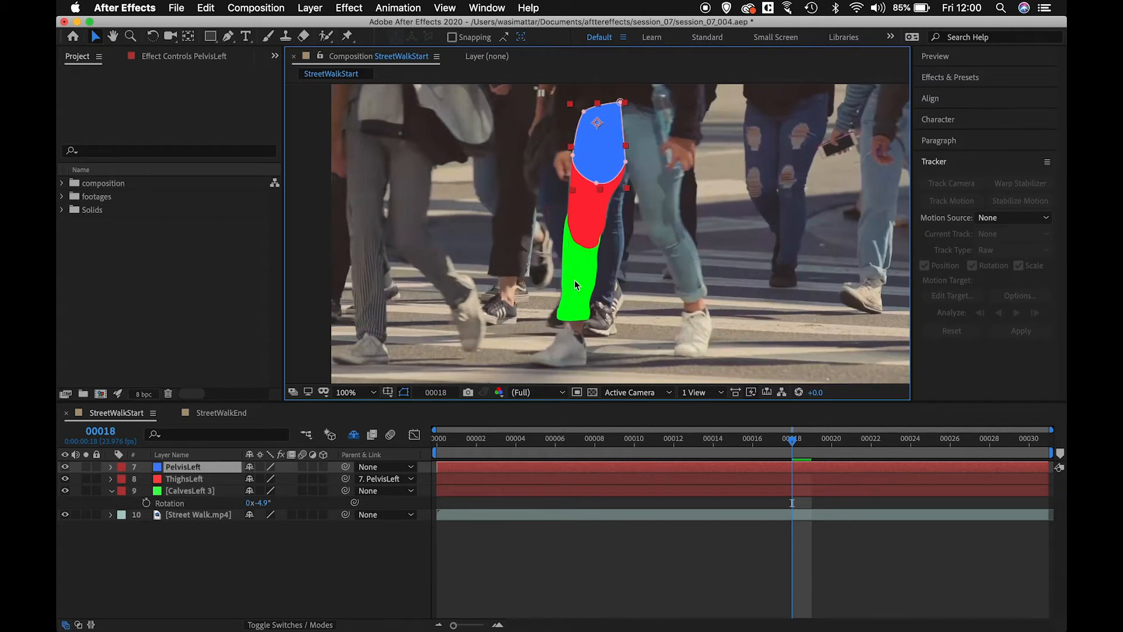
left_click(209, 481)
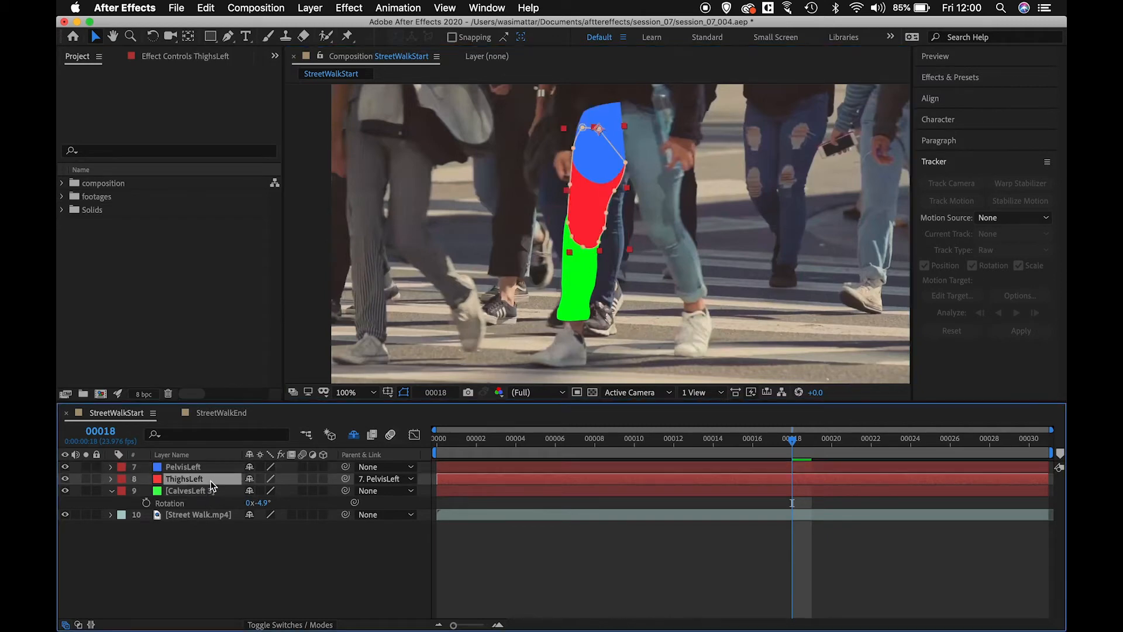
left_click(198, 468)
left_click(215, 492)
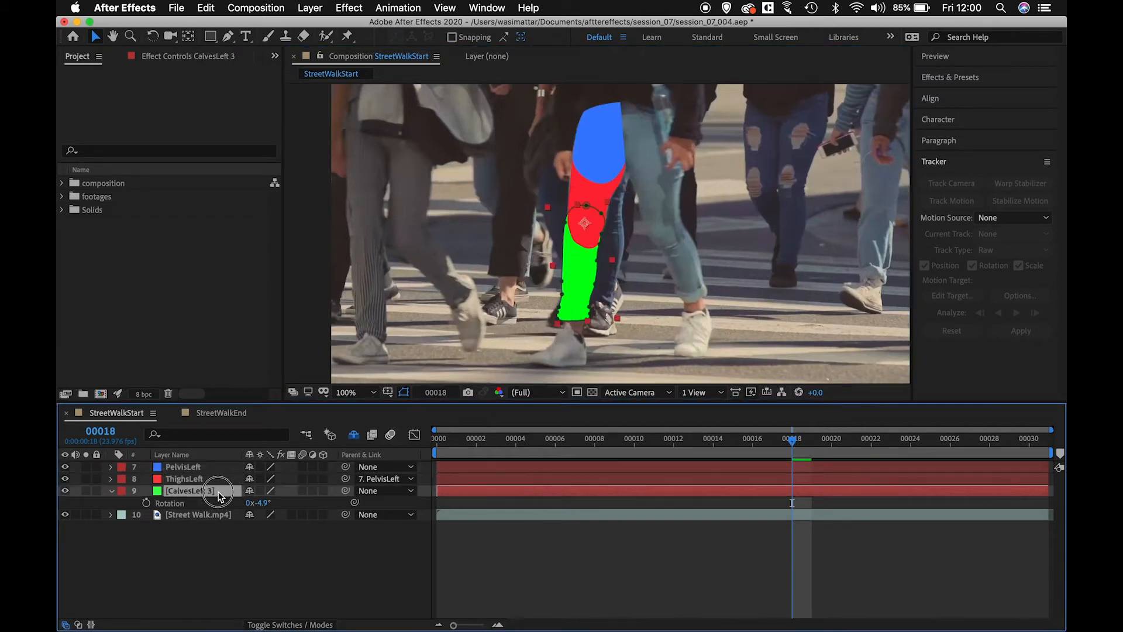
left_click_drag(345, 490, 227, 485)
Step: Try shifting the PelvisLeft layer's position to test the parented leg chain, and undo the move
left_click(219, 468)
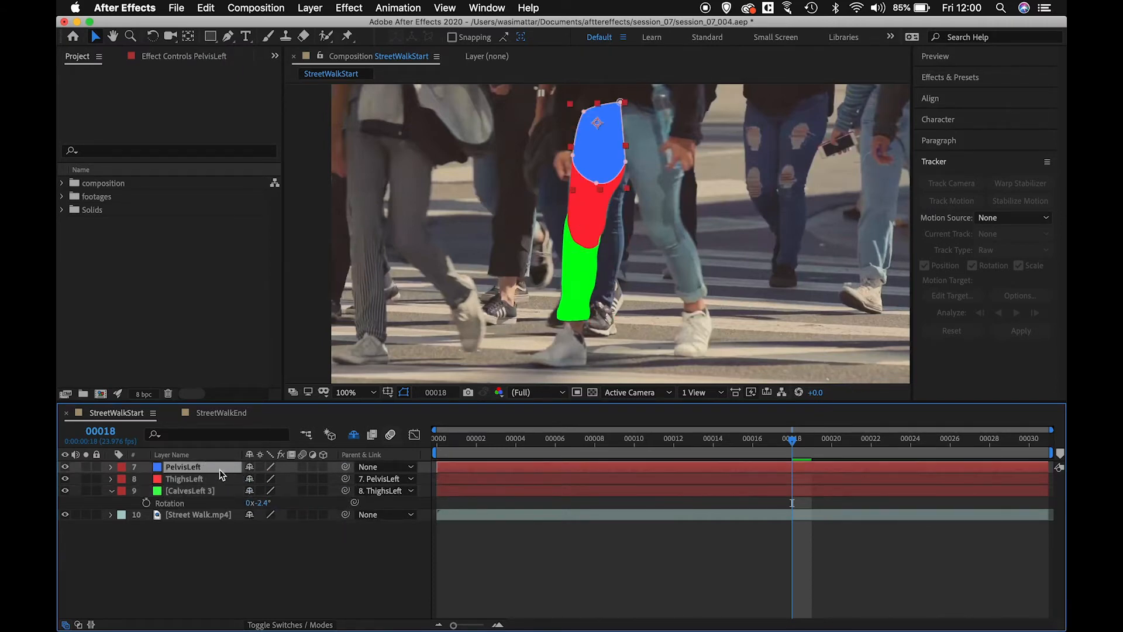
key("p")
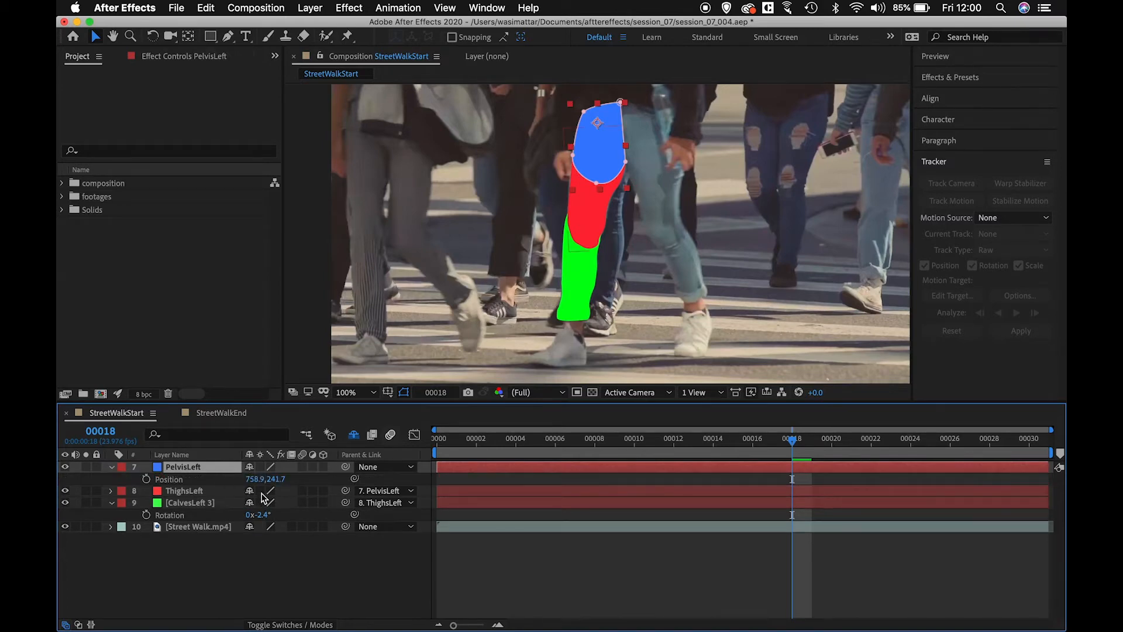
mouse_move(254, 482)
left_mouse_down()
mouse_move(292, 483)
mouse_move(246, 489)
mouse_move(316, 485)
mouse_move(265, 479)
left_mouse_up()
key("super+z")
Step: Try rotating the ThighsLeft layer at the hip and the CalvesLeft 3 layer at the knee to test the parenting
left_click(204, 493)
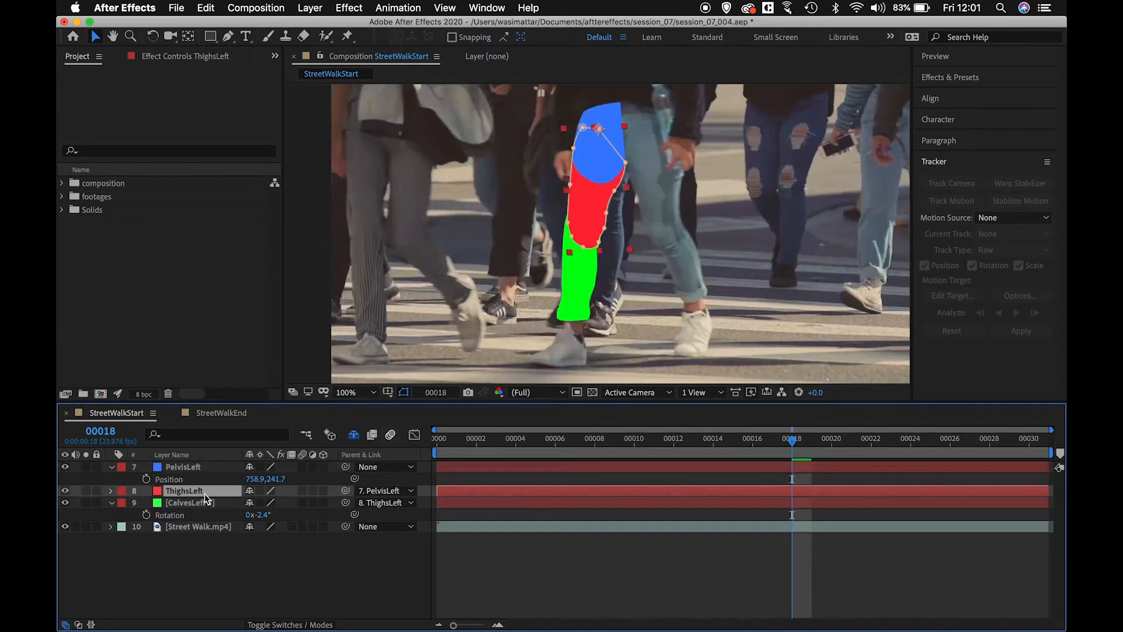
key("r")
left_click_drag(260, 503, 284, 523)
left_click(205, 516)
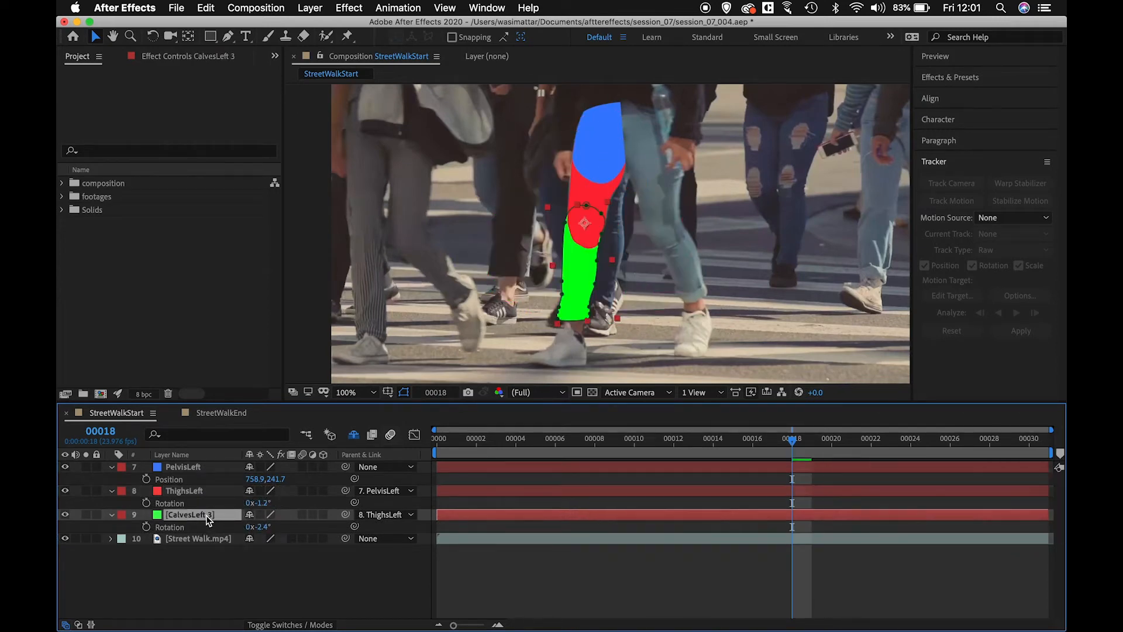
key("r")
key("r")
mouse_move(262, 528)
left_mouse_down()
mouse_move(275, 526)
mouse_move(244, 527)
mouse_move(272, 527)
mouse_move(258, 529)
left_mouse_up()
left_click(221, 472)
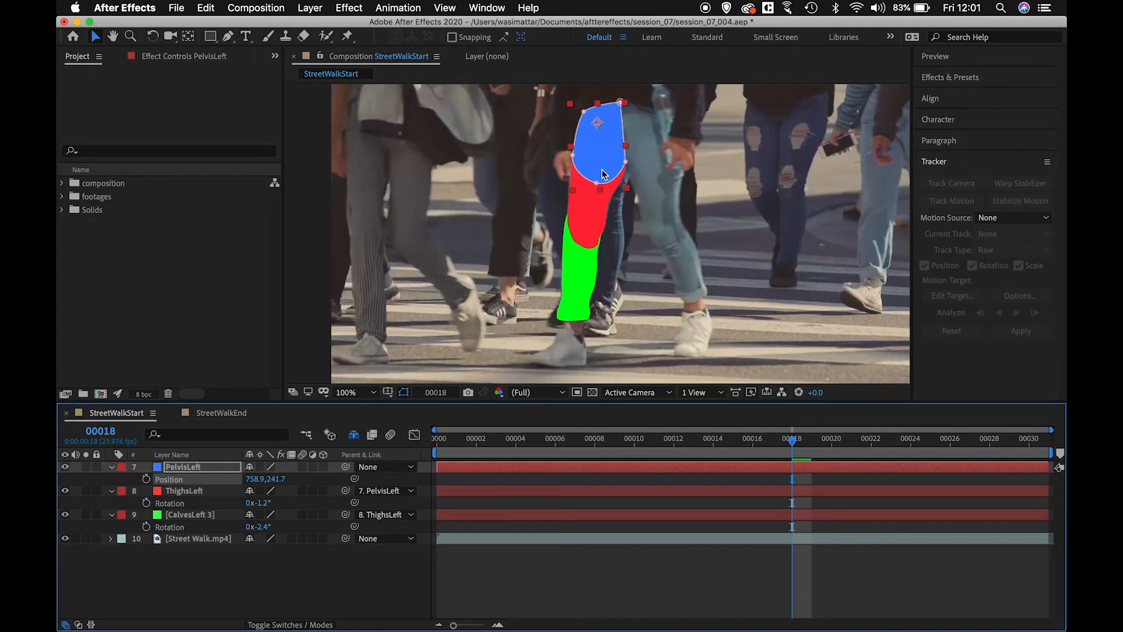
Step: Set the opacity of the PelvisLeft, ThighsLeft and CalvesLeft 3 layers to 25%
left_click(111, 467)
left_click(111, 502)
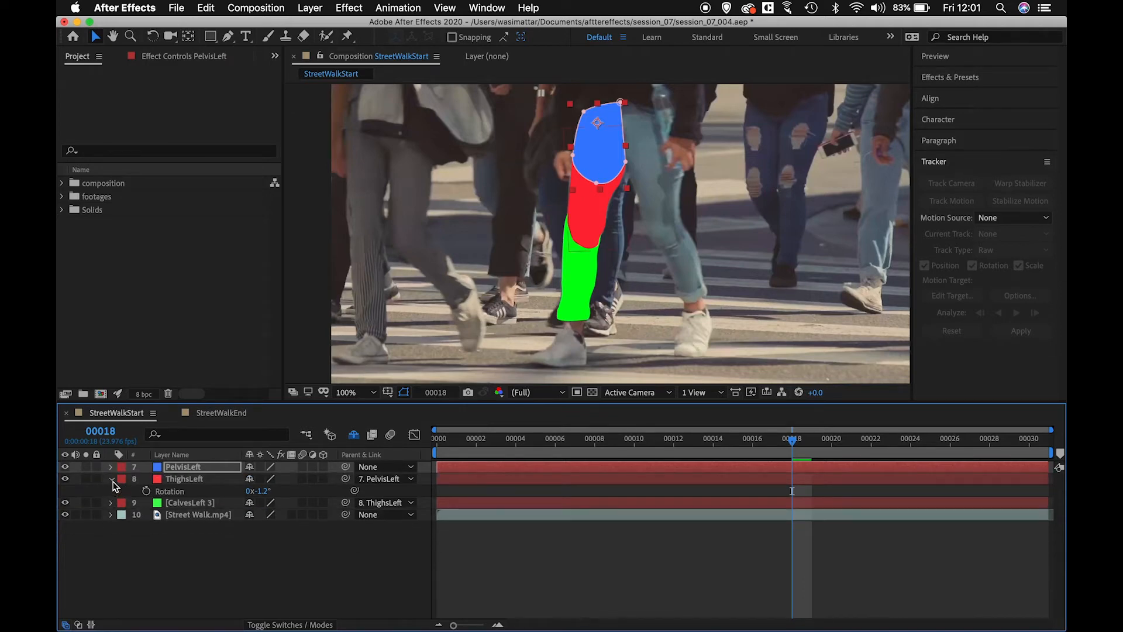
left_click(112, 478)
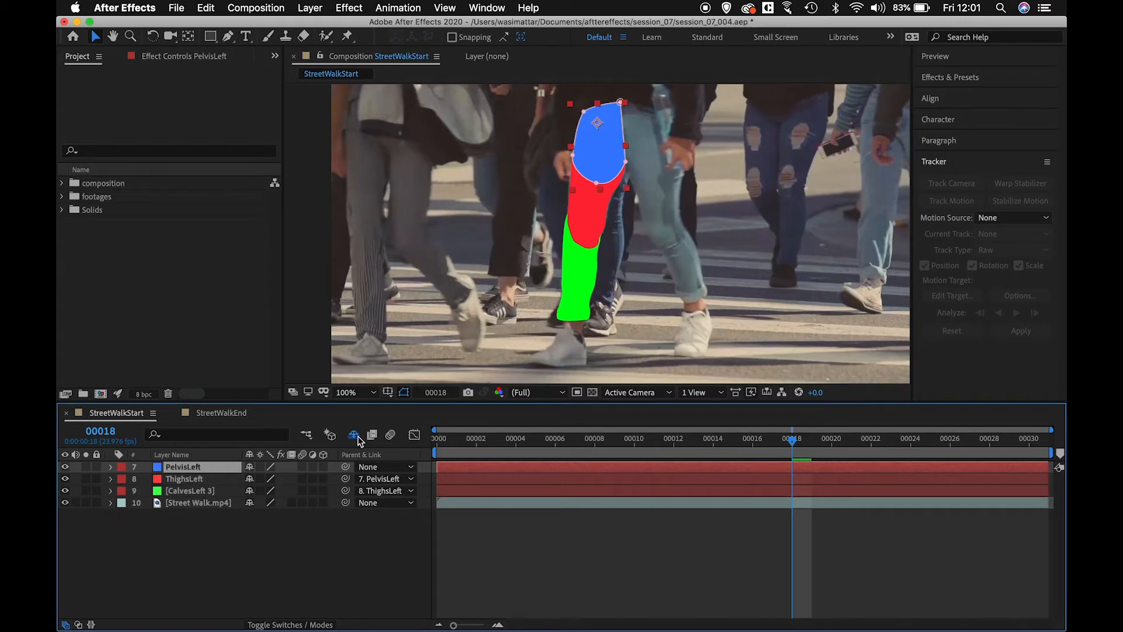
left_click(216, 497, "shift")
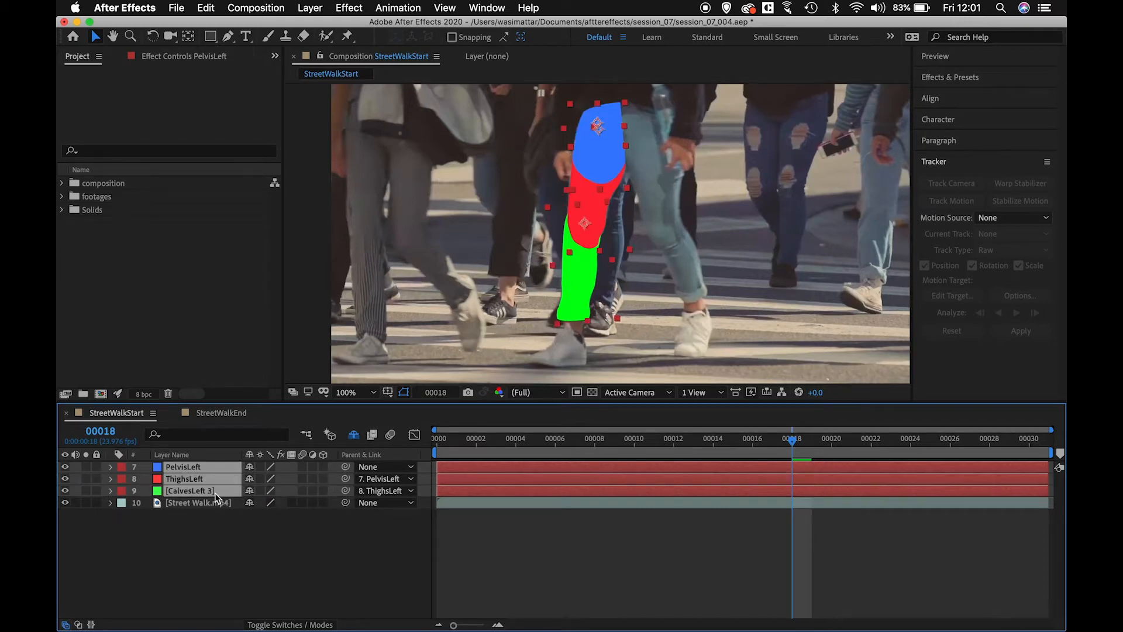
key("t")
left_click(255, 480)
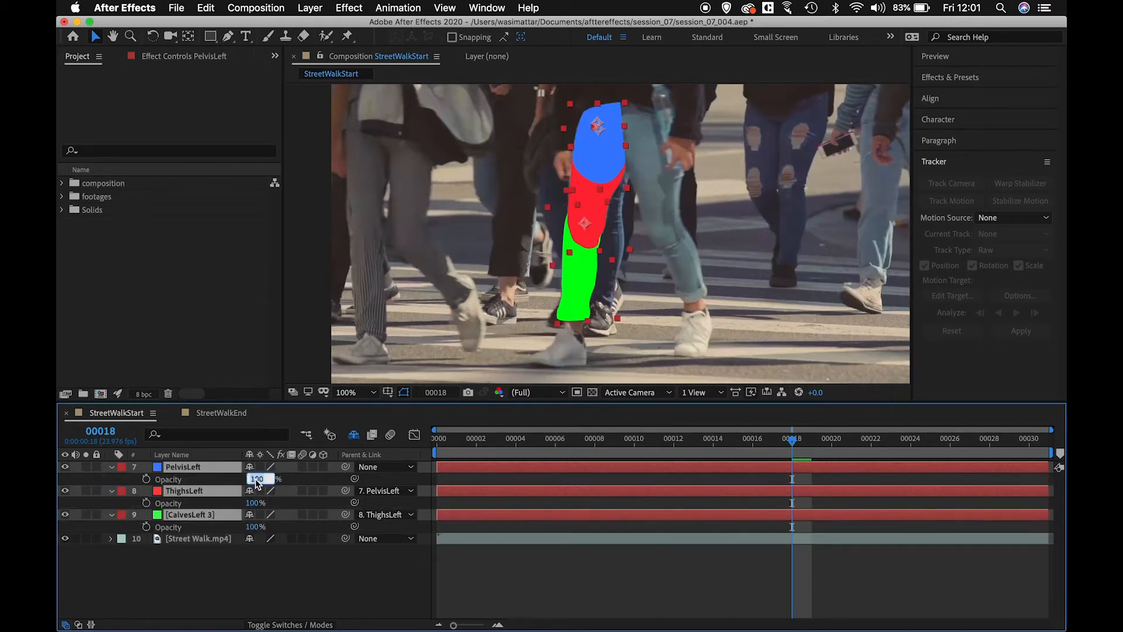
type("25")
key("Return")
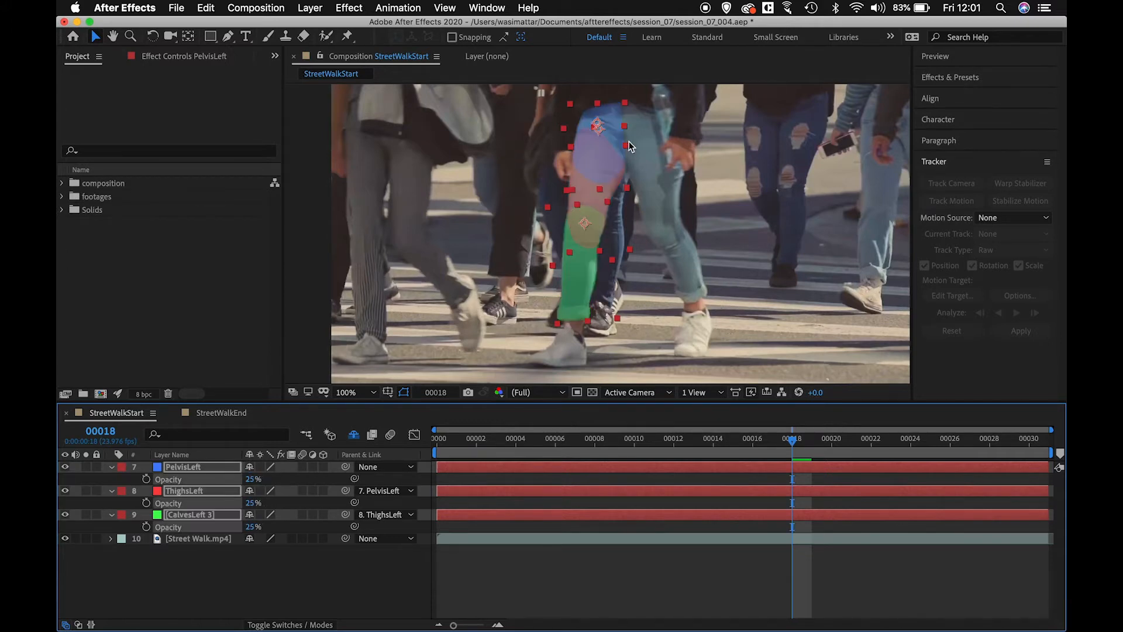
Step: Set Position and Rotation keyframes on the PelvisLeft layer at frame 18
left_click(134, 572)
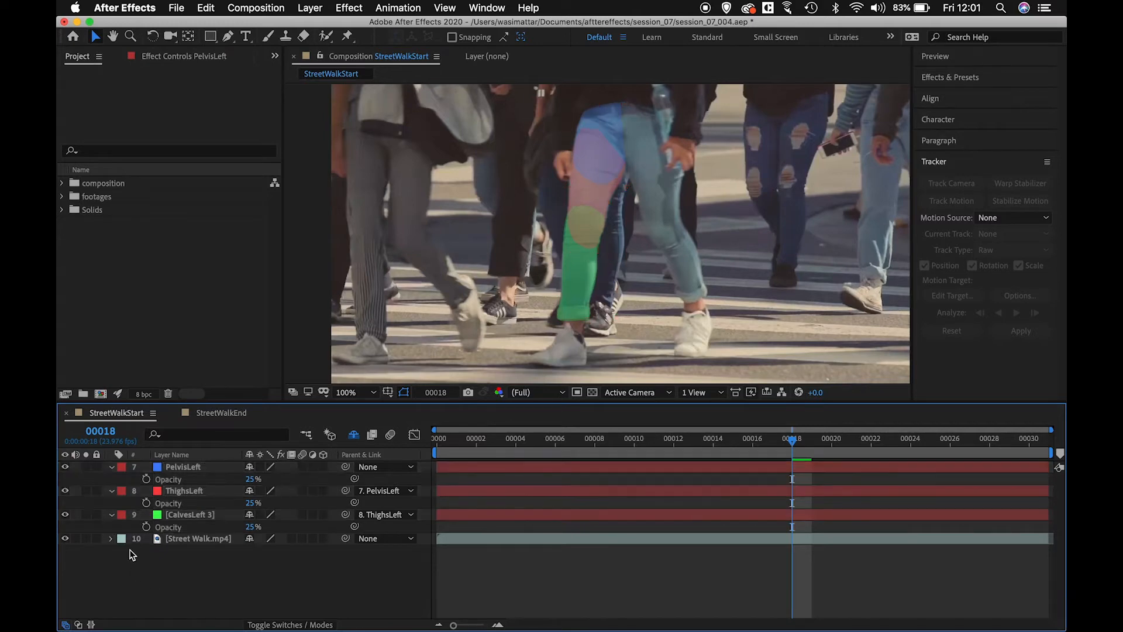
left_click(111, 490)
left_click(112, 504)
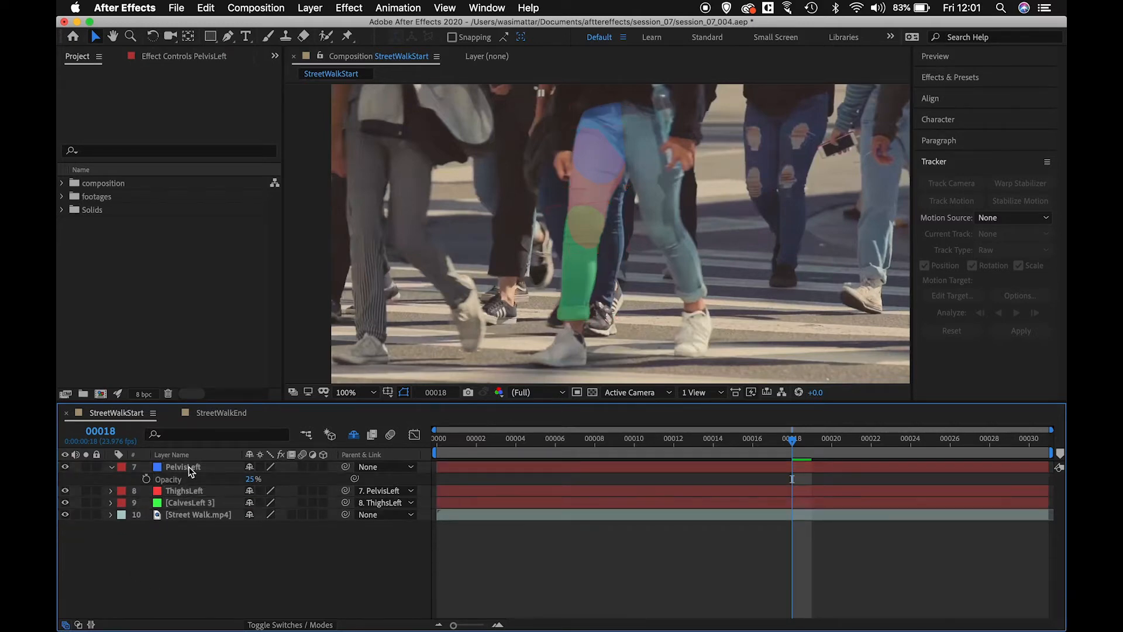
left_click(188, 467)
key("p")
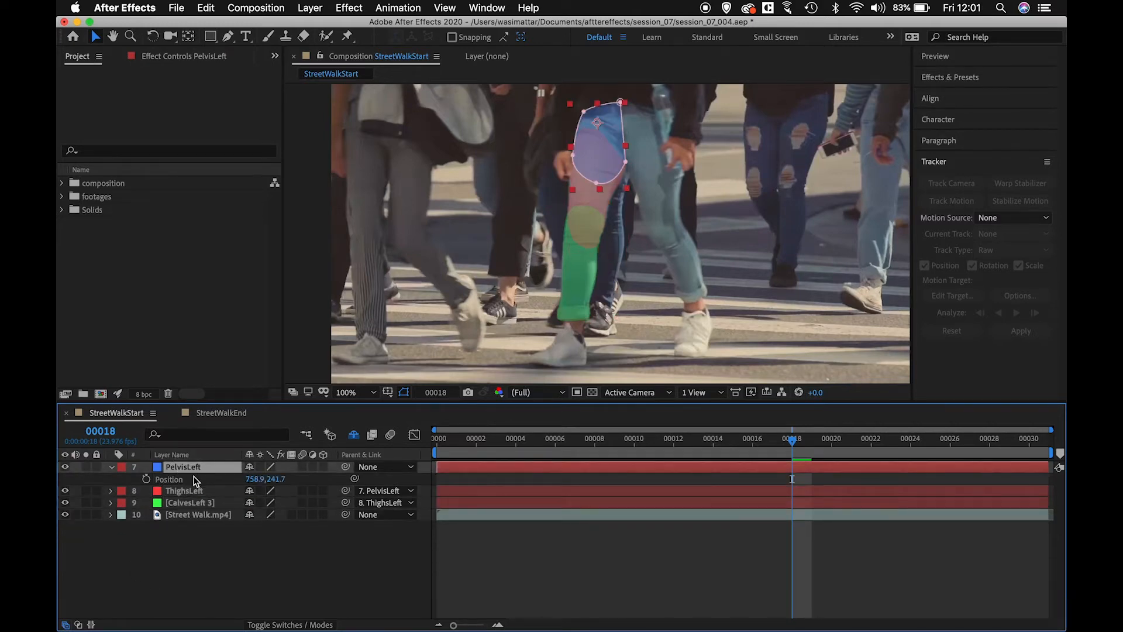
key("shift+r")
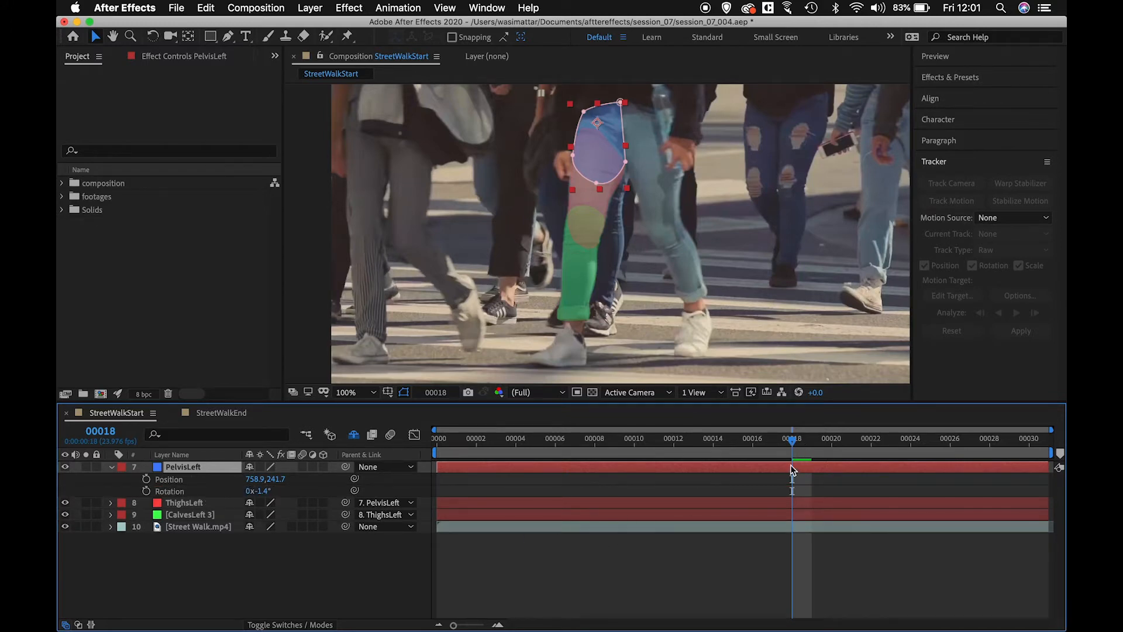
left_click(146, 479)
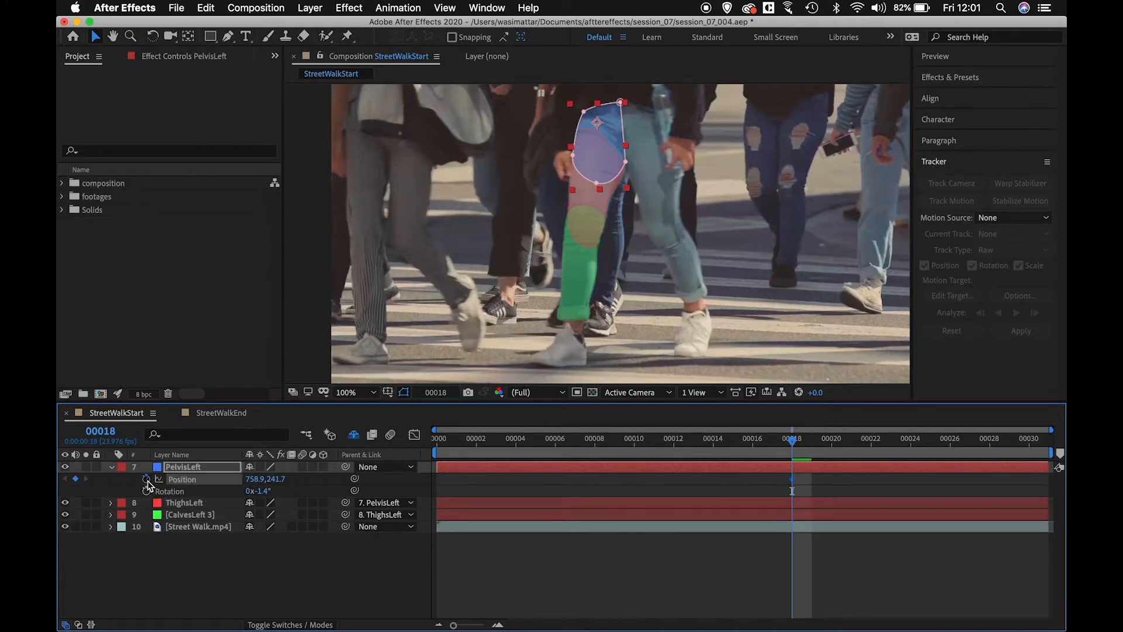
left_click(146, 491)
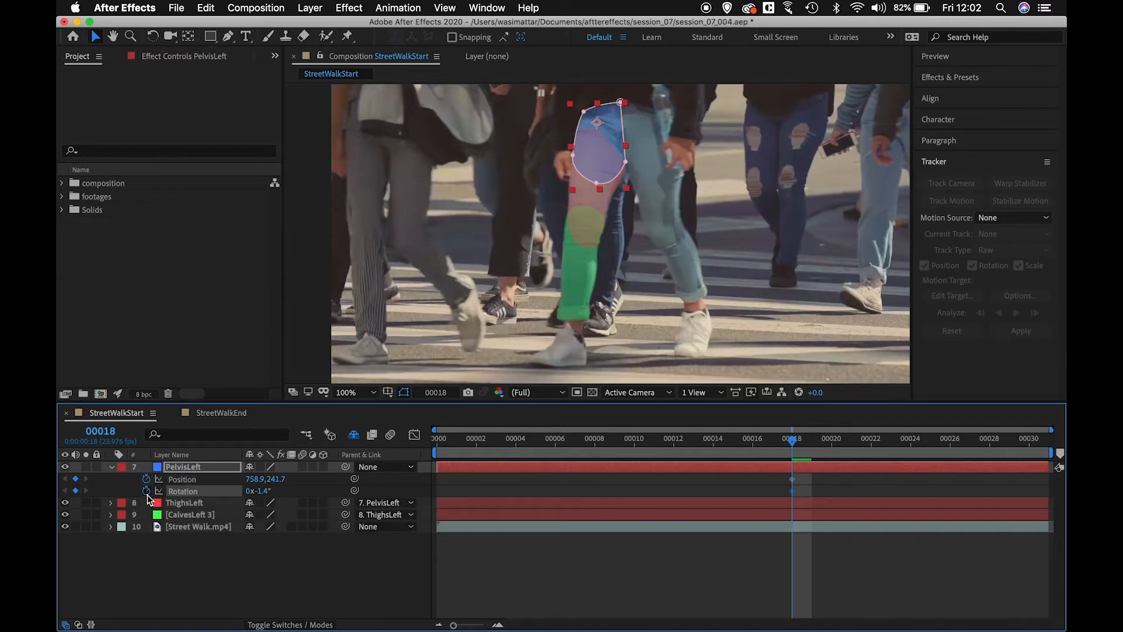
Step: Keyframe PelvisLeft at frame 30 with position 612.9, 203.7 and rotation -13.4°, and set its X position to 674.9 at frame 24
left_click(795, 447)
left_click_drag(795, 447, 1058, 475)
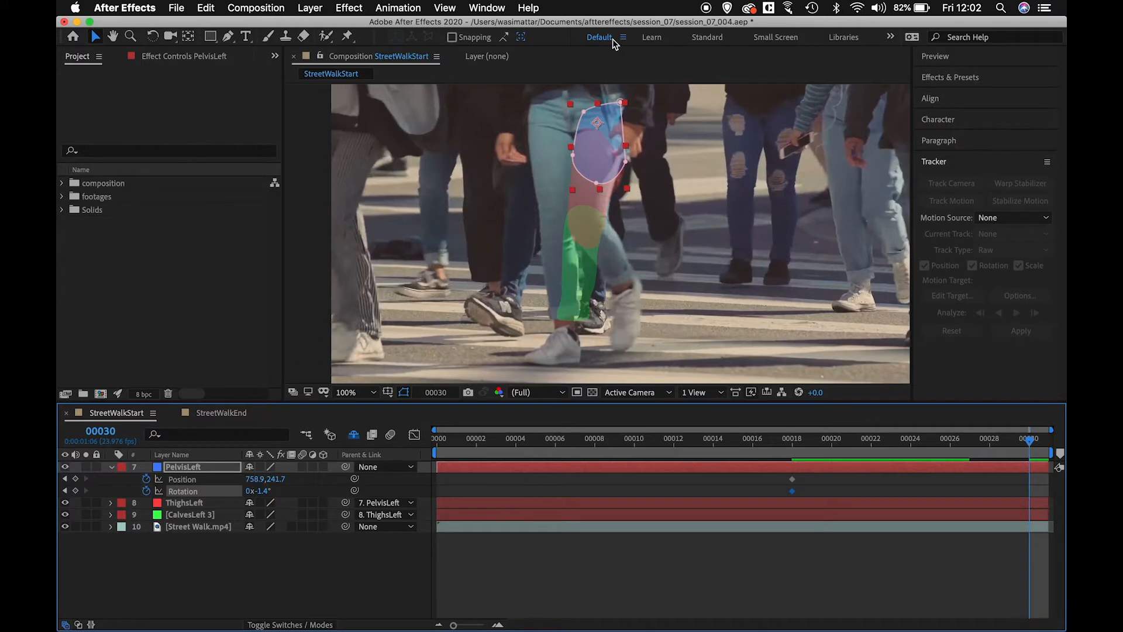
left_click_drag(607, 128, 557, 119)
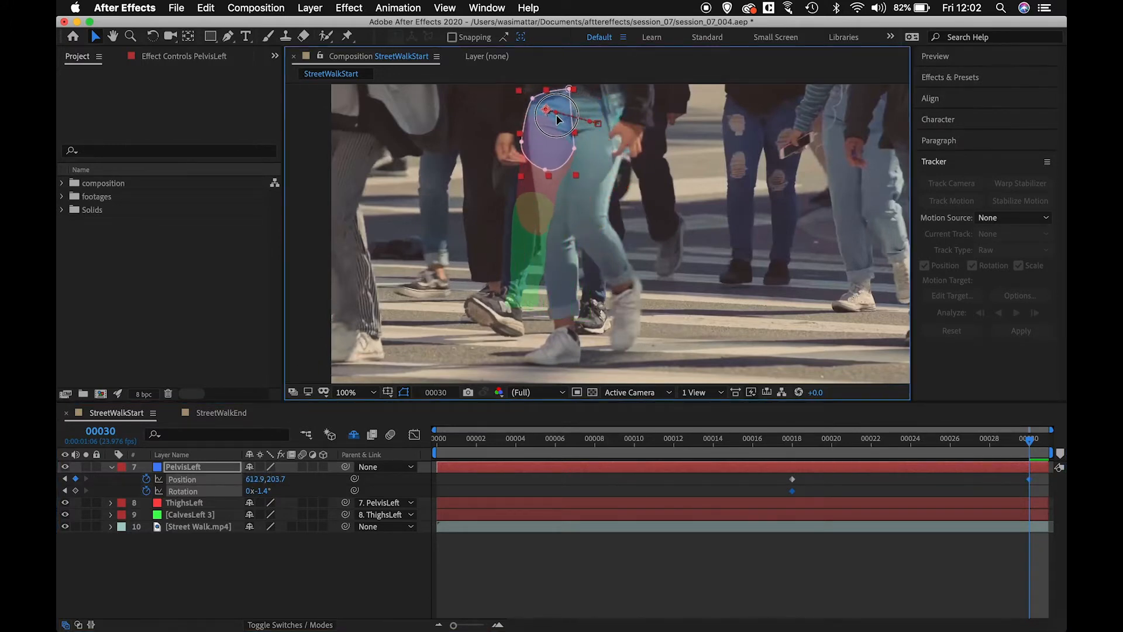
left_click_drag(260, 491, 257, 492)
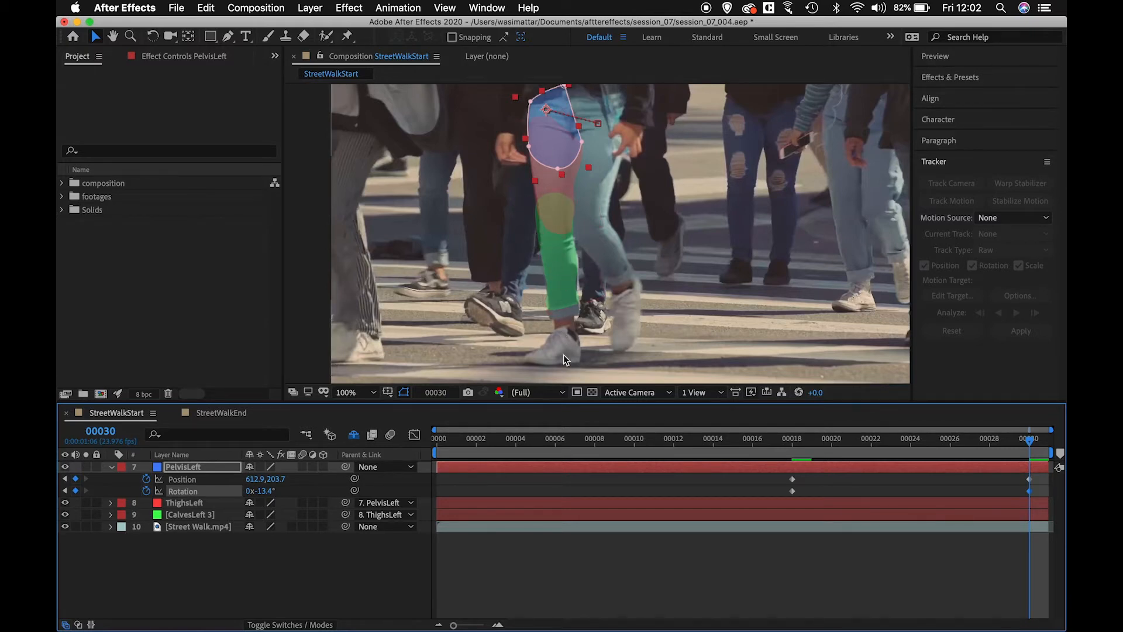
left_click_drag(1030, 446, 910, 468)
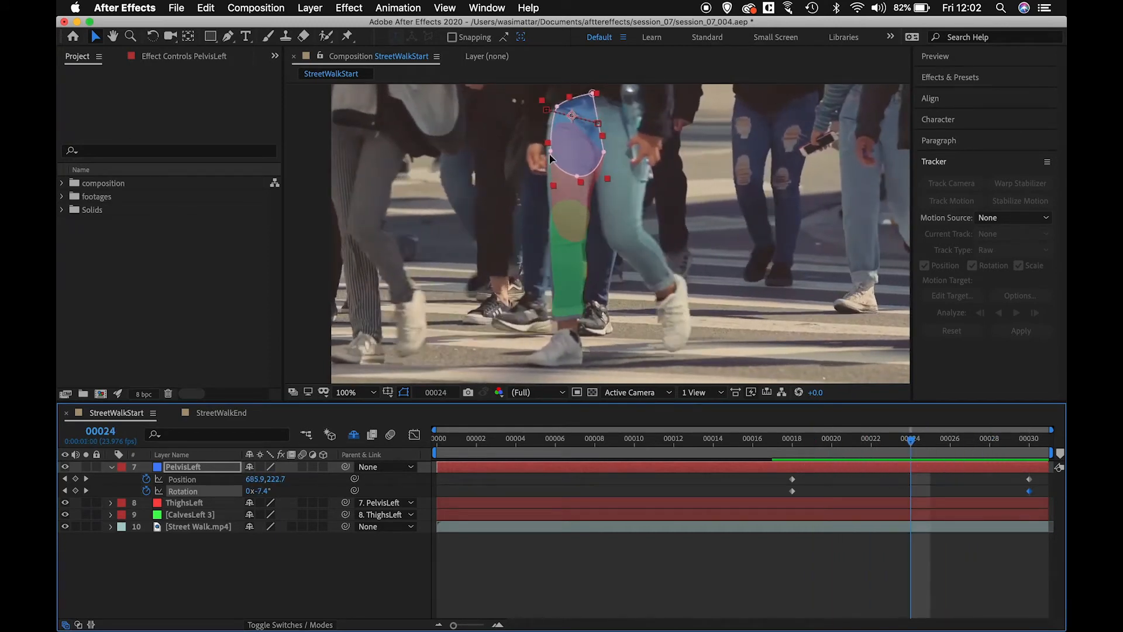
left_click_drag(256, 480, 250, 481)
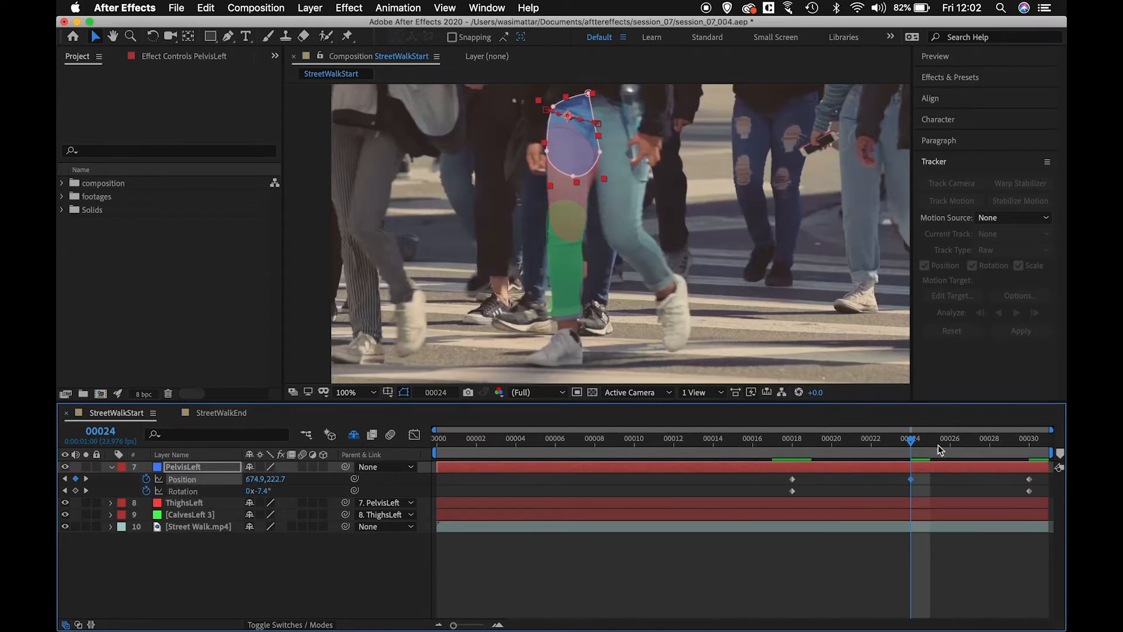
Step: Keyframe the PelvisLeft position at 1038.9, 208.7 on frame 0 and at 899.2, 233.7 on frame 9
left_click_drag(909, 448, 411, 467)
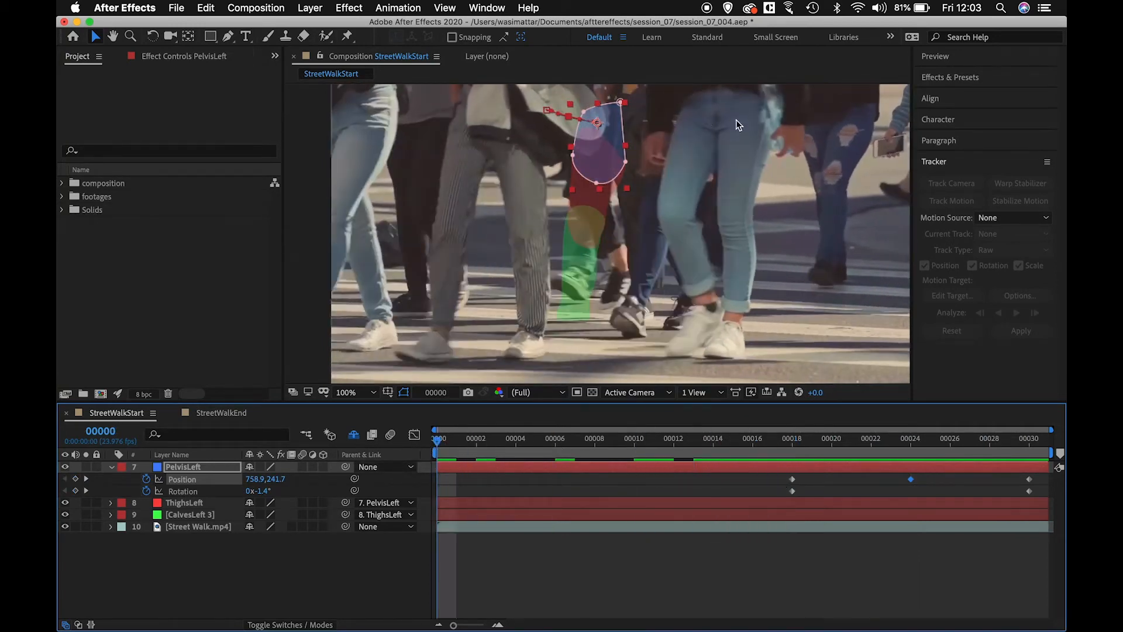
left_click_drag(256, 479, 450, 488)
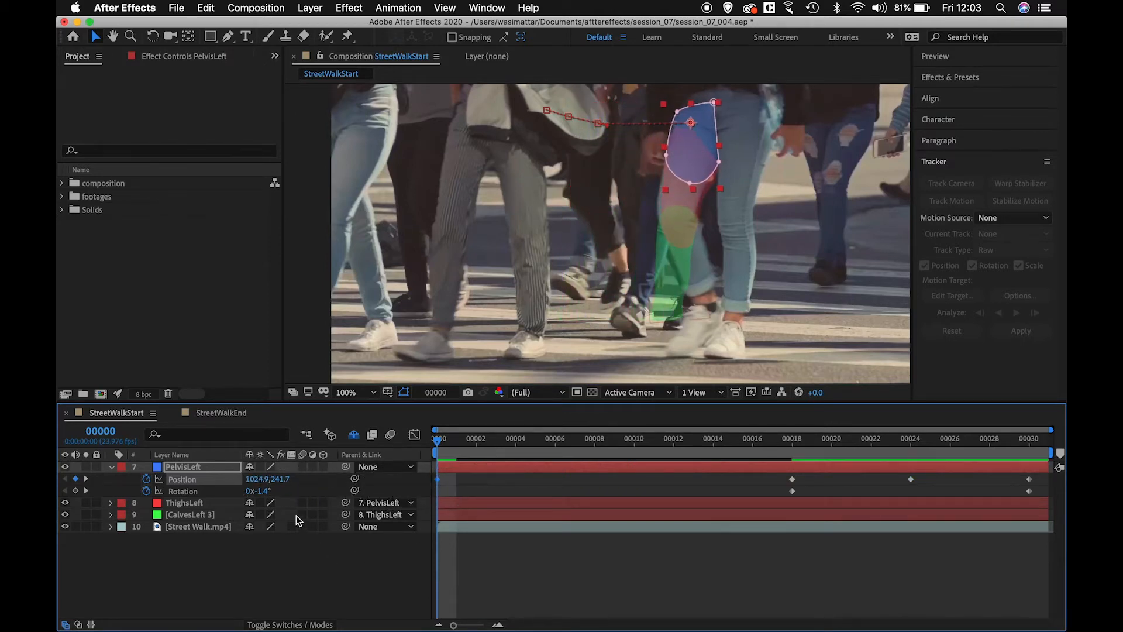
left_click_drag(281, 478, 266, 478)
left_click_drag(440, 447, 612, 469)
left_click_drag(272, 478, 281, 478)
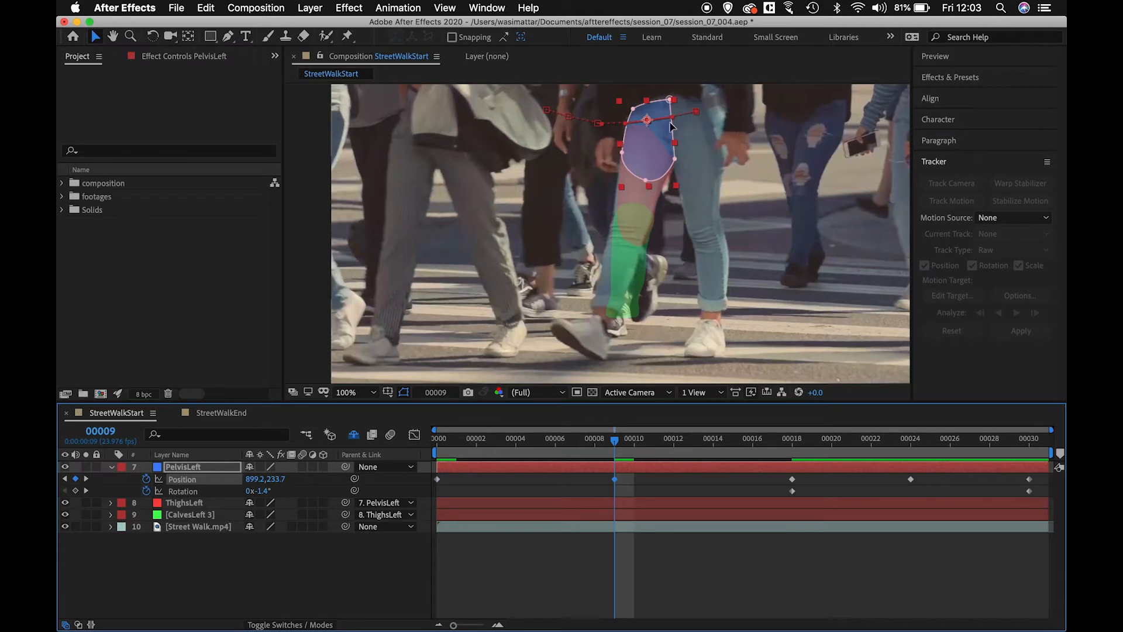
left_click_drag(616, 447, 418, 467)
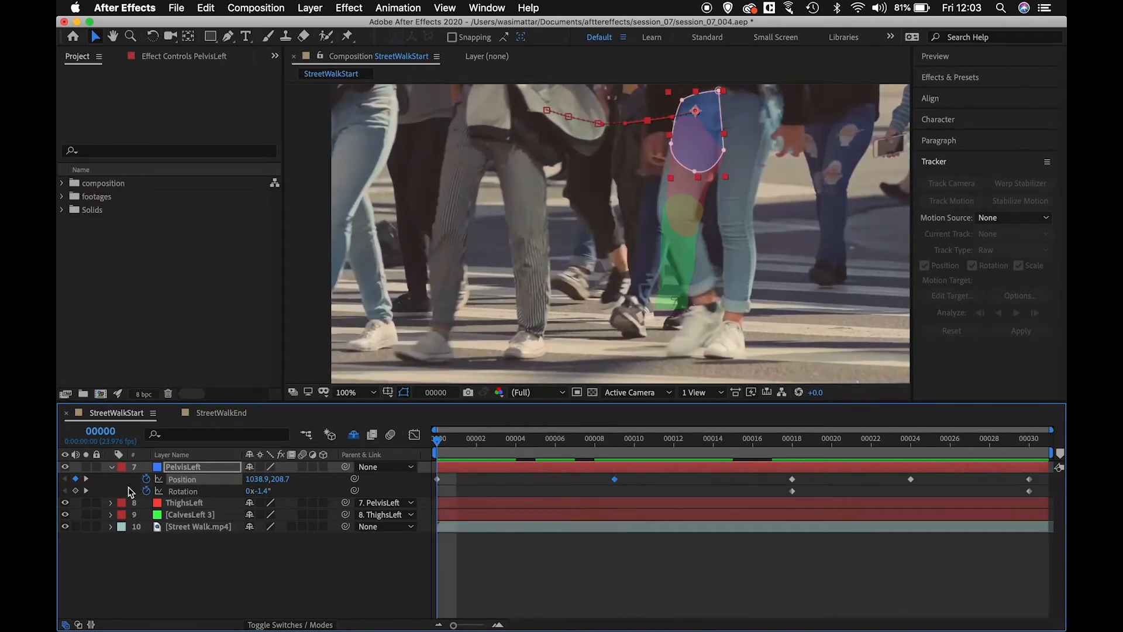
Step: Reveal the ThighsLeft layer's rotation and set its first Rotation keyframe at frame 18
left_click(112, 468)
left_click(195, 479)
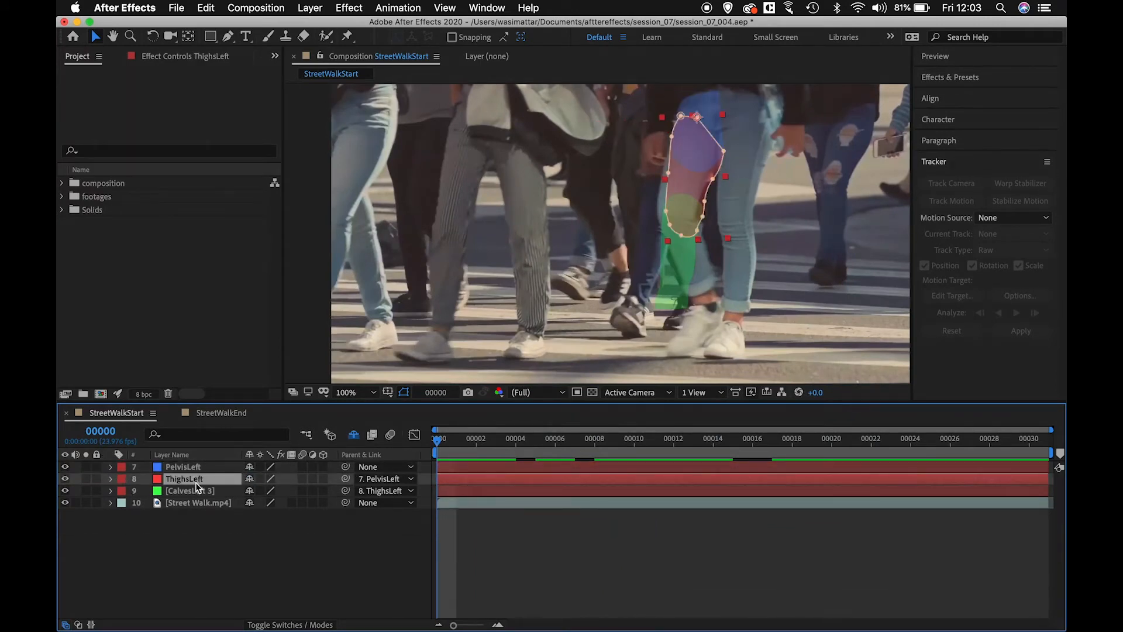
key("r")
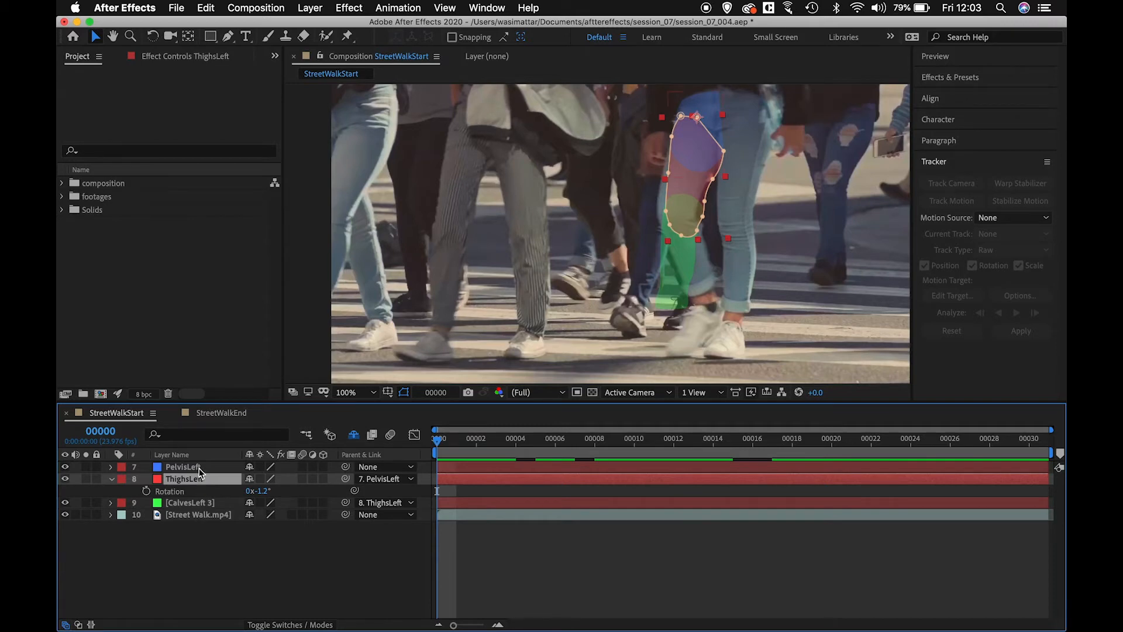
left_click(199, 466, "shift")
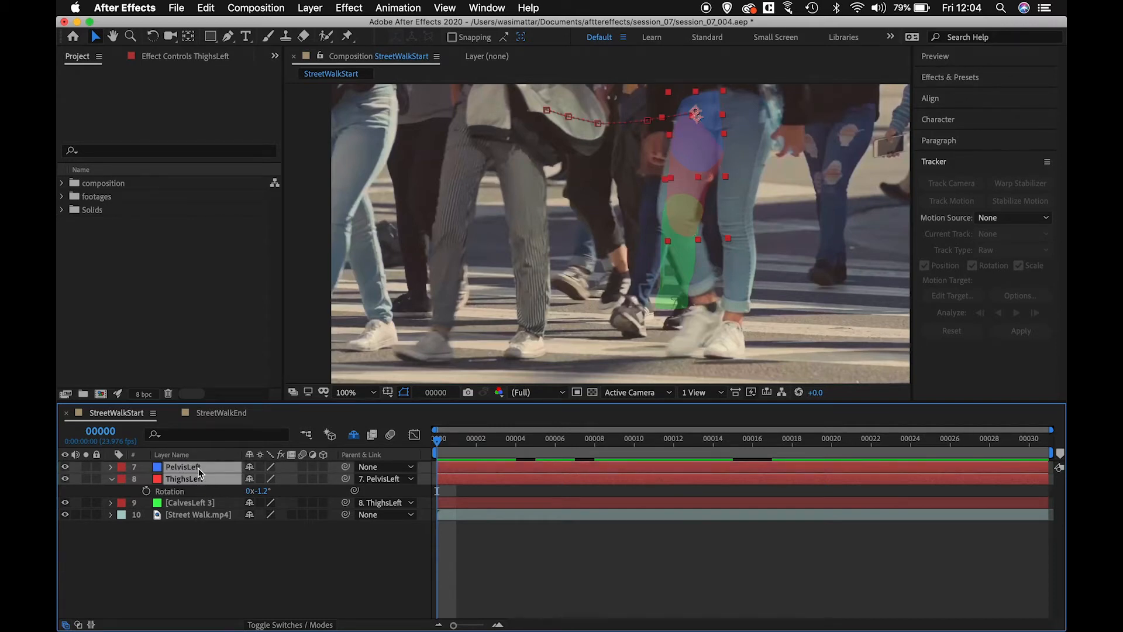
key("u")
left_click(231, 561)
left_click(197, 504)
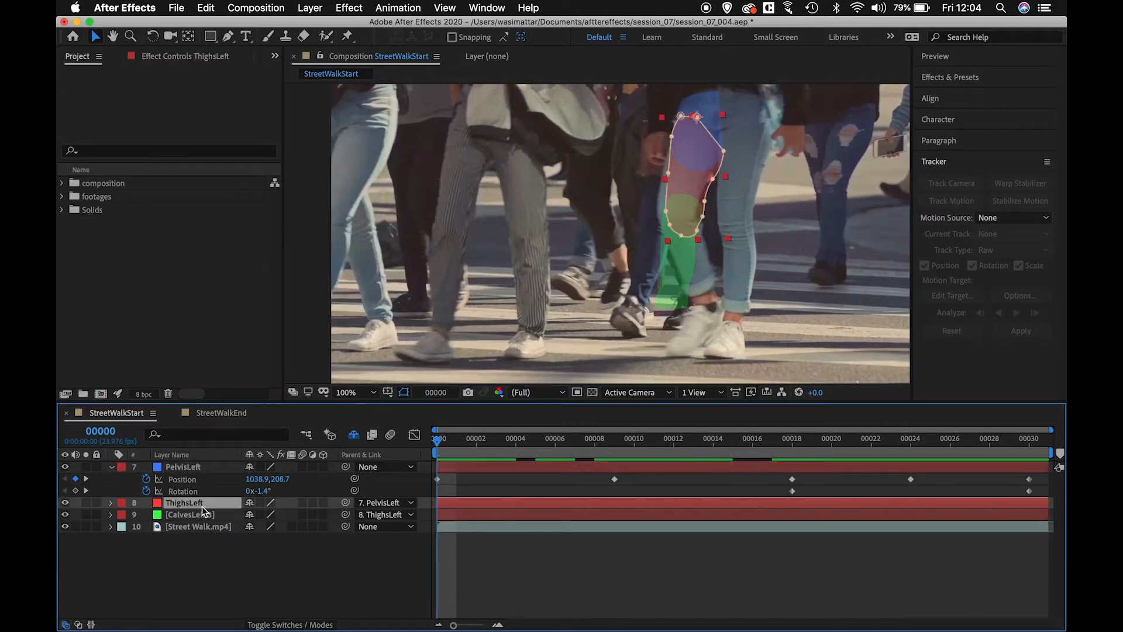
key("r")
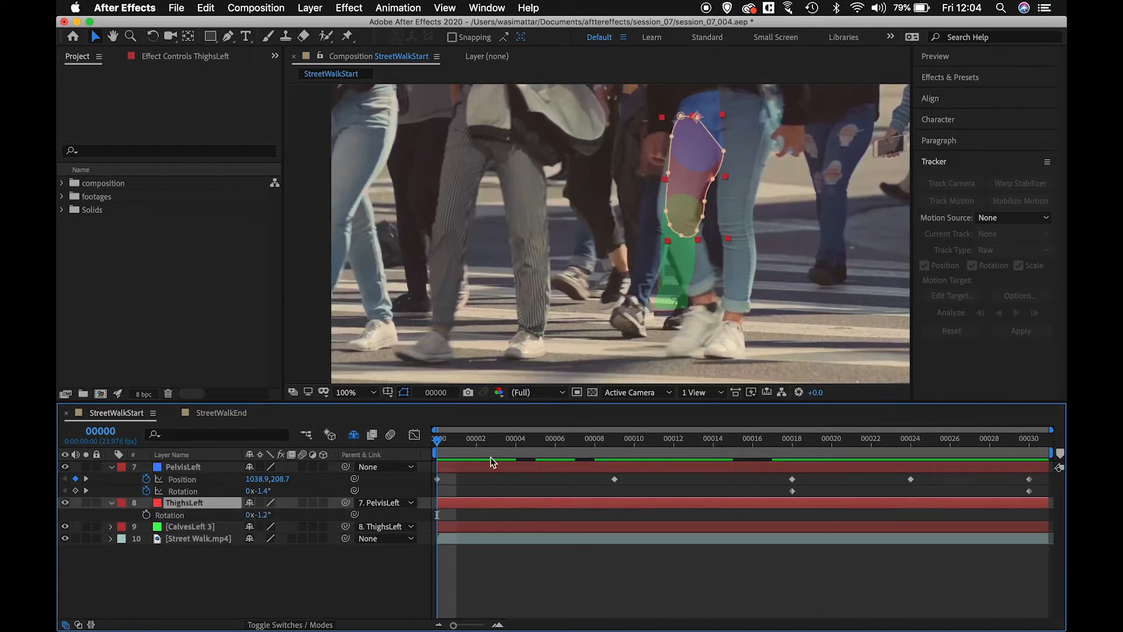
left_click(793, 439)
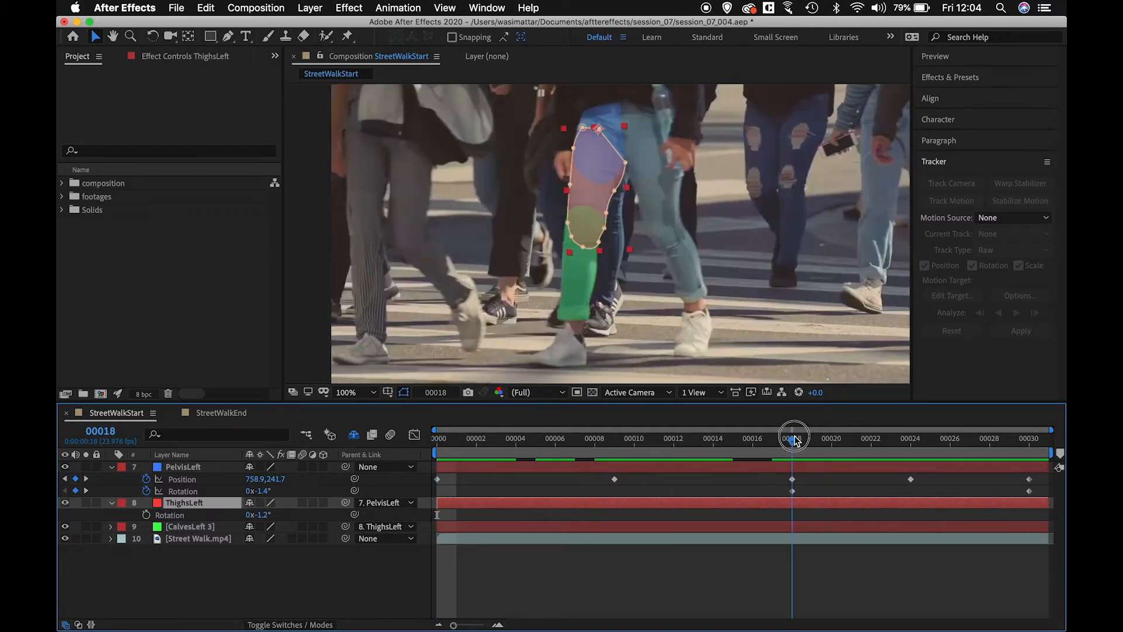
left_click(146, 515)
Step: Set the ThighsLeft rotation to -2.2° at frame 24 and add a matching Rotation keyframe at frame 30
left_click_drag(799, 445, 911, 446)
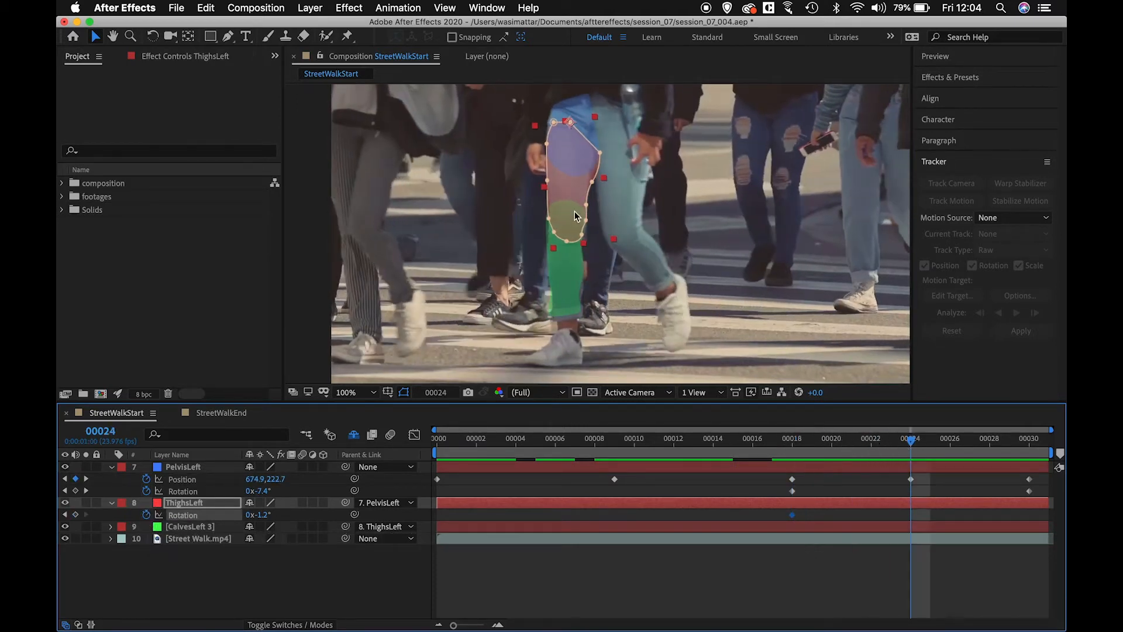
left_click_drag(266, 519, 263, 516)
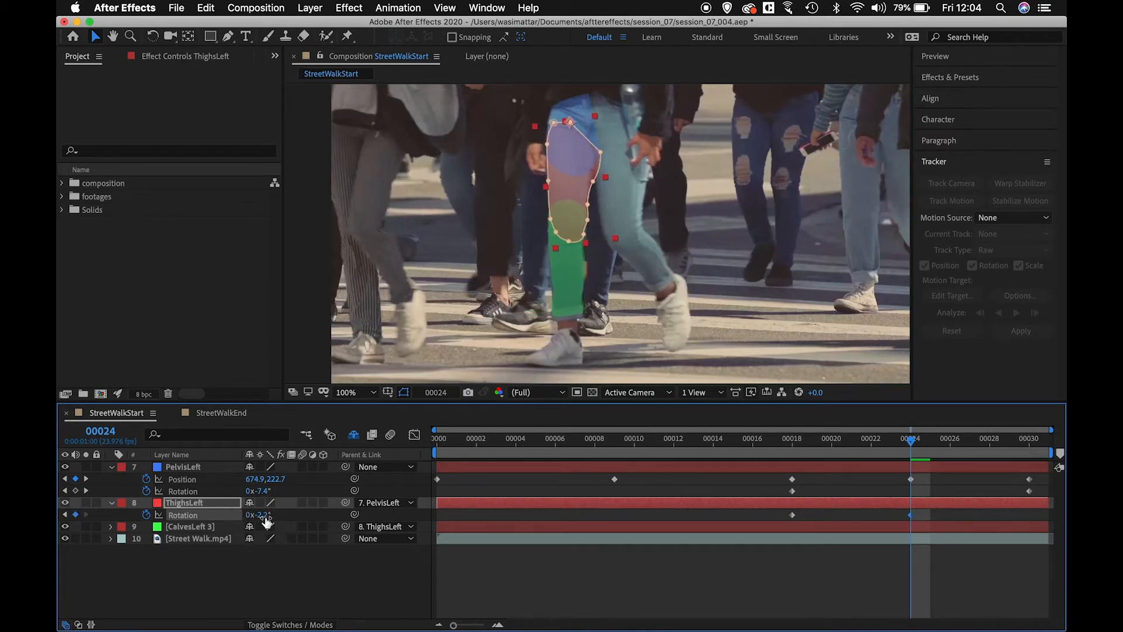
left_click_drag(916, 447, 1035, 453)
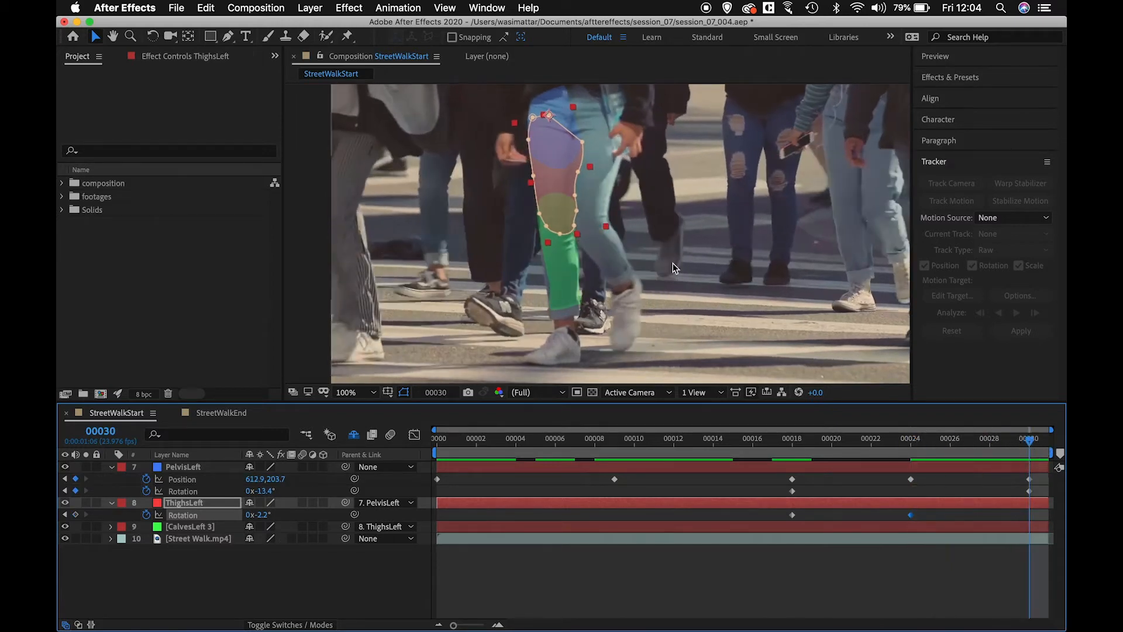
left_click(75, 514)
Step: Keyframe the ThighsLeft rotation at 3.8° on frame 0 and 0.3° on frame 9
left_click_drag(1029, 448, 325, 416)
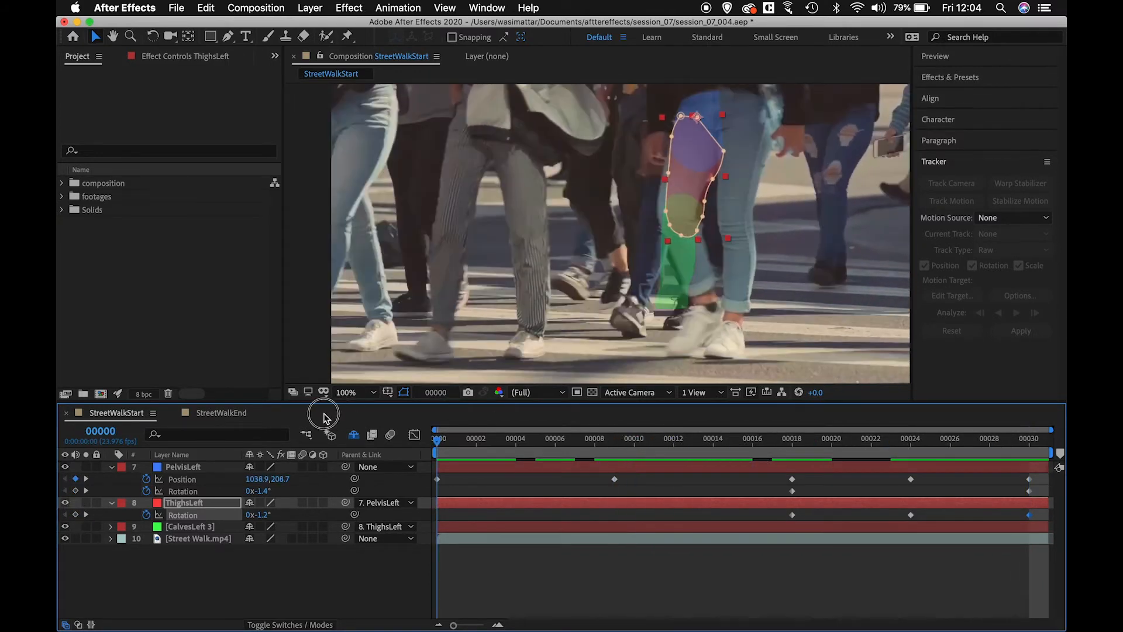
left_click_drag(265, 518, 268, 515)
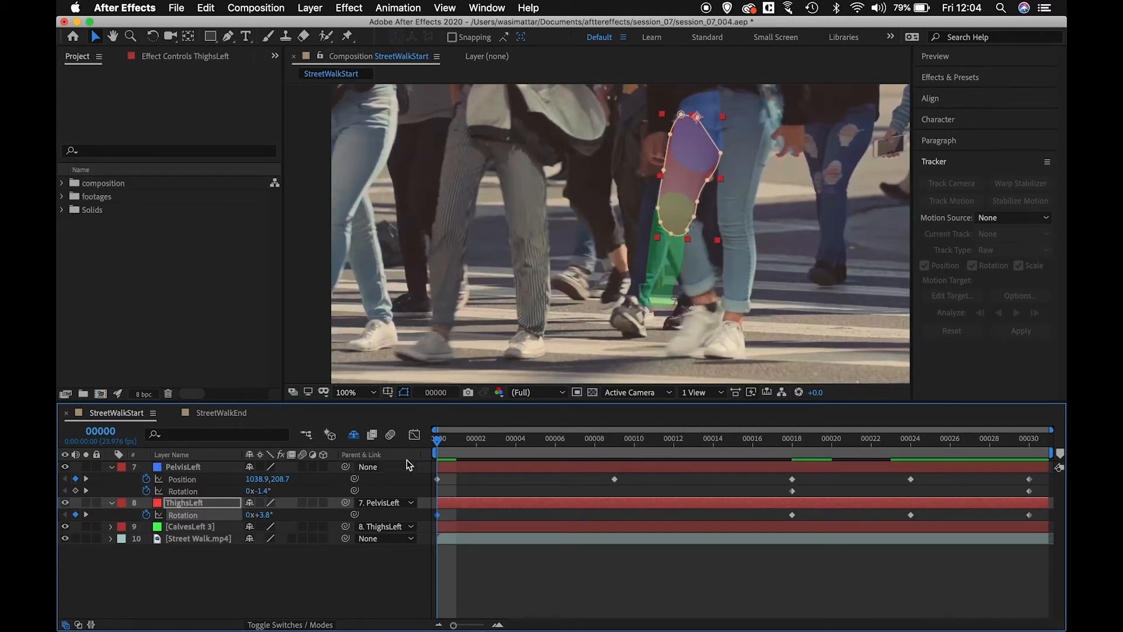
left_click_drag(440, 446, 611, 457)
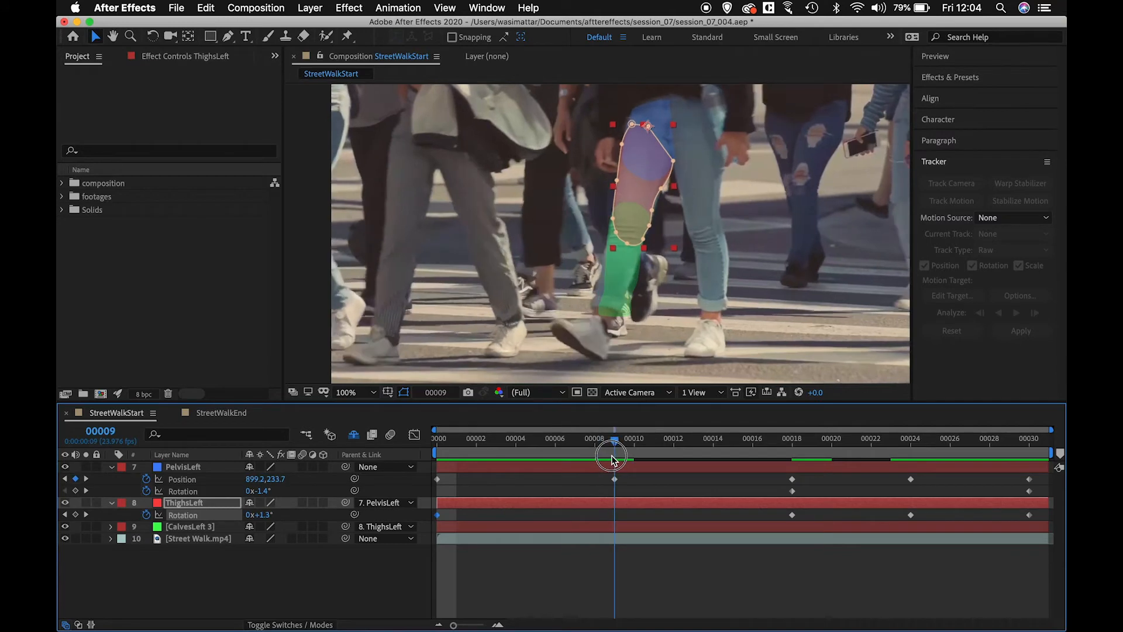
left_click(75, 515)
left_click_drag(261, 515, 264, 517)
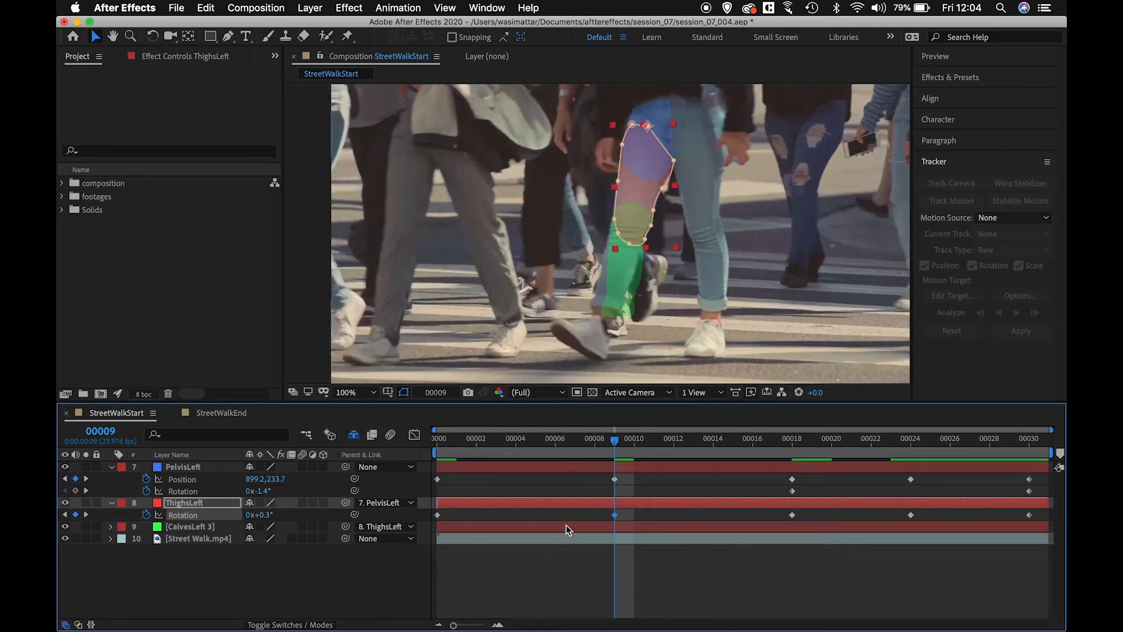
Step: Adjust the ThighsLeft rotation to follow the leg at frame 5, and set it to -1.5° at frame 14
left_click(613, 443)
mouse_move(547, 448)
left_mouse_down()
mouse_move(434, 447)
mouse_move(535, 465)
left_mouse_up()
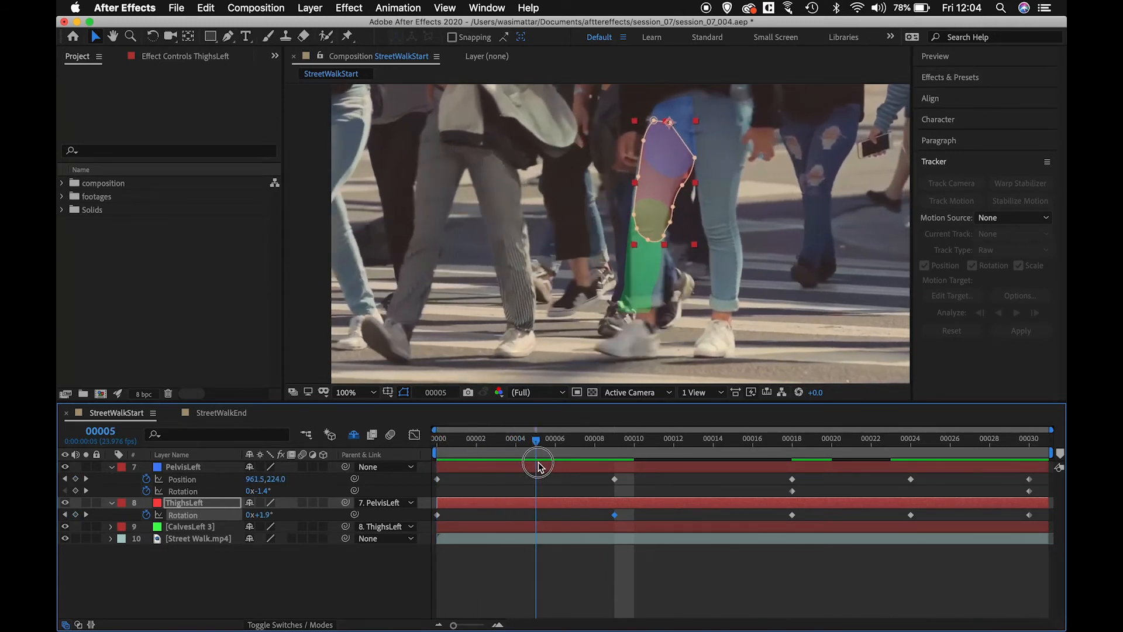
key("period")
scroll(664, 202, "up", 3)
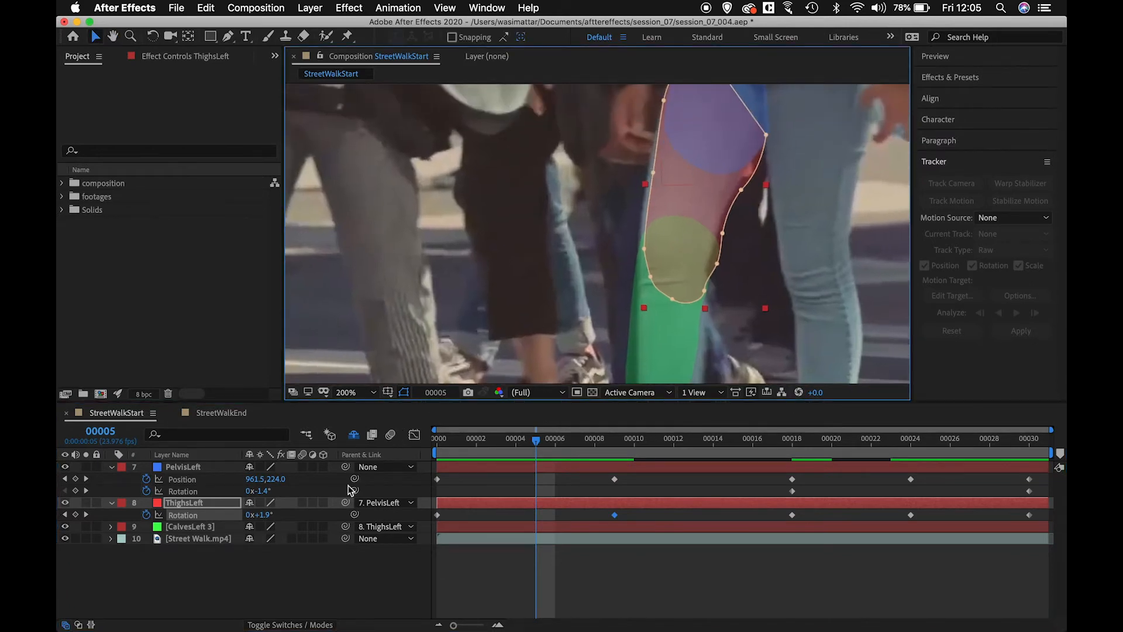
left_click_drag(270, 515, 272, 514)
left_click_drag(535, 452, 714, 461)
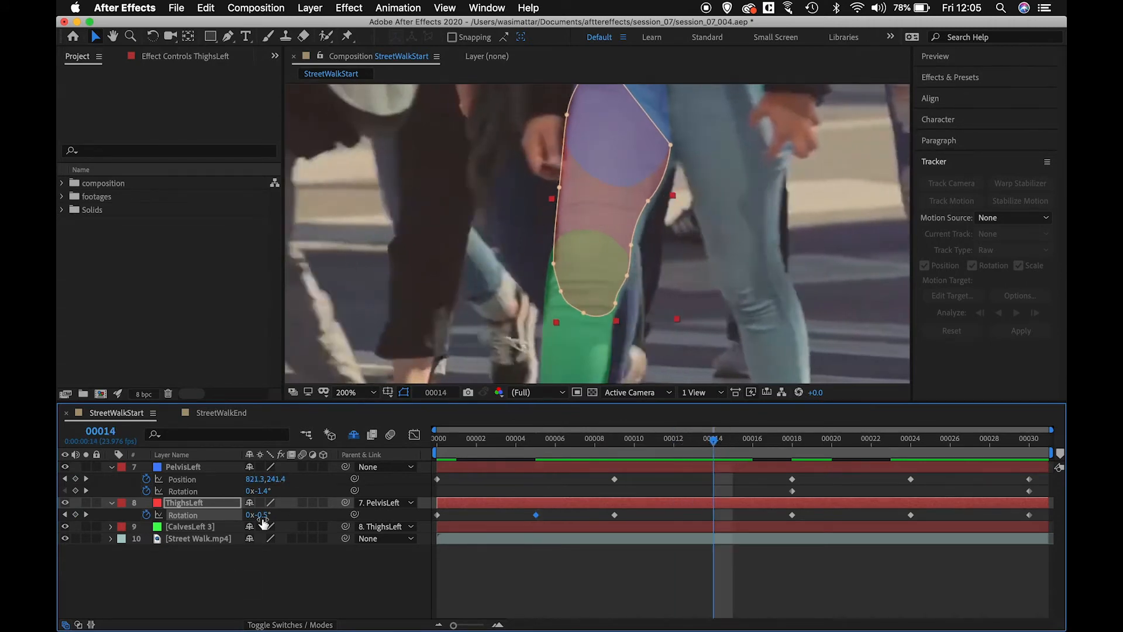
left_click_drag(264, 516, 267, 516)
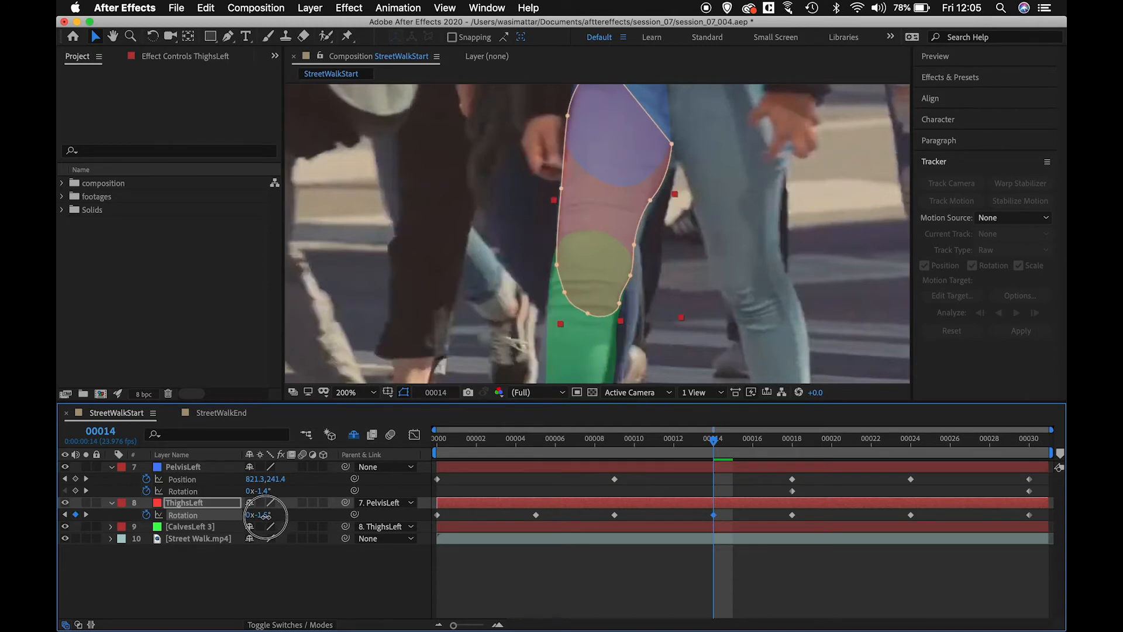
left_click(713, 441)
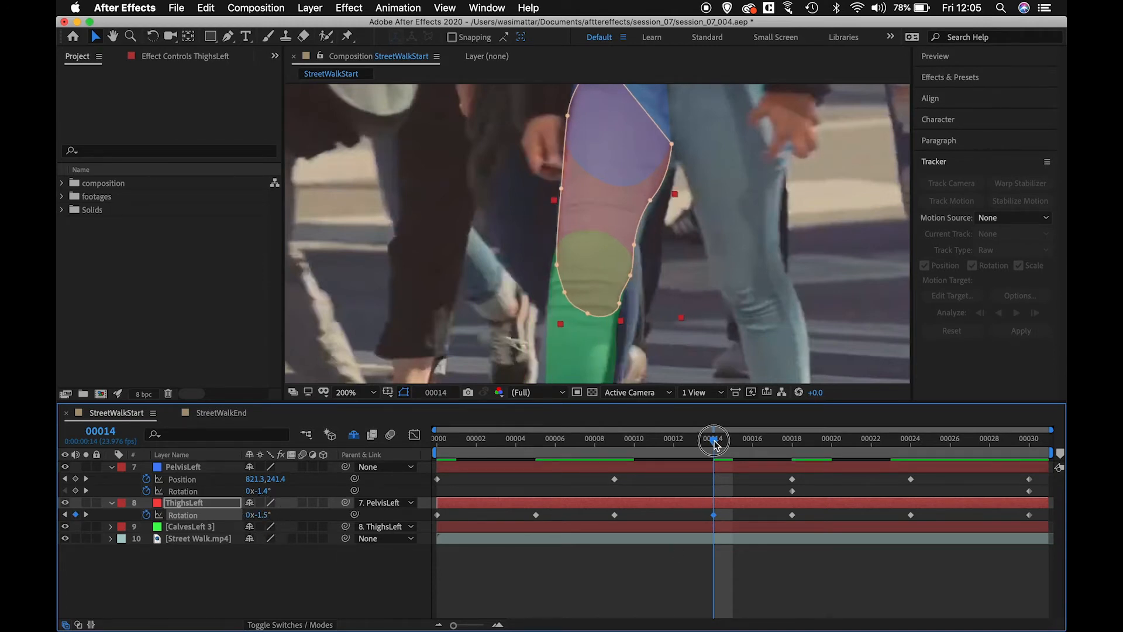
Step: Check how well the ThighsLeft mask fits the walker's thigh at frame 21
left_click_drag(714, 445, 852, 458)
key("h")
left_click_drag(632, 231, 711, 251)
left_click_drag(264, 521, 265, 519)
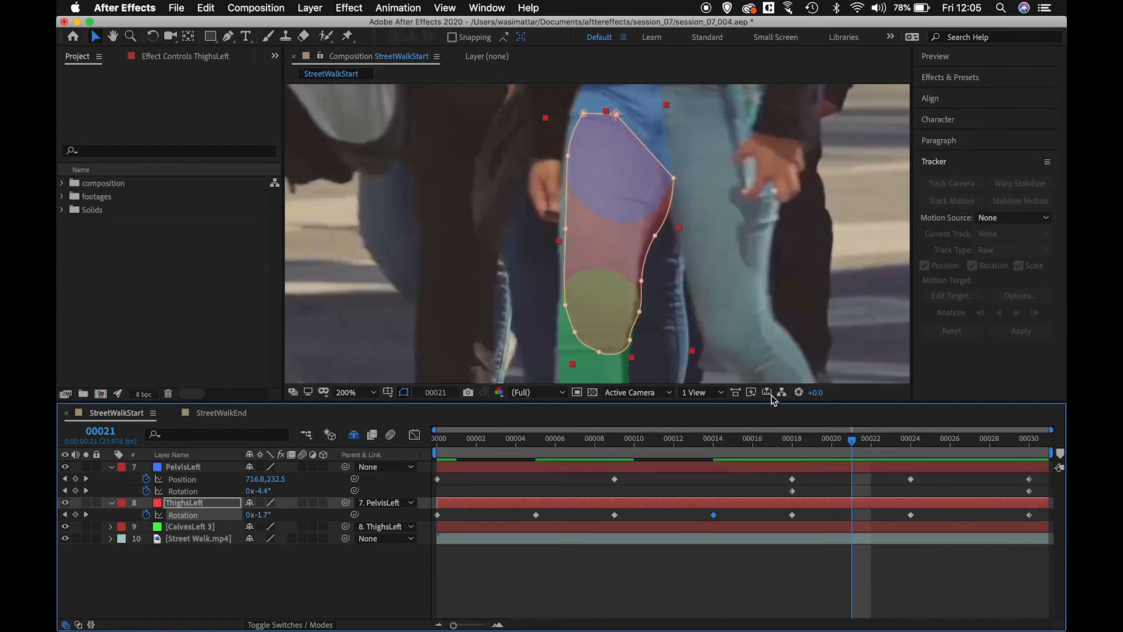
Step: Bring the lower leg into view and set a Rotation keyframe on the CalvesLeft 3 layer at frame 18
left_click_drag(858, 448, 400, 475)
key("space")
left_click_drag(826, 263, 647, 96)
left_click_drag(622, 243, 606, 261)
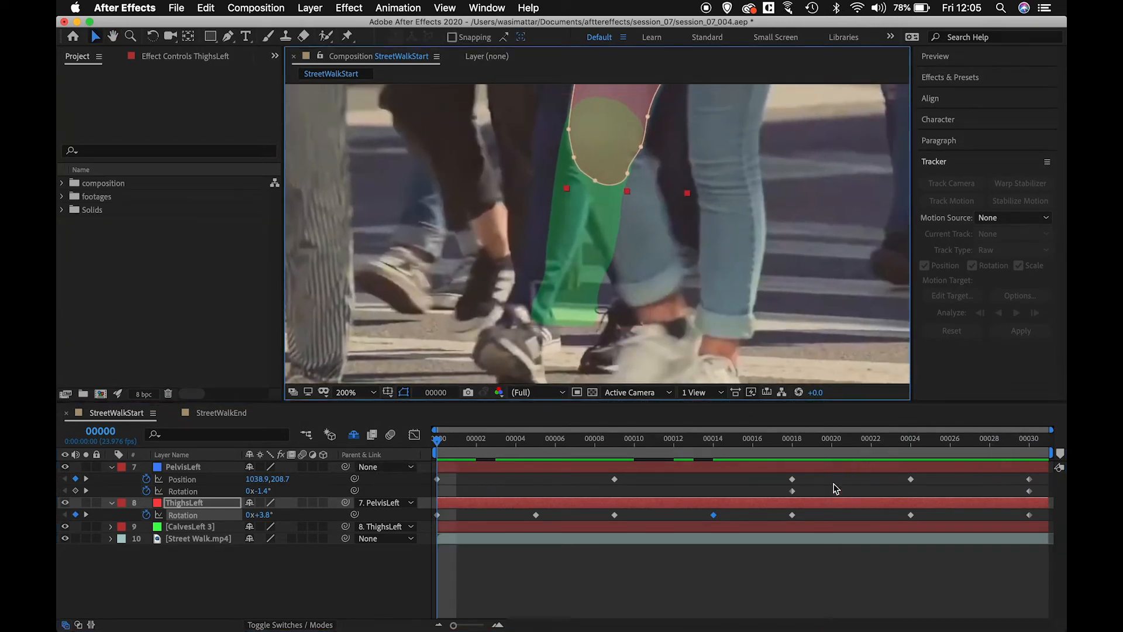
left_click(780, 440)
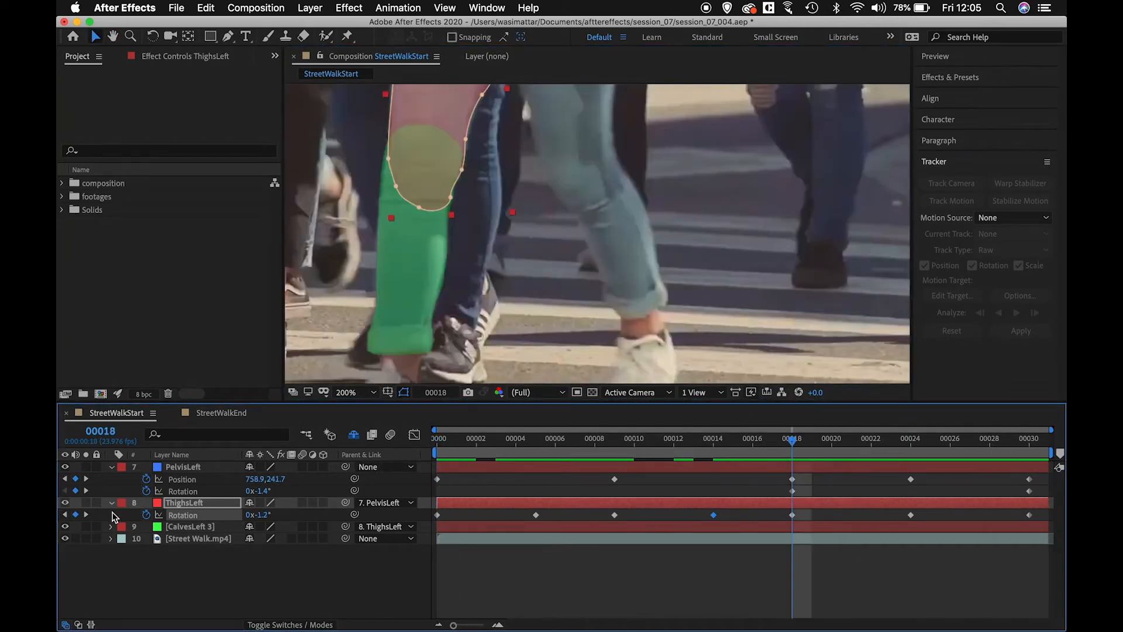
left_click(111, 504)
left_click(186, 516)
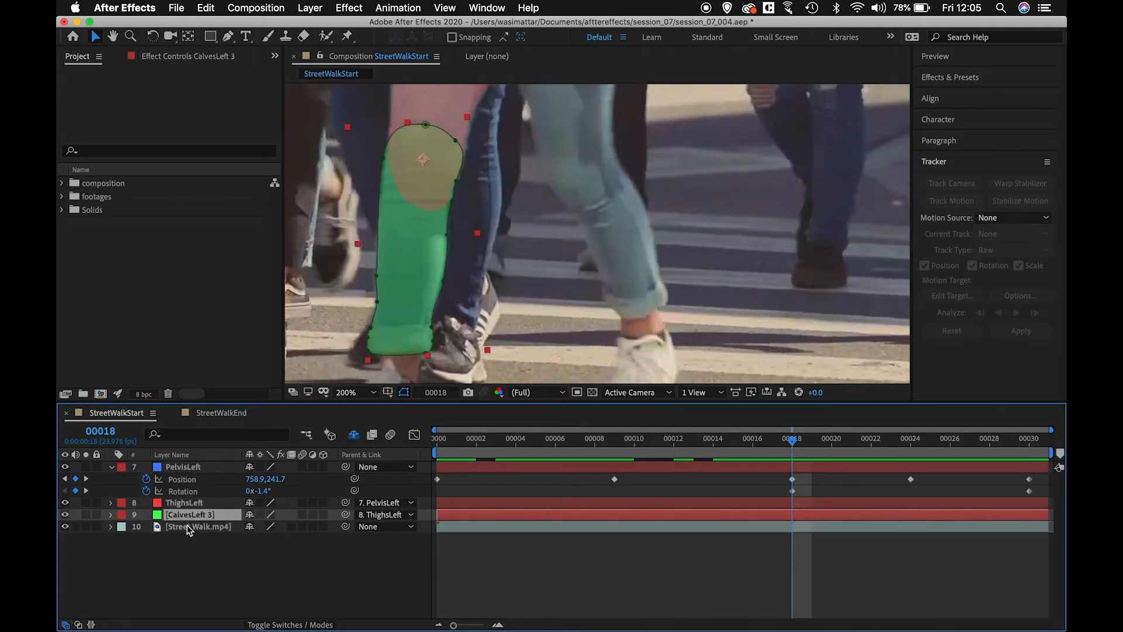
key("r")
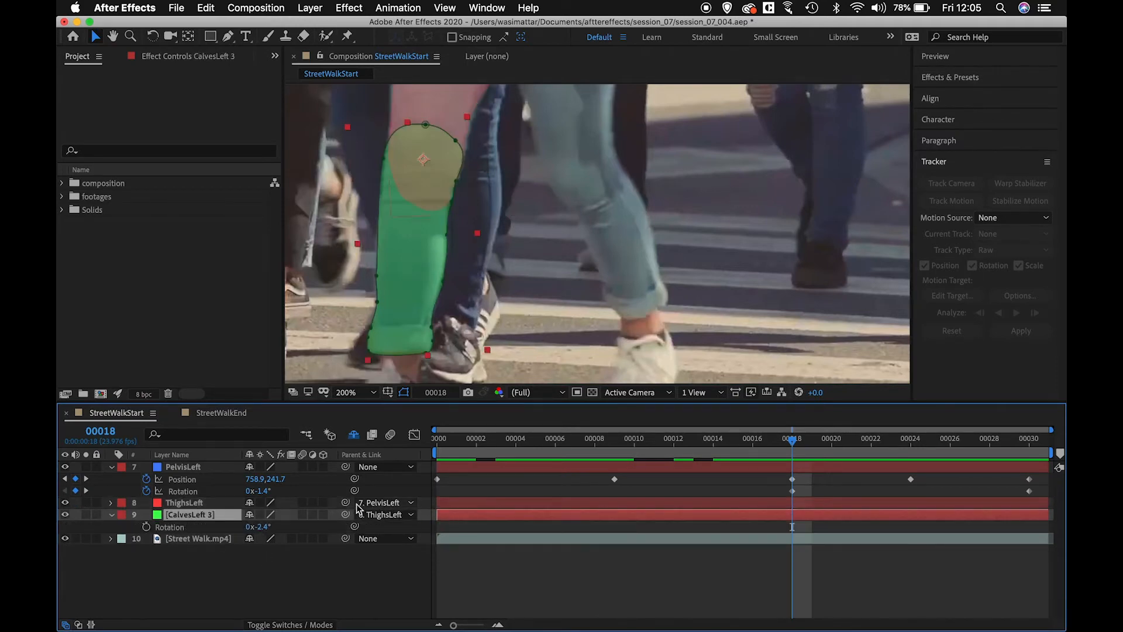
left_click(146, 527)
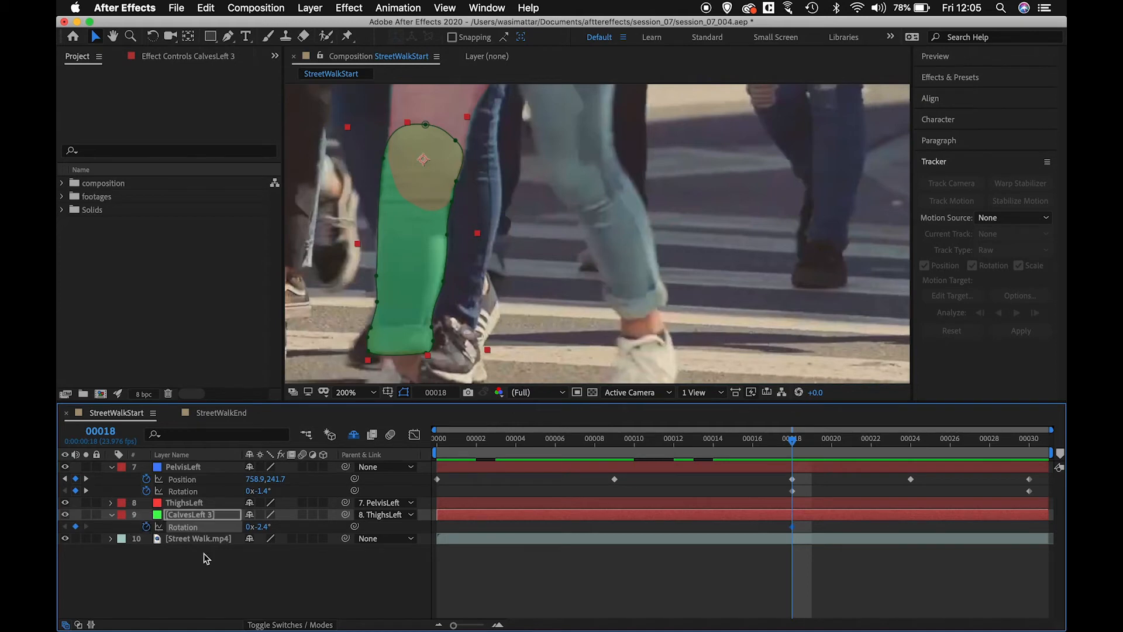
Step: Keyframe the CalvesLeft 3 rotation at -2.4° on frame 24 and -3.4° on frame 30
left_click_drag(810, 445, 907, 452)
key("space")
left_click_drag(707, 222, 758, 226)
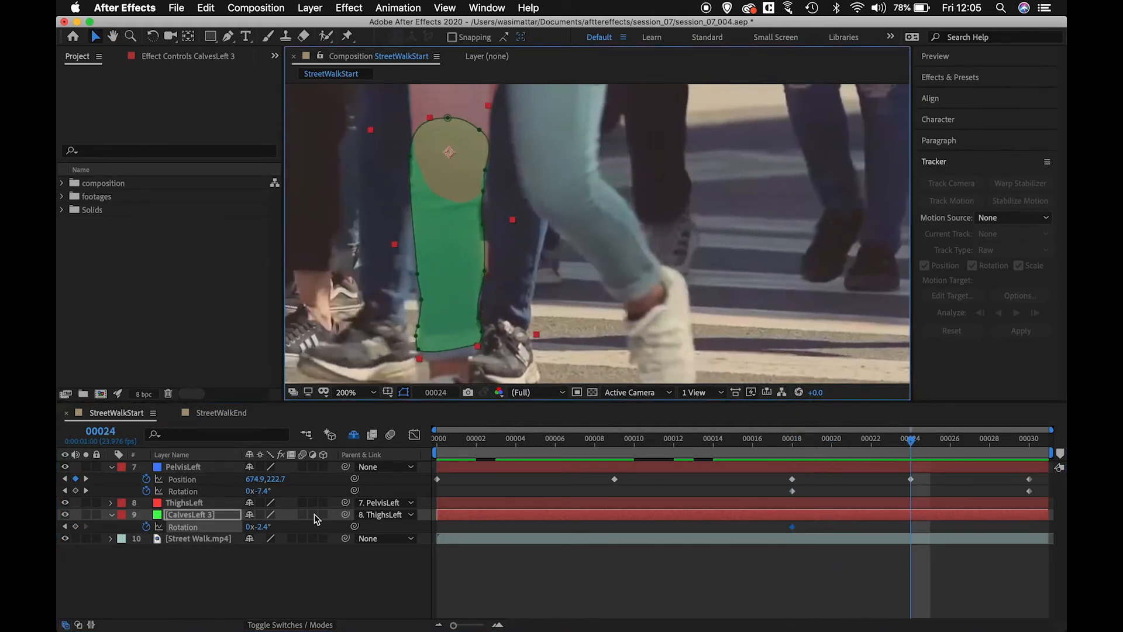
left_click_drag(261, 531, 261, 530)
left_click_drag(927, 443, 1043, 453)
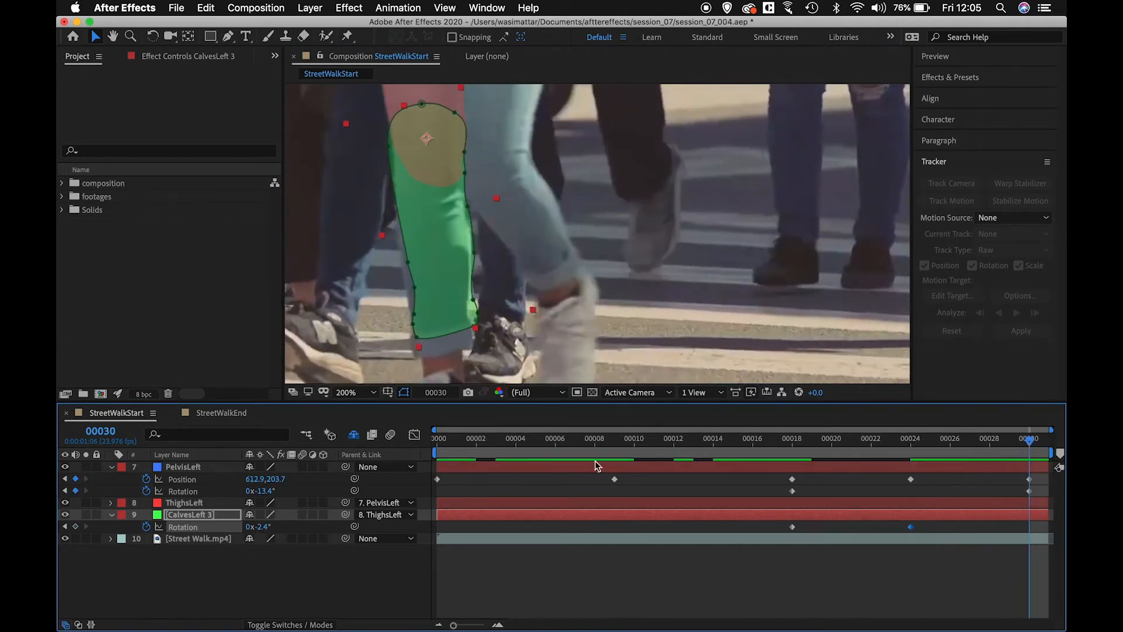
left_click_drag(264, 529, 263, 527)
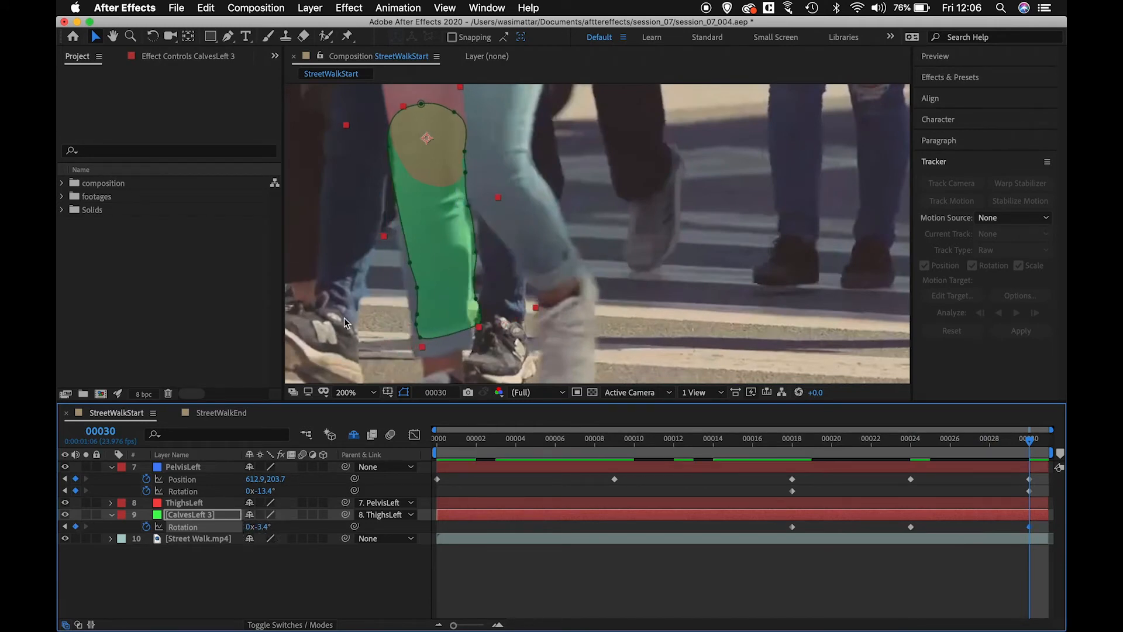
Step: Keyframe the CalvesLeft 3 rotation at 5.6° on frame 9 and -32.4° on frame 0
left_click_drag(1018, 446, 614, 427)
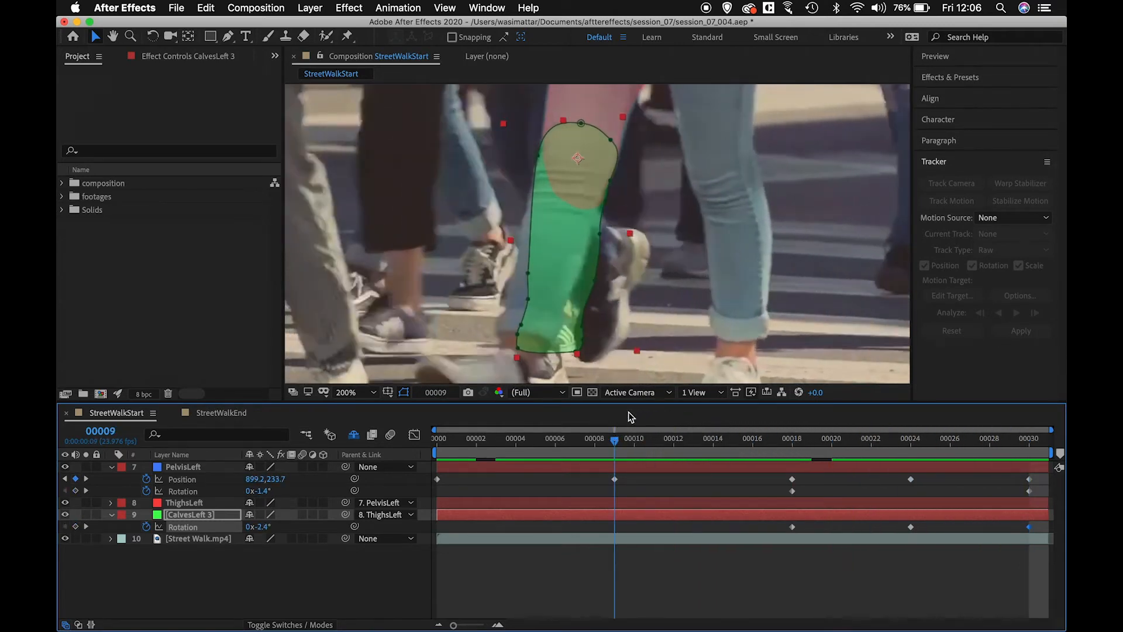
mouse_move(261, 530)
left_mouse_down()
mouse_move(251, 531)
mouse_move(270, 526)
left_mouse_up()
left_click_drag(601, 446, 425, 458)
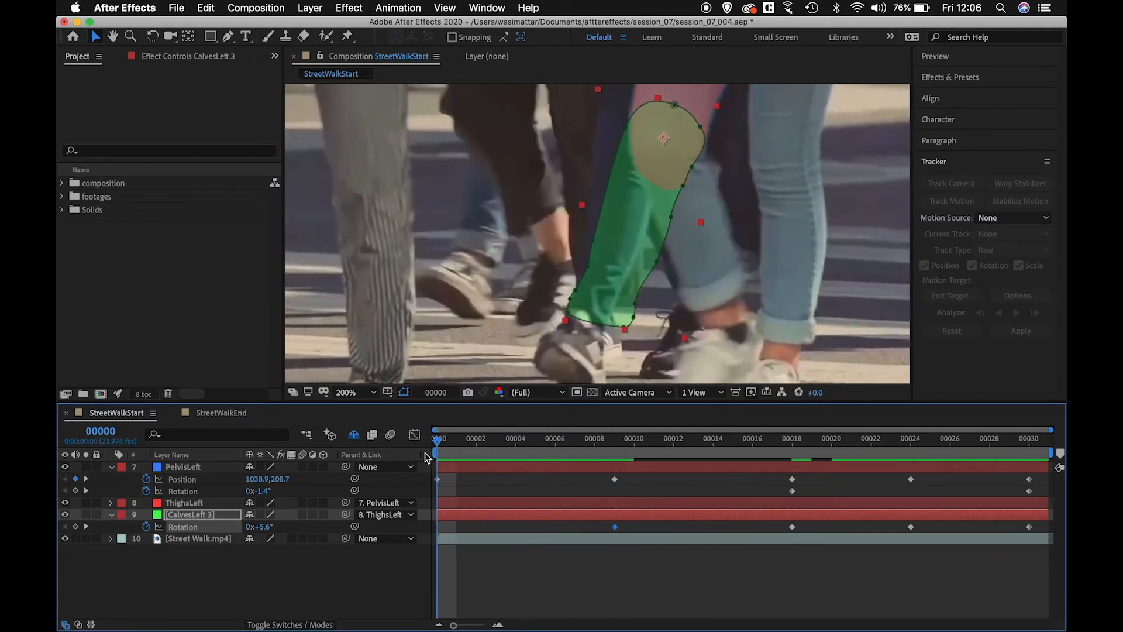
left_click_drag(262, 529, 240, 534)
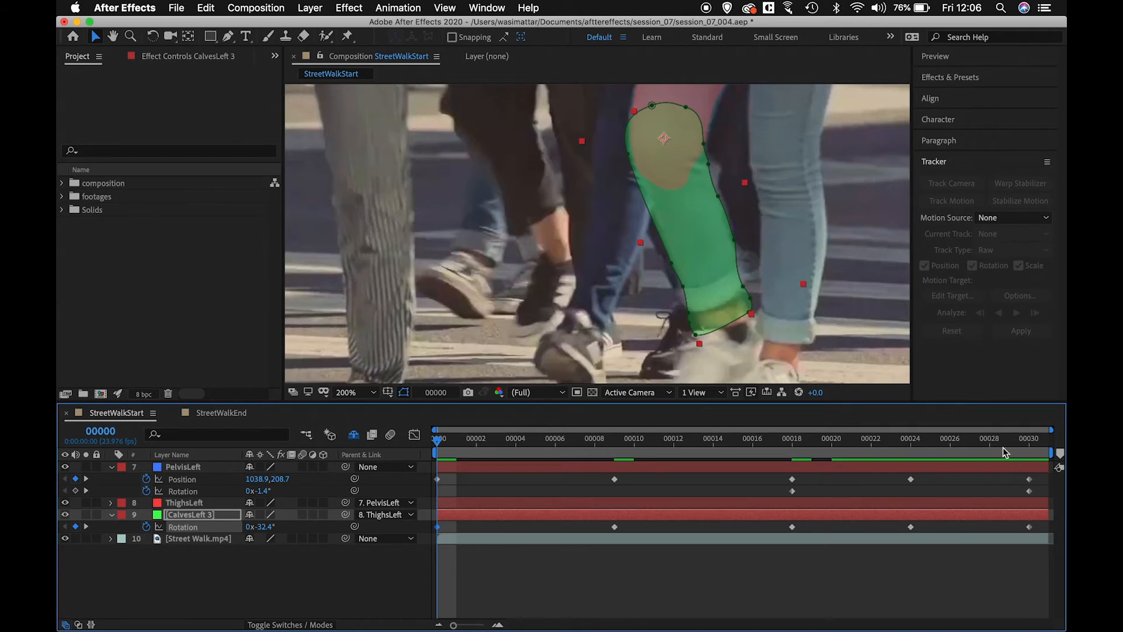
Step: Preview the whole leg animation from frame 0 with the full composition in view and no layer selected
key("space")
left_click_drag(833, 270, 758, 330)
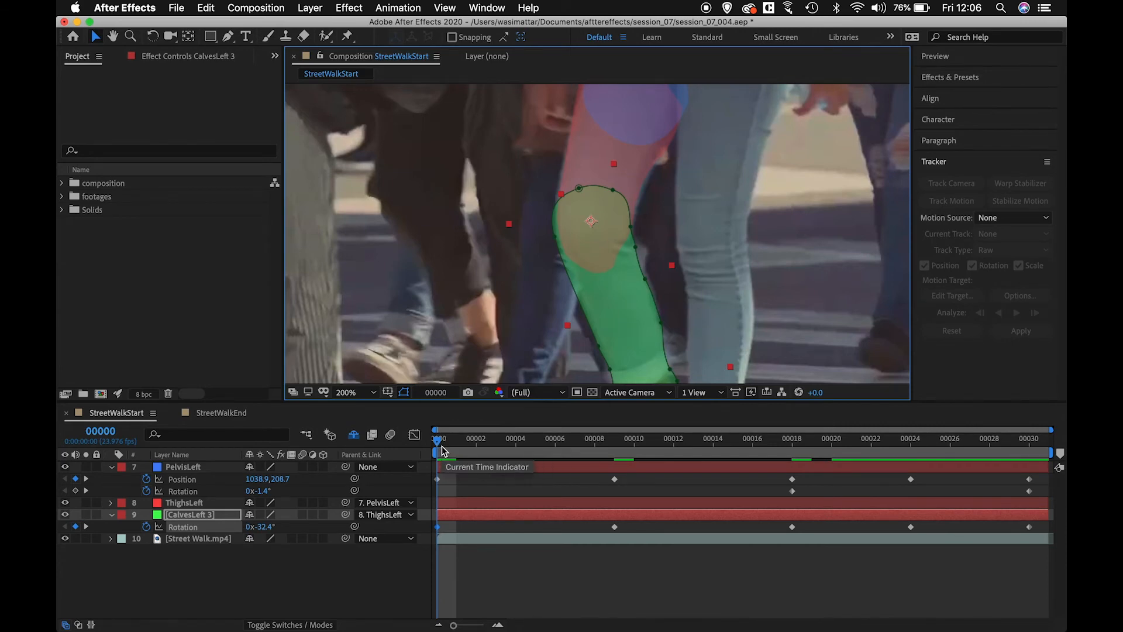
scroll(689, 250, "up", 3)
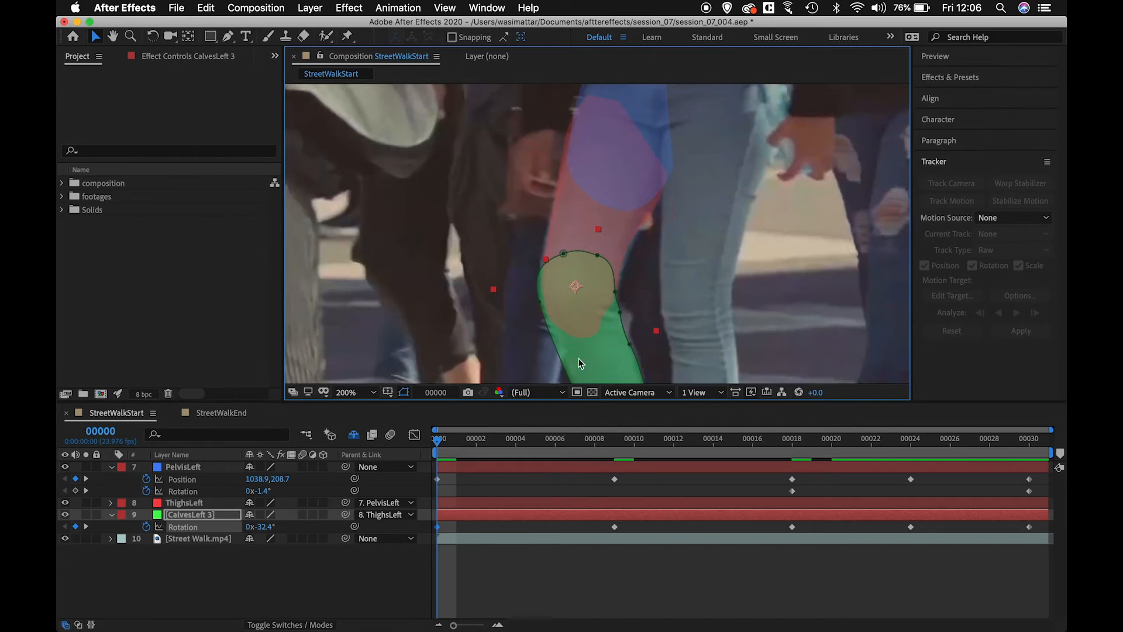
mouse_move(438, 442)
left_mouse_down()
mouse_move(487, 452)
mouse_move(421, 451)
left_mouse_up()
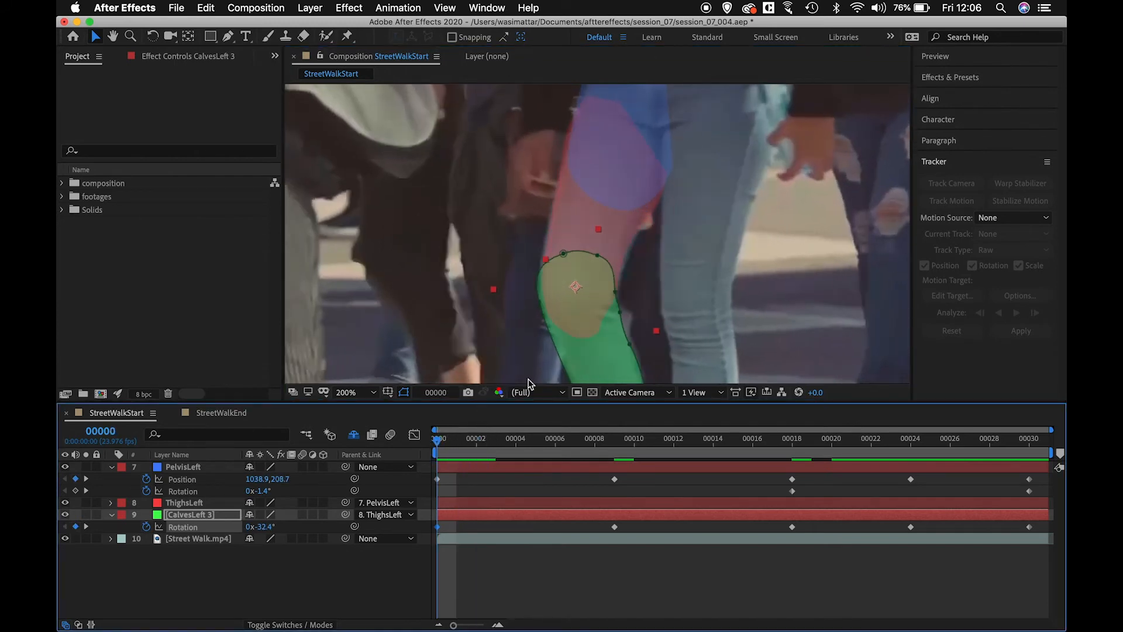
key("shift+slash")
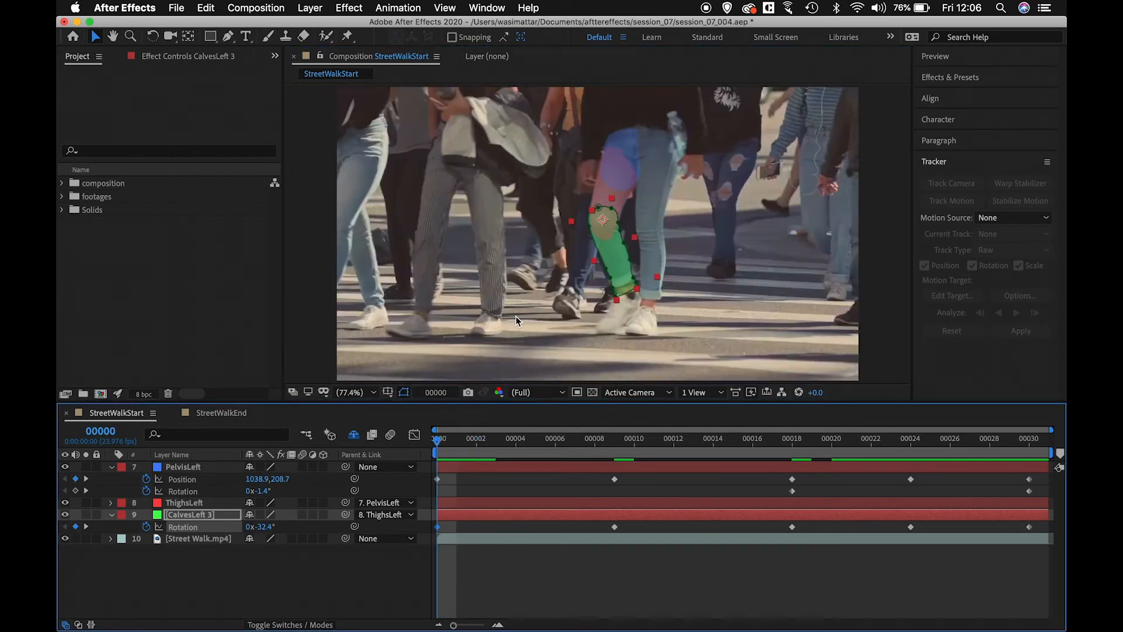
left_click(566, 569)
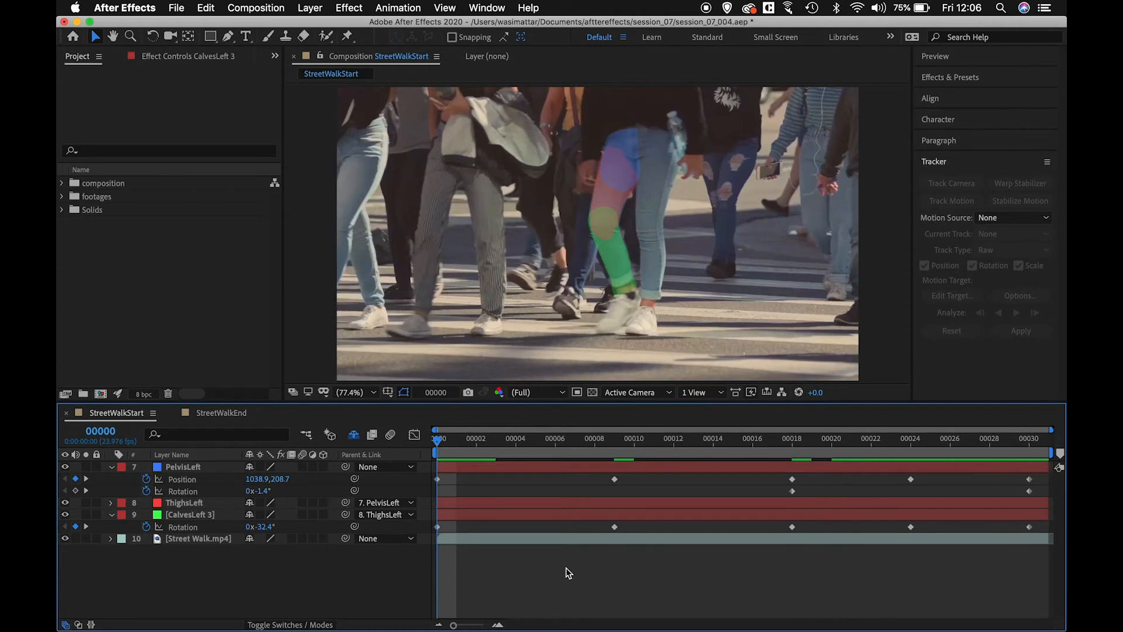
key("space")
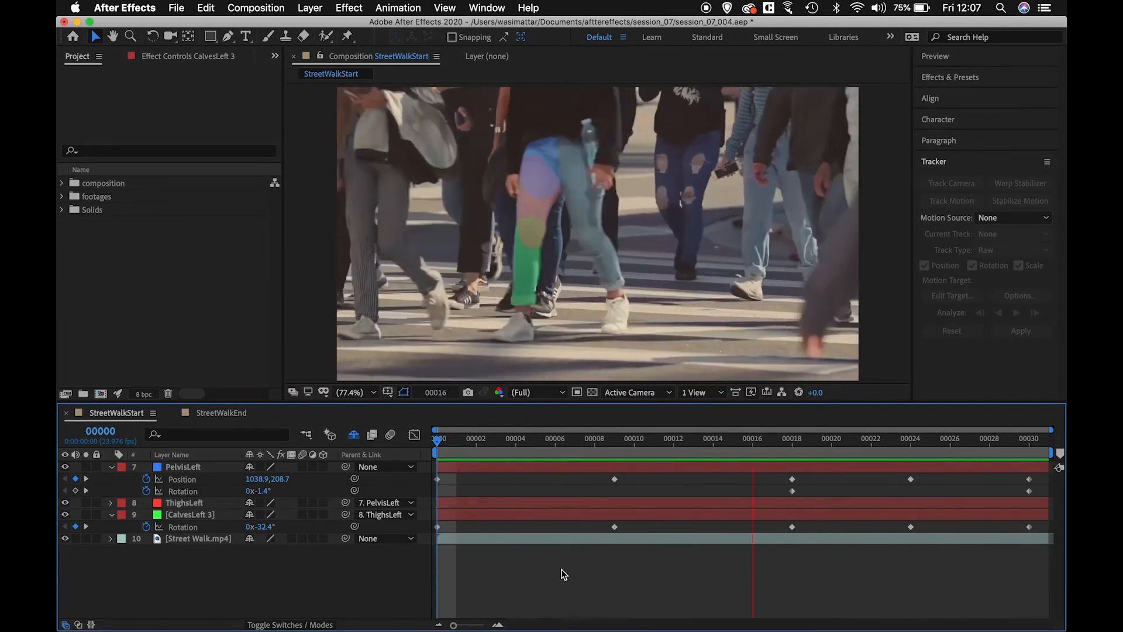
Step: Collapse CalvesLeft 3 and solo the ThighsLeft and Street Walk.mp4 layers at frame 3
left_click_drag(448, 446, 497, 427)
left_click(190, 514)
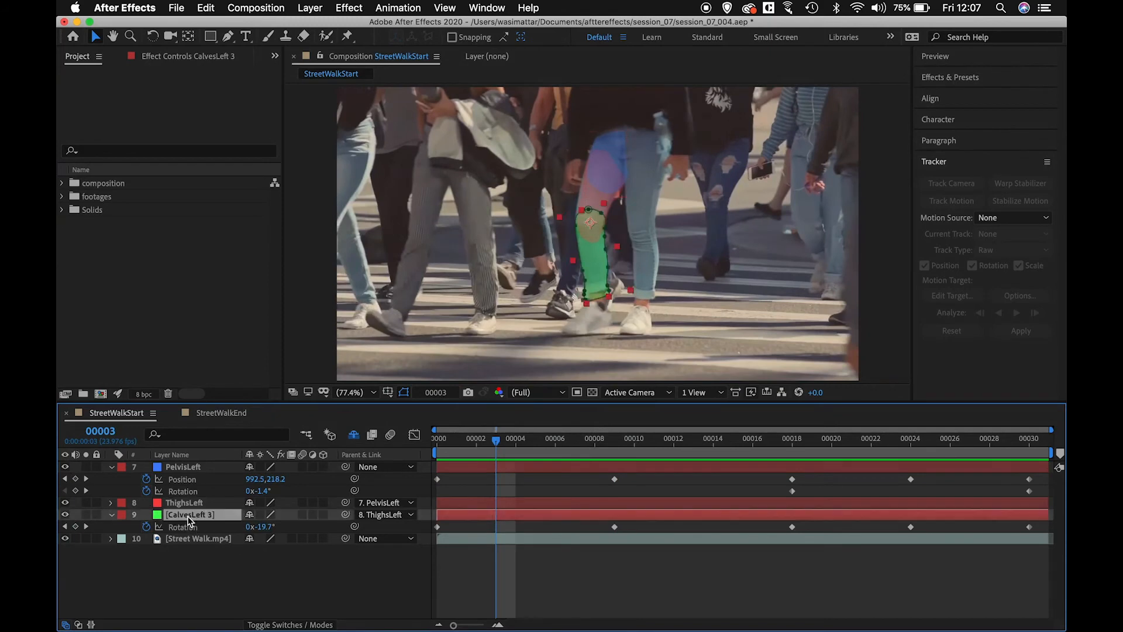
left_click(111, 514)
left_click(185, 504)
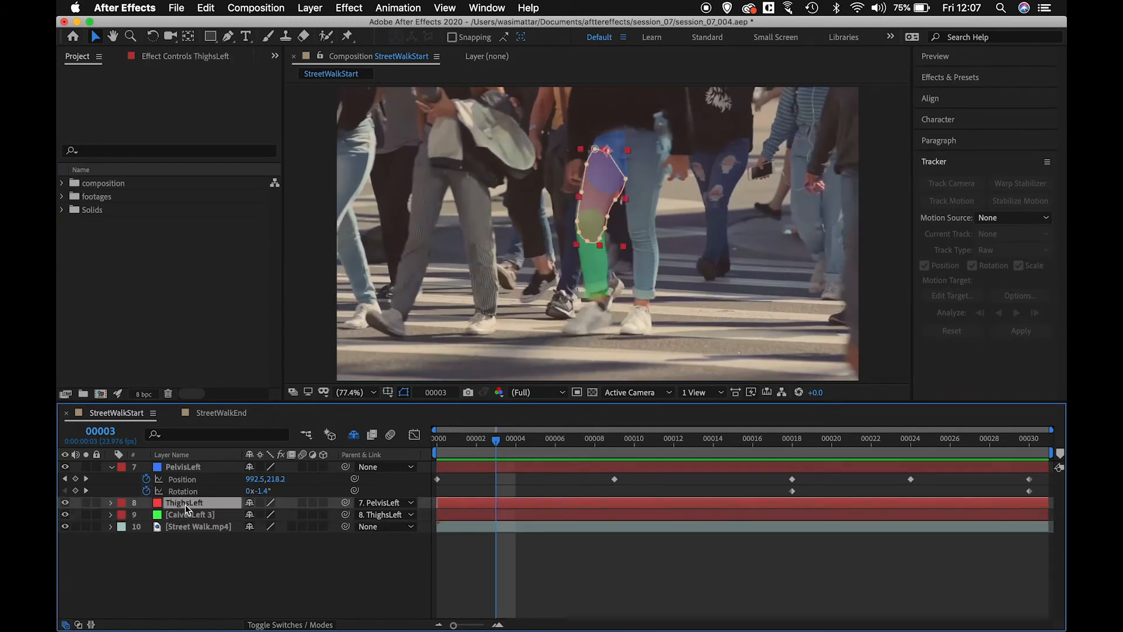
left_click(87, 504)
left_click(86, 527)
Step: Move the upper-left corner vertex of the ThighsLeft mask outward to the thigh's edge at frame 9
scroll(612, 238, "up", 3)
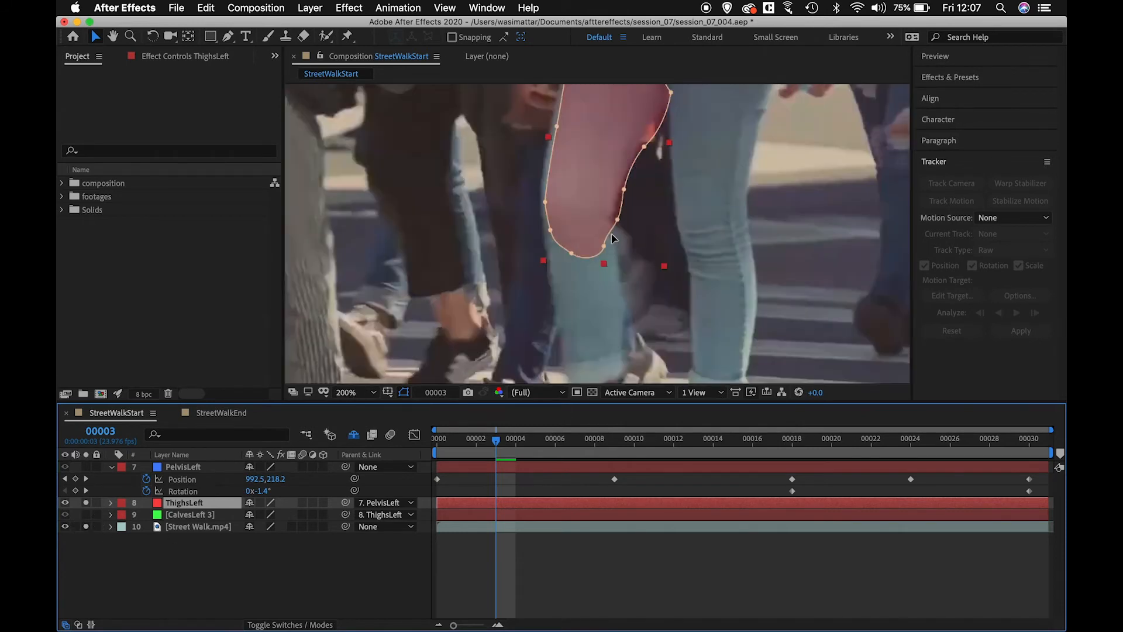
scroll(612, 237, "up", 3)
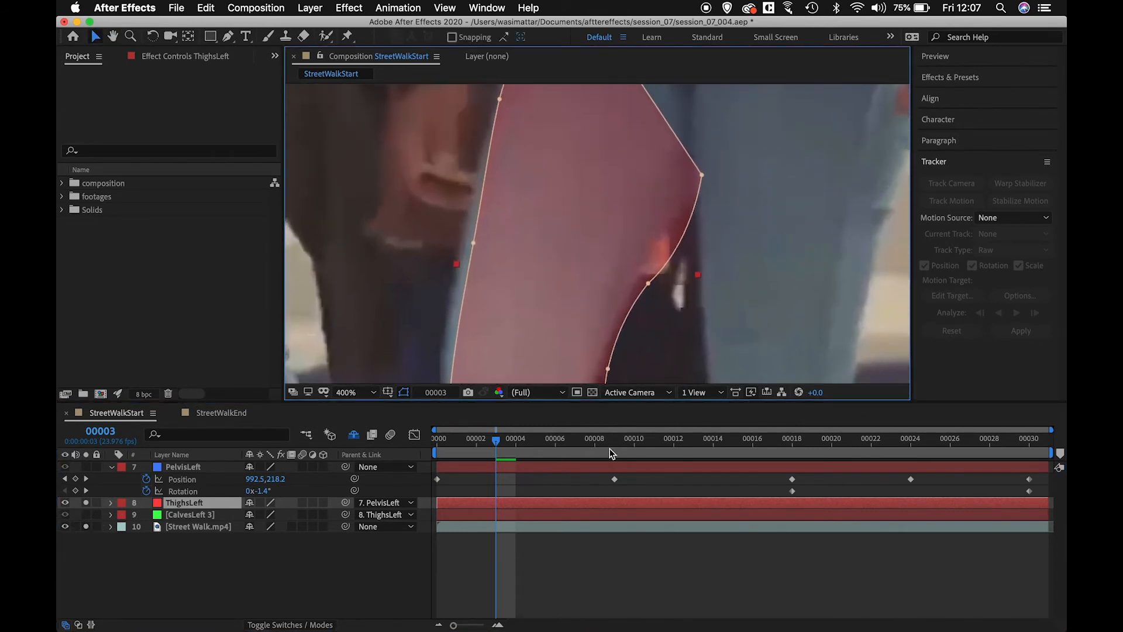
left_click_drag(616, 444, 792, 443)
scroll(629, 178, "left", 10)
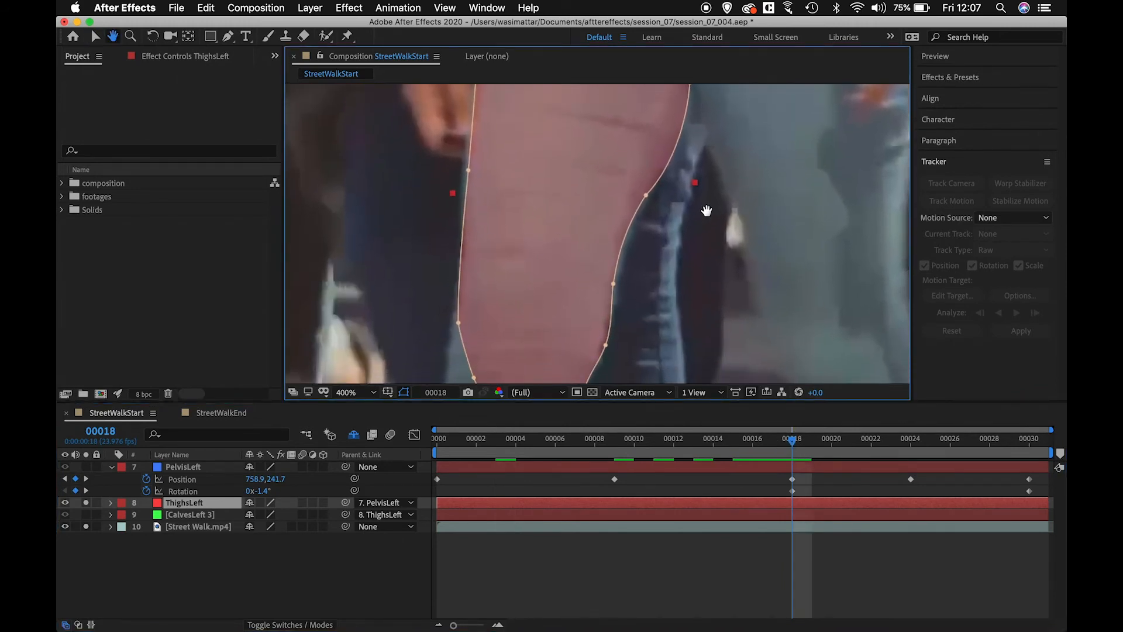
left_click(614, 443)
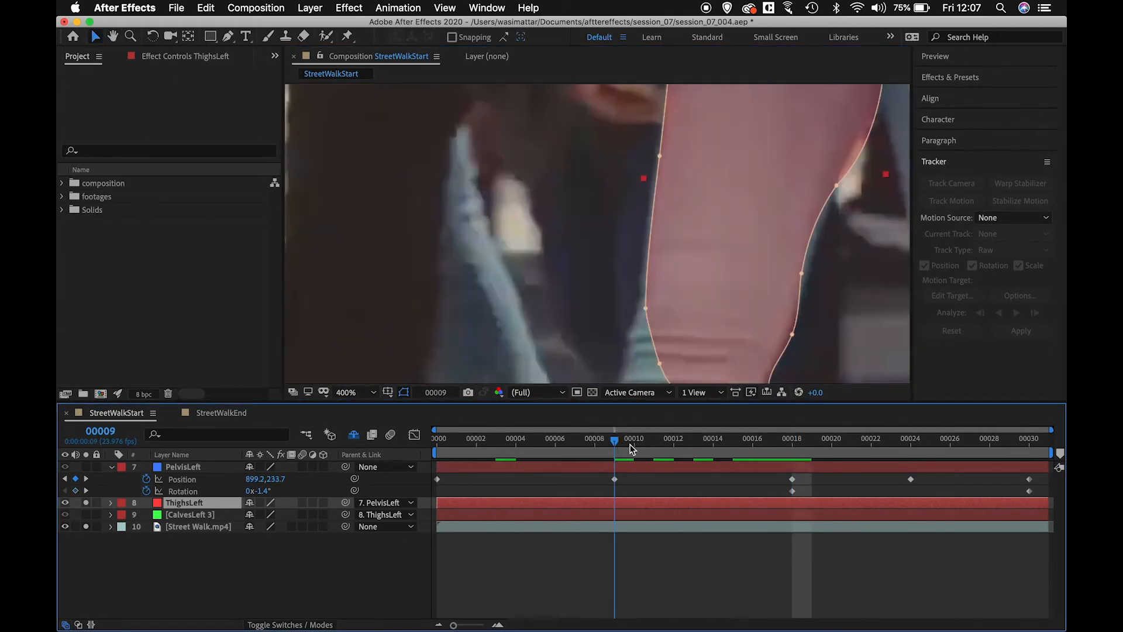
left_click_drag(670, 259, 559, 349)
left_click_drag(626, 231, 542, 280)
left_click_drag(642, 191, 618, 216)
left_click_drag(528, 202, 531, 217)
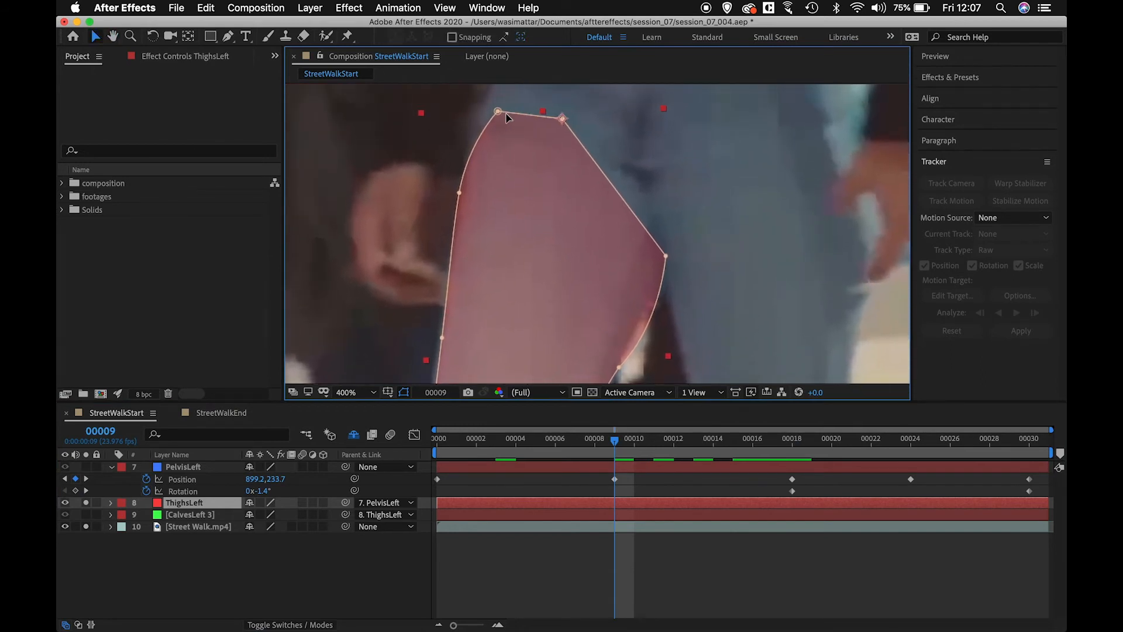
left_click(485, 110)
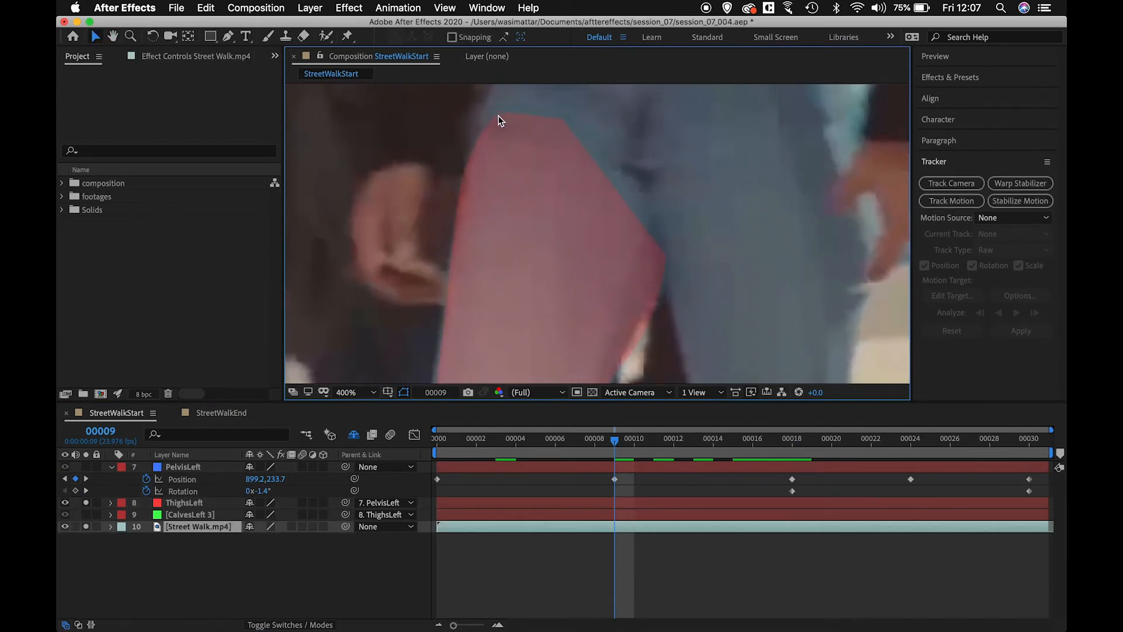
left_click(216, 502)
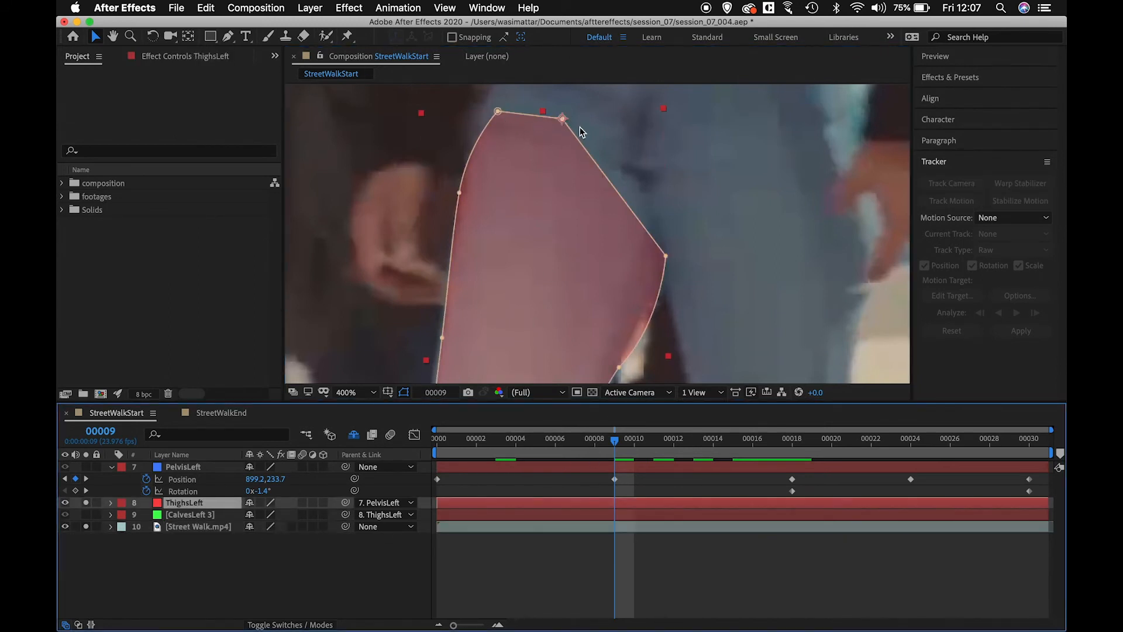
left_click(497, 111)
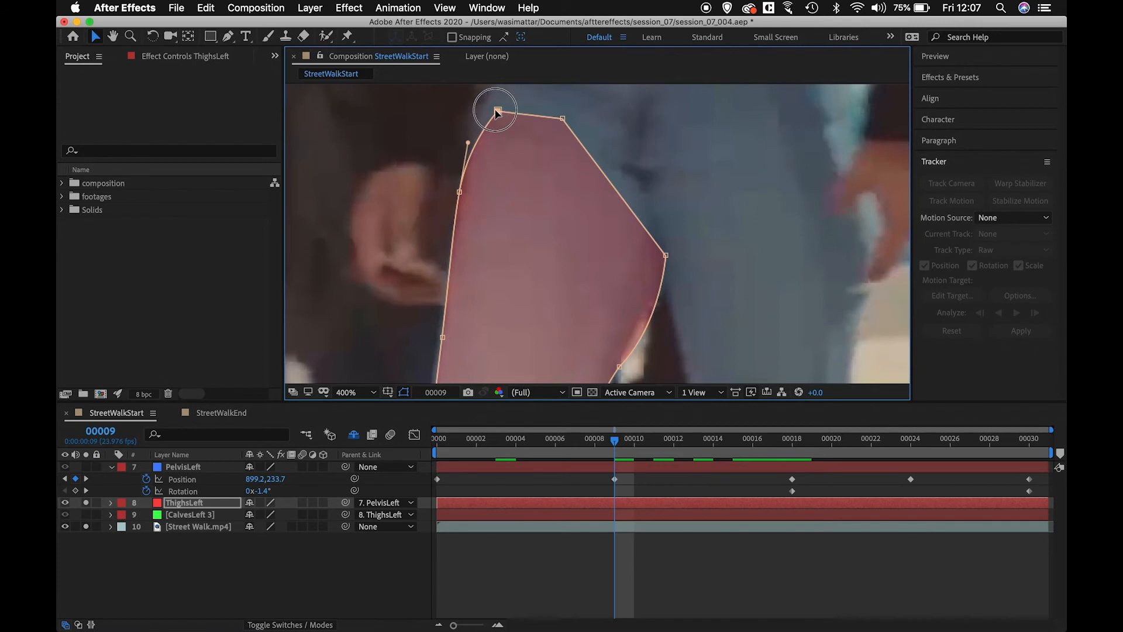
left_click_drag(496, 110, 484, 107)
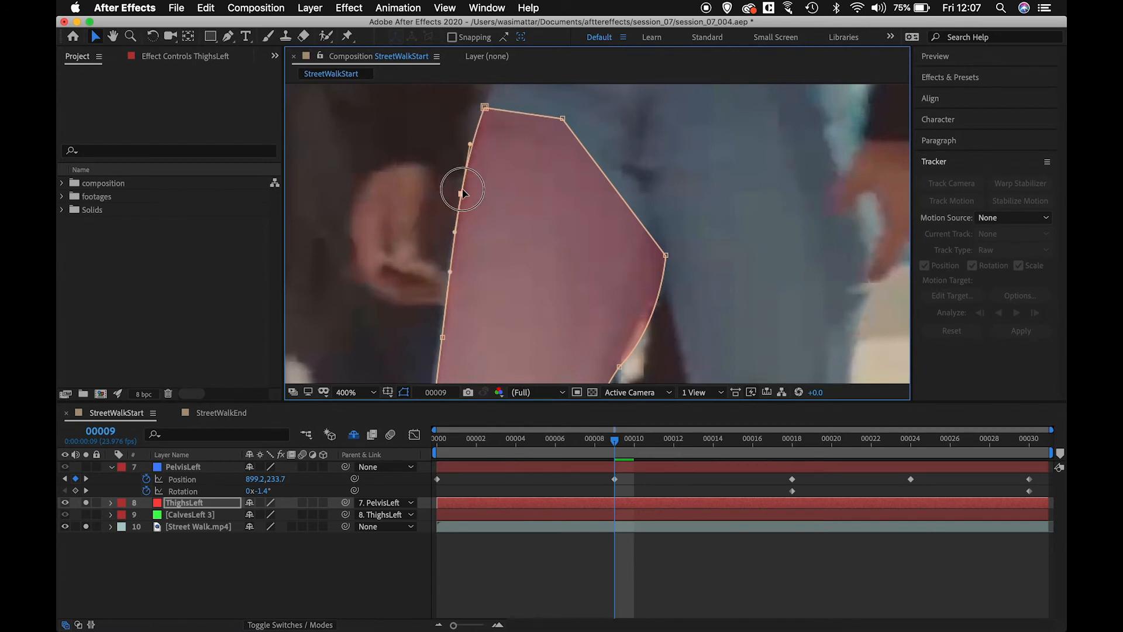
Step: Shift the two lower vertices on the ThighsLeft mask's left side slightly outward to match the leg's edge at frame 9
scroll(567, 293, "down", 5)
scroll(488, 258, "up", 3)
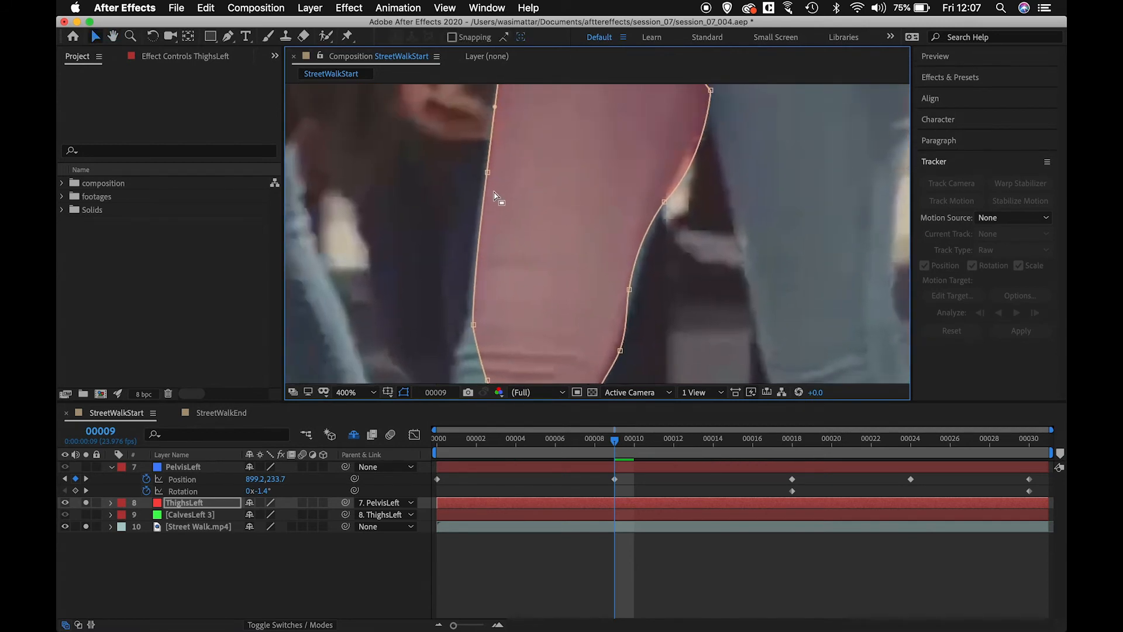
left_click(484, 171)
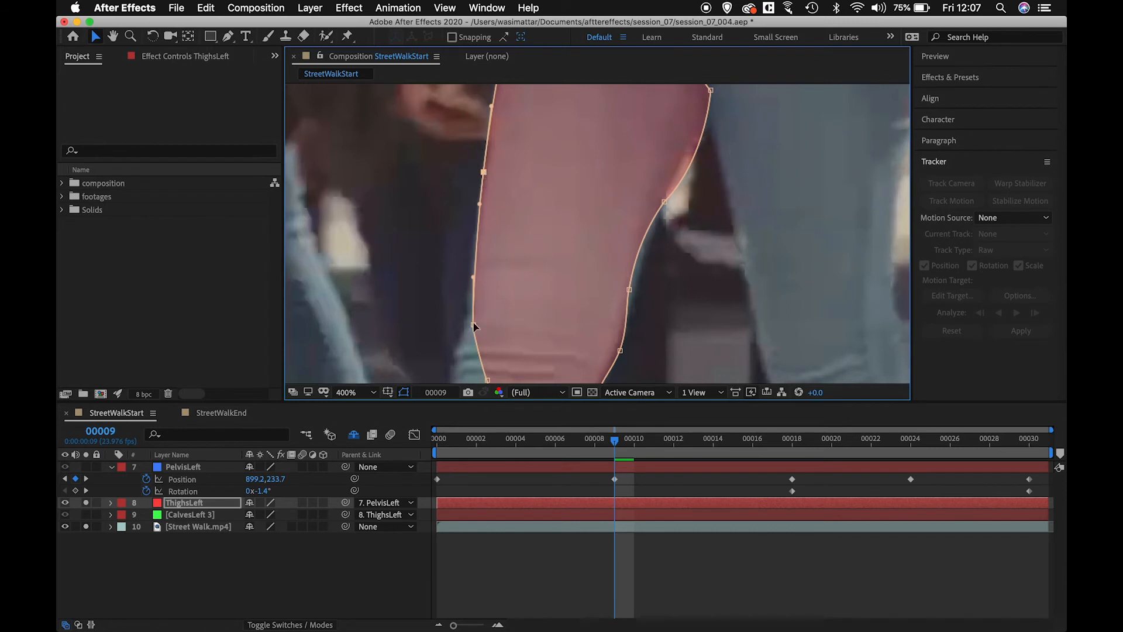
left_click_drag(472, 326, 467, 322)
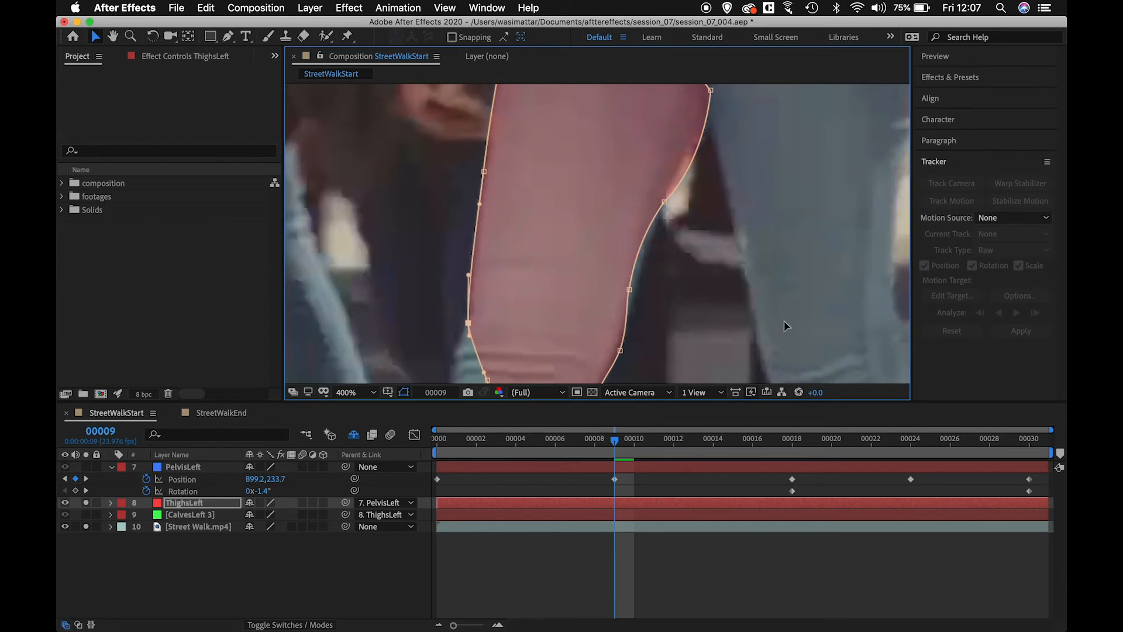
Step: Reshape the right side of the ThighsLeft mask at frame 9, adjusting its vertices and curve handle from above the knee to the inner thigh
left_click_drag(630, 294, 637, 296)
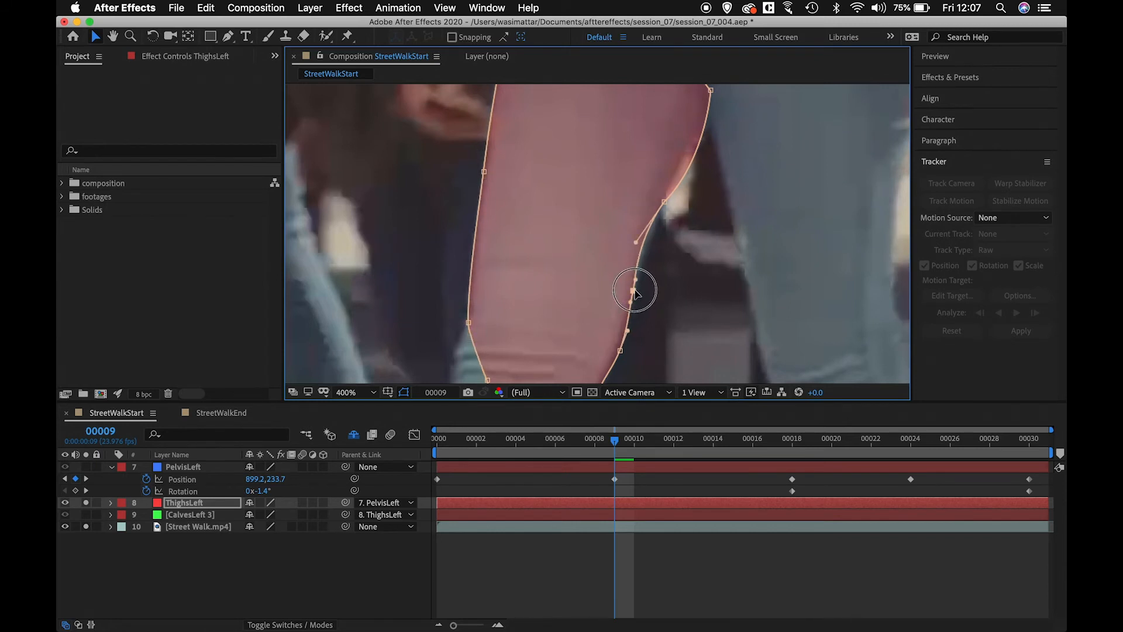
left_click(665, 202)
key("space")
left_click_drag(712, 199, 668, 286)
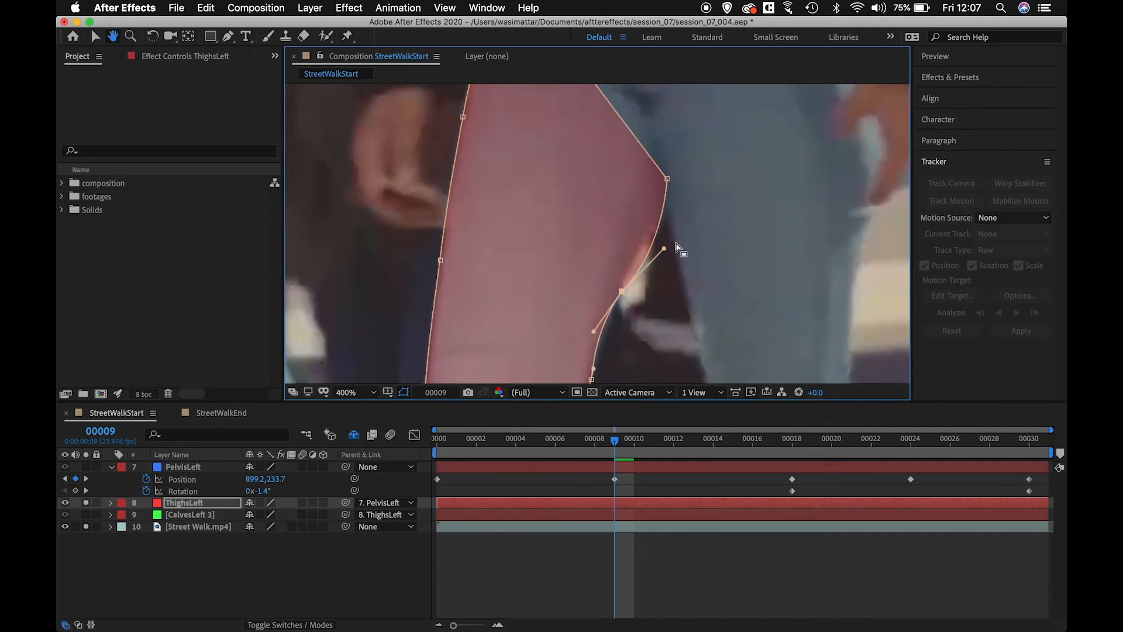
left_click_drag(667, 182, 664, 166)
left_click_drag(666, 241, 655, 230)
left_click(662, 171)
left_click_drag(662, 171, 662, 182)
scroll(643, 175, "up", 5)
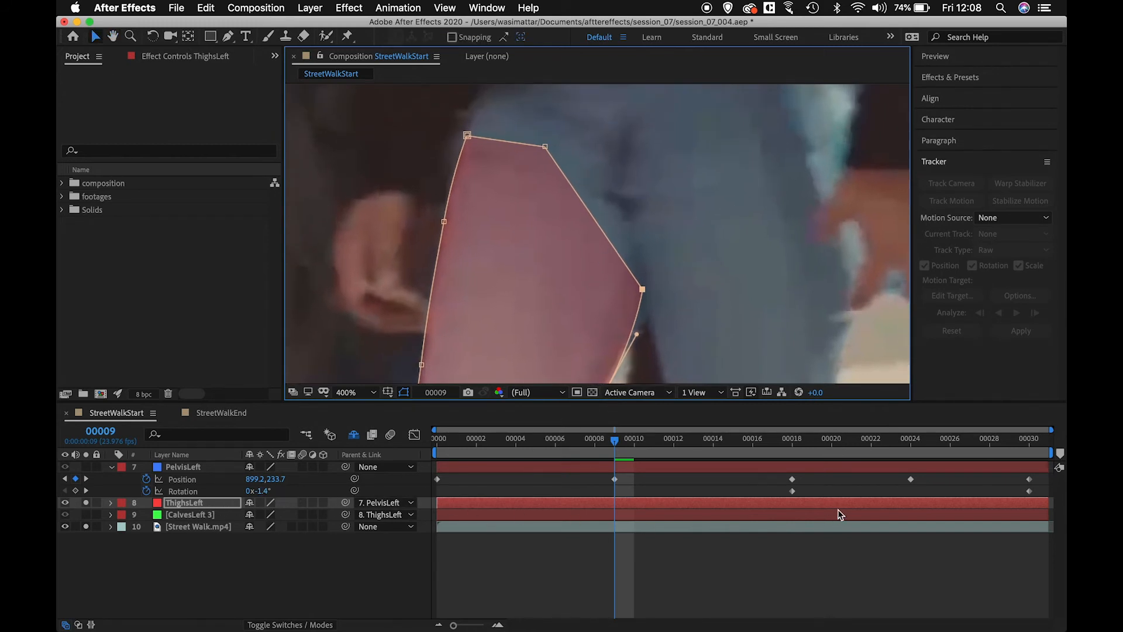
Step: Set a Mask Path keyframe for Mask 2 on the ThighsLeft layer at frame 18
left_click(794, 449)
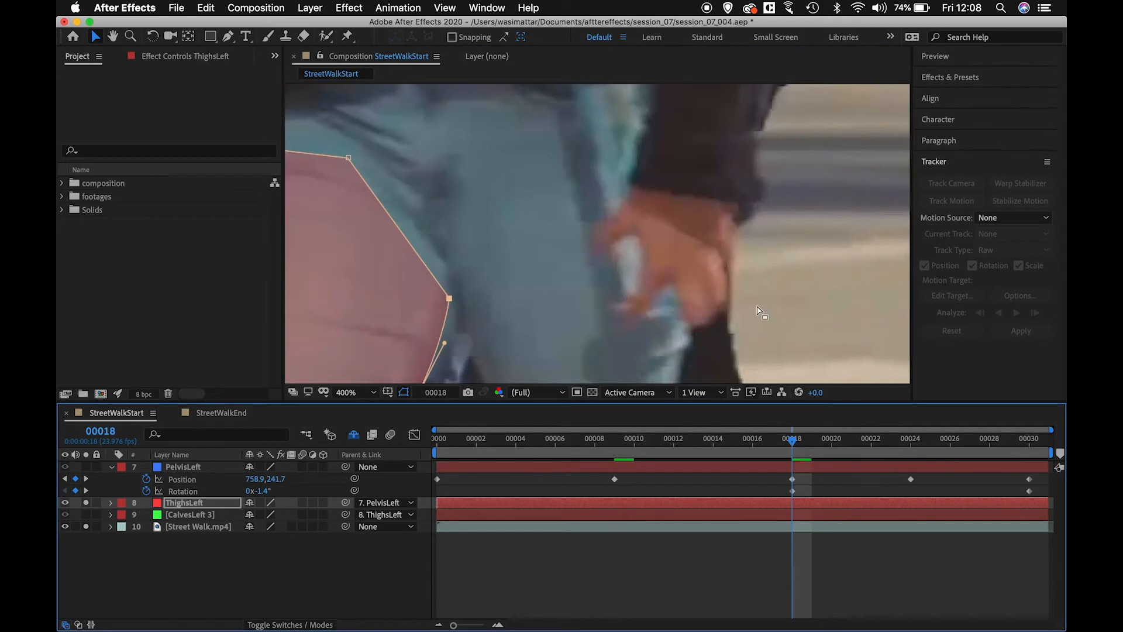
scroll(679, 264, "up", 1)
scroll(644, 281, "down", 2)
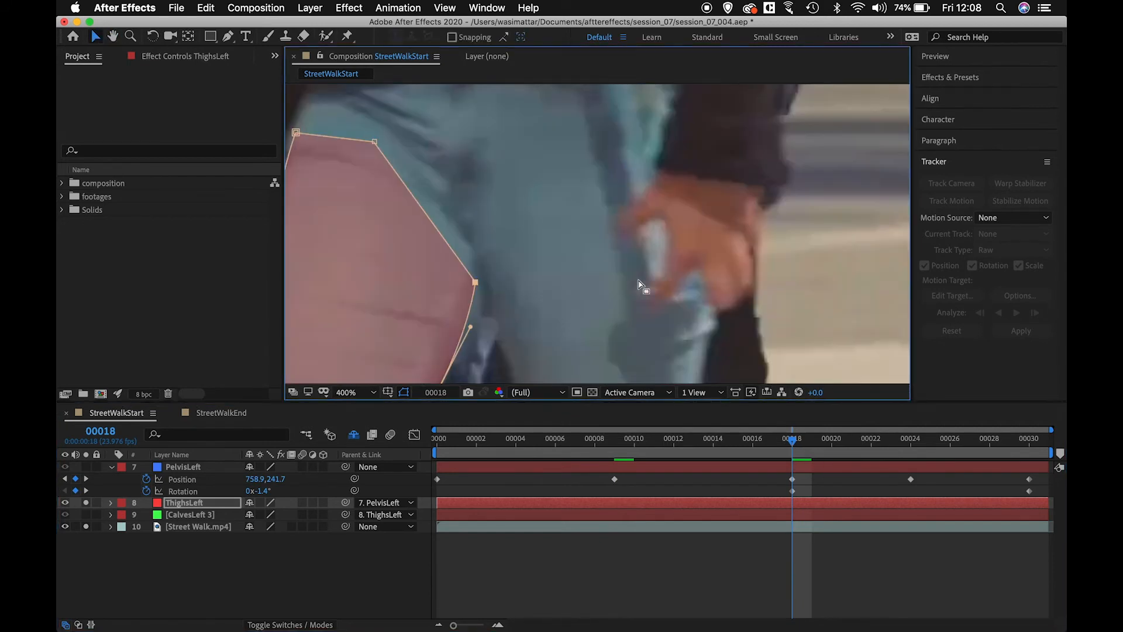
left_click_drag(587, 301, 754, 187)
left_click_drag(607, 323, 693, 262)
scroll(692, 262, "down", 2)
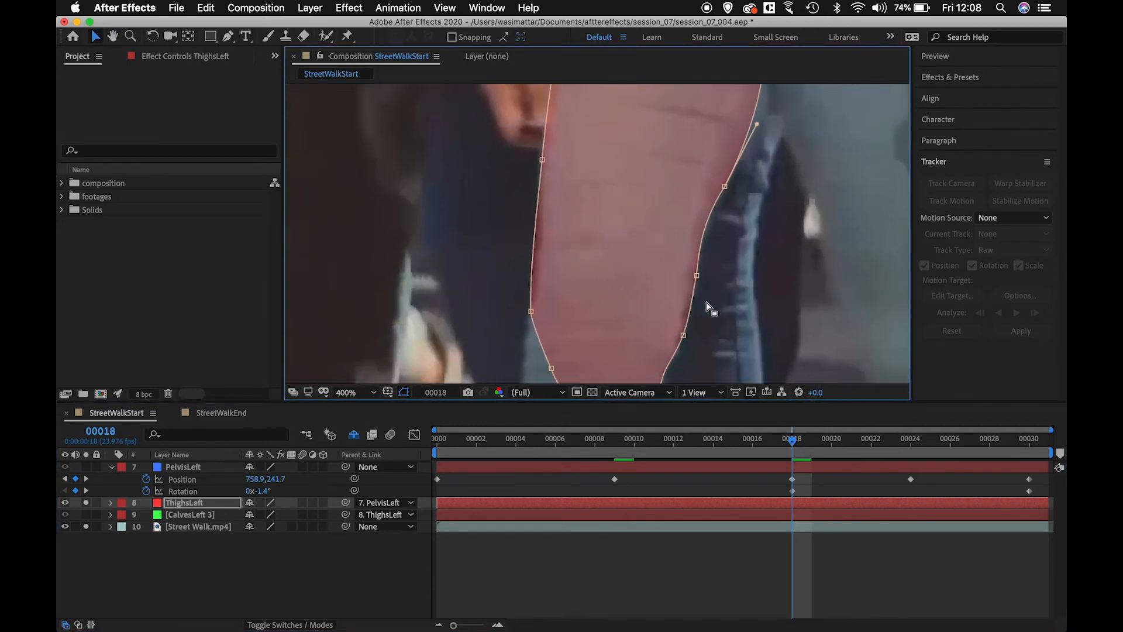
left_click(195, 506)
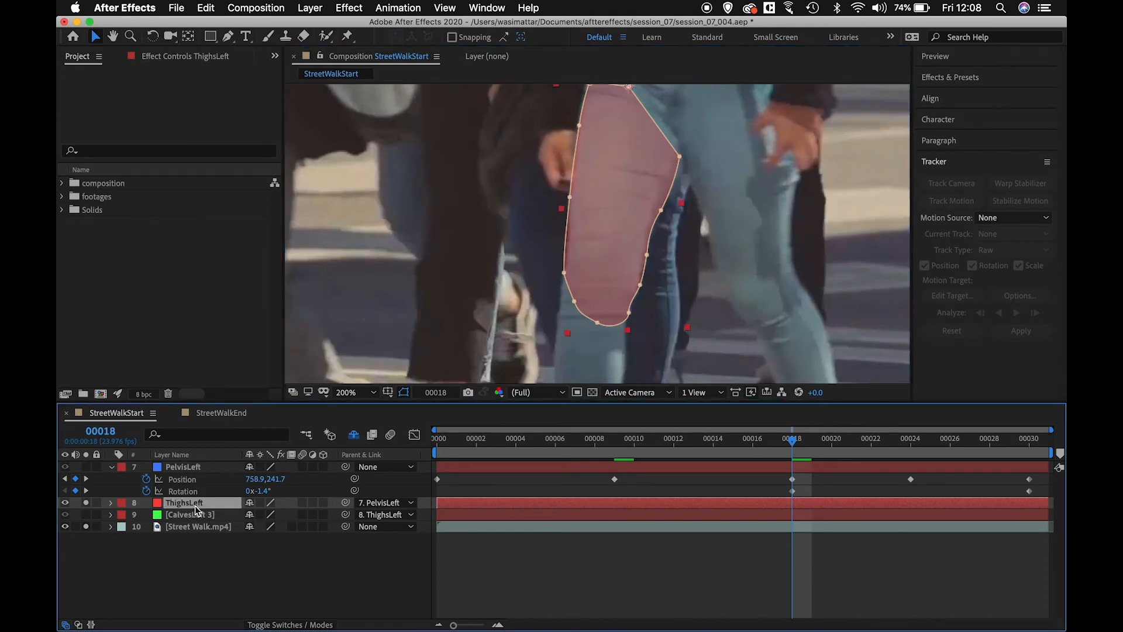
key("m")
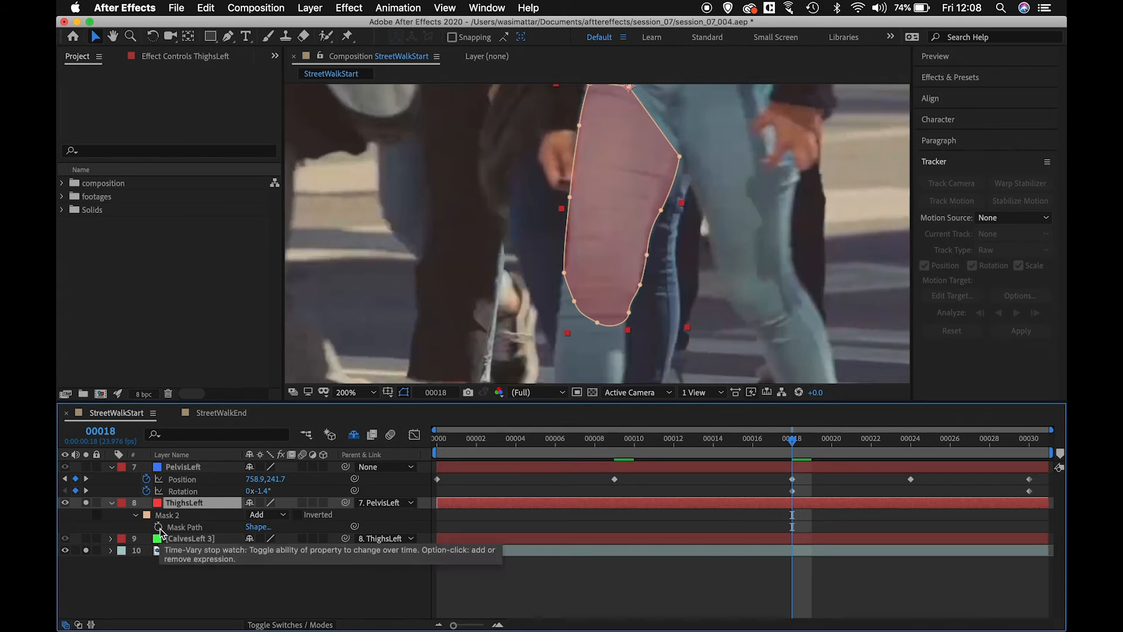
left_click(159, 527)
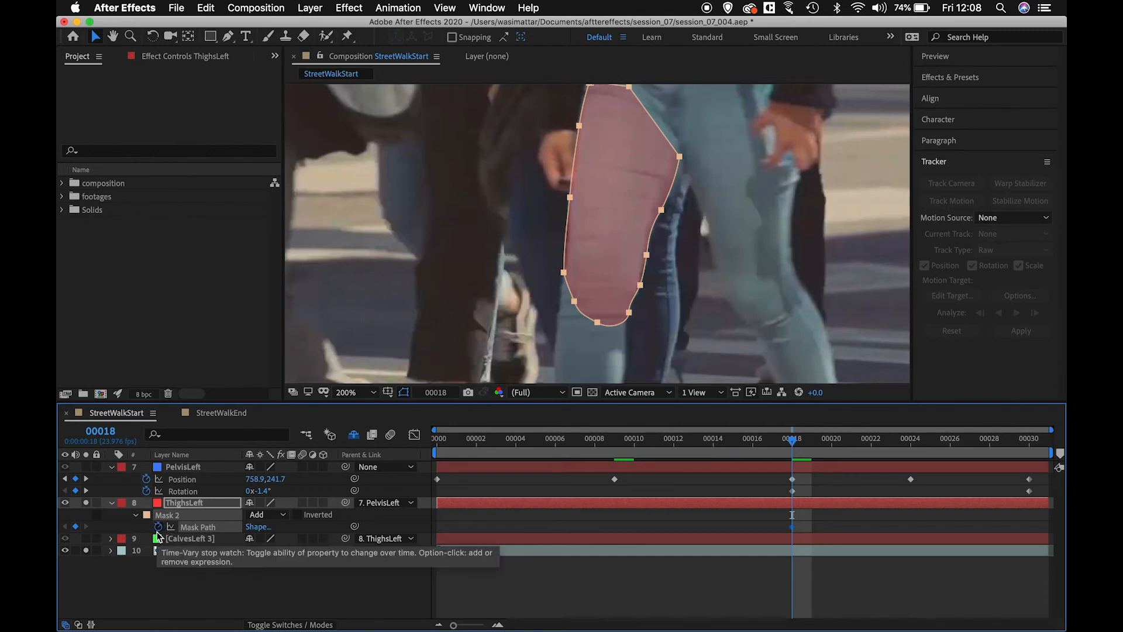
Step: Move the upper-left corner vertex of the ThighsLeft mask outward to the thigh's edge at frame 18
left_click_drag(620, 253, 615, 286)
left_click_drag(609, 241, 600, 290)
key("comma")
key("period")
key("period")
left_click_drag(601, 231, 598, 280)
left_click(558, 143)
left_click(531, 150)
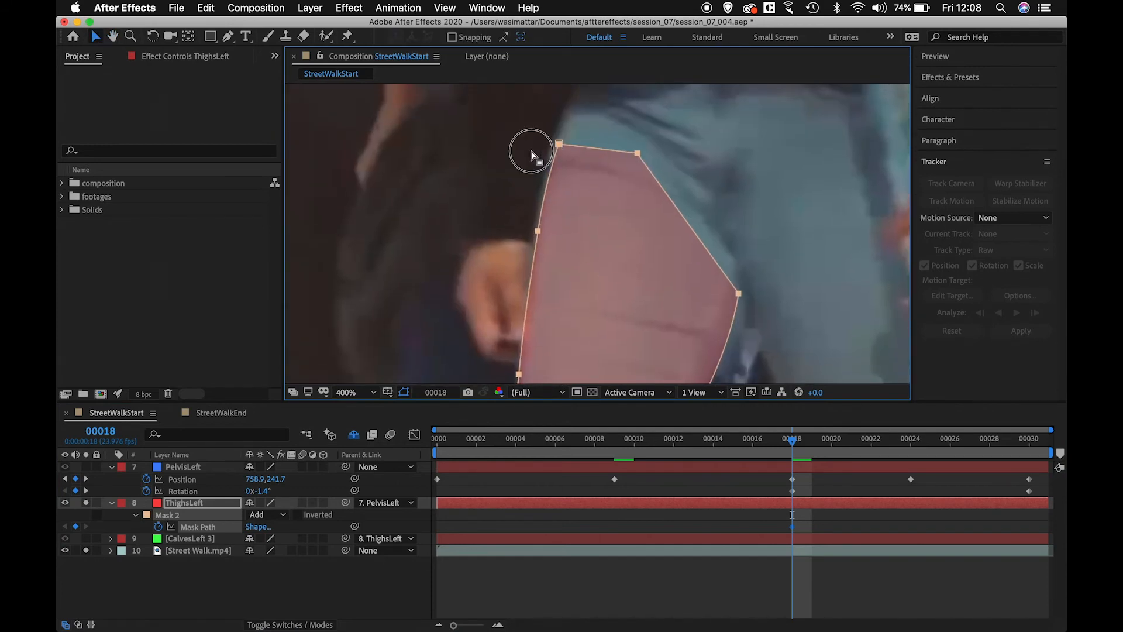
left_click(559, 144)
left_click_drag(559, 145, 553, 144)
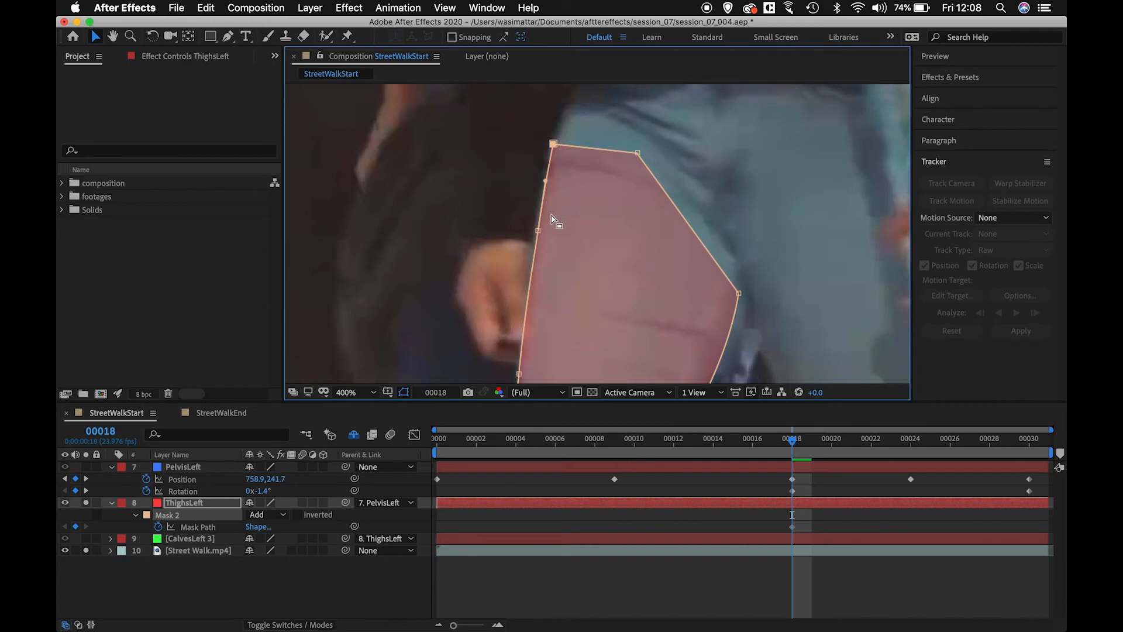
Step: Adjust the left-edge vertices and the inner-thigh corner of the ThighsLeft mask to fit the leg at frame 18
left_click_drag(537, 231, 575, 144)
left_click_drag(570, 226, 590, 131)
mouse_move(542, 315)
left_mouse_down()
mouse_move(553, 275)
mouse_move(556, 321)
left_mouse_up()
left_click_drag(751, 245, 673, 332)
left_click_drag(703, 175, 706, 153)
left_click_drag(735, 215, 739, 180)
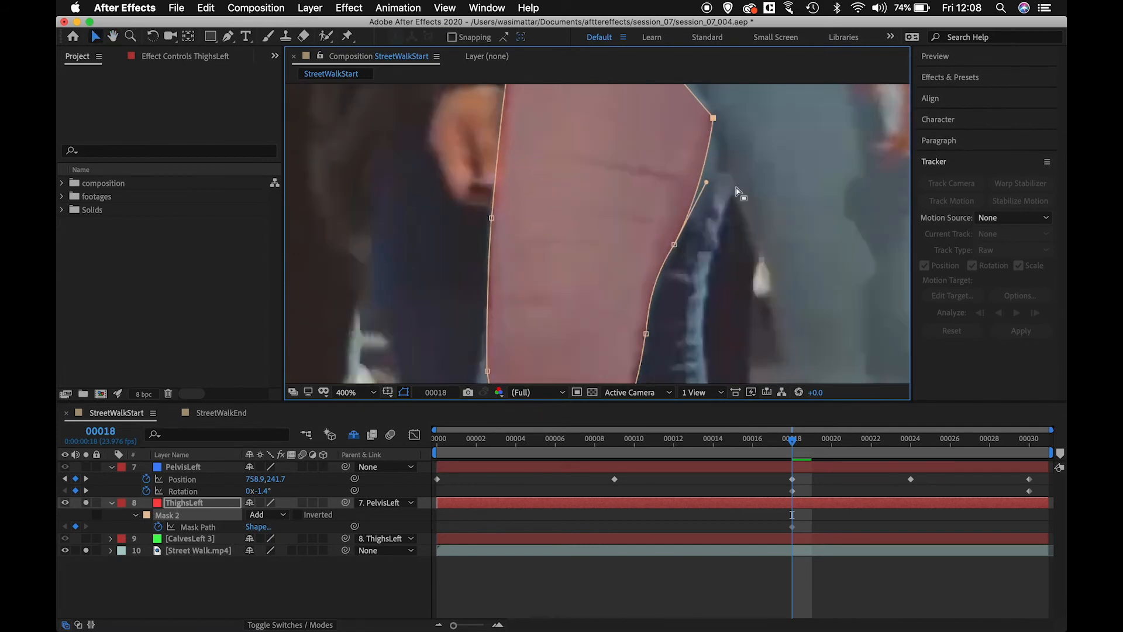
Step: At frame 9, shift the ThighsLeft mask's upper-left corner and left-edge vertices to follow the thigh's outline down to the knee
left_click(613, 440)
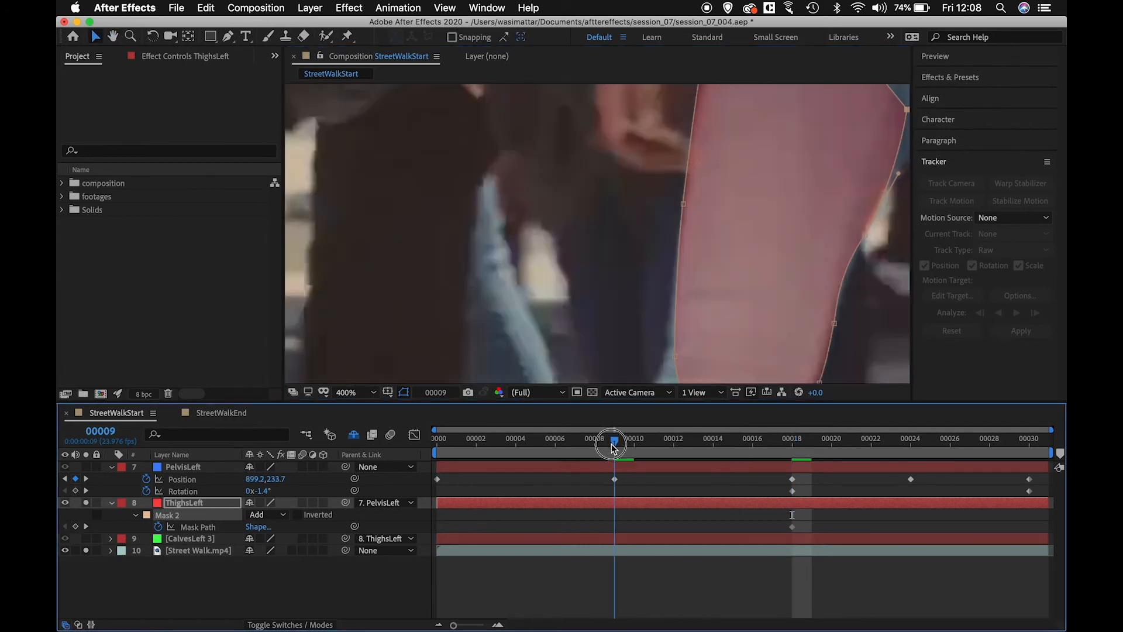
key("space")
left_click_drag(585, 221, 538, 256)
left_click_drag(627, 128, 632, 129)
left_click_drag(608, 215, 612, 215)
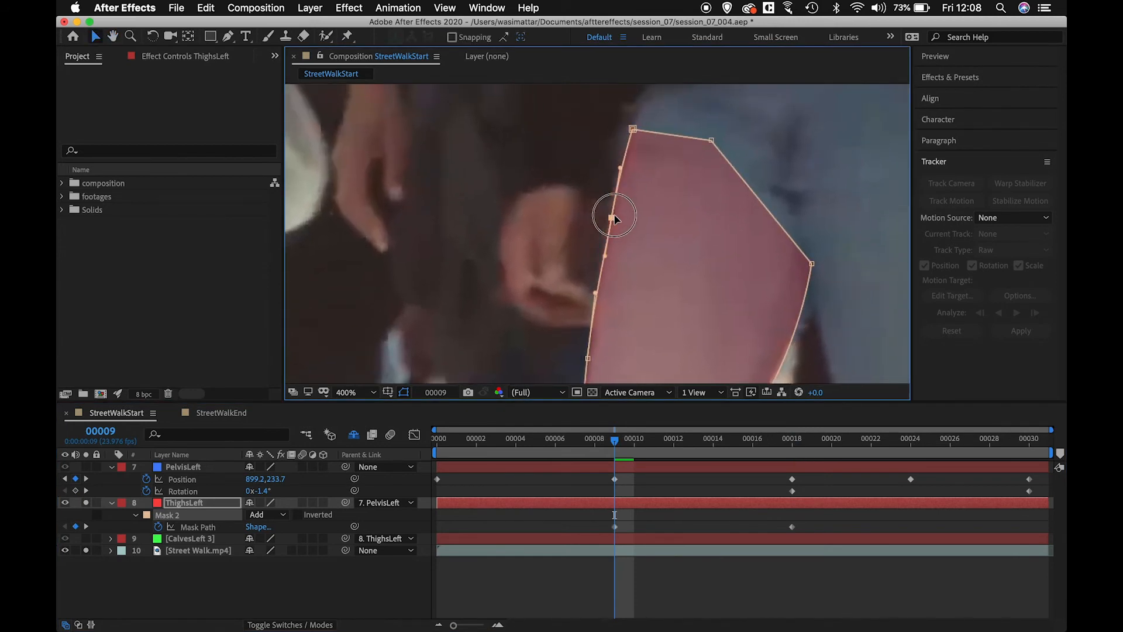
left_click_drag(638, 344, 629, 189)
left_click_drag(618, 345, 611, 345)
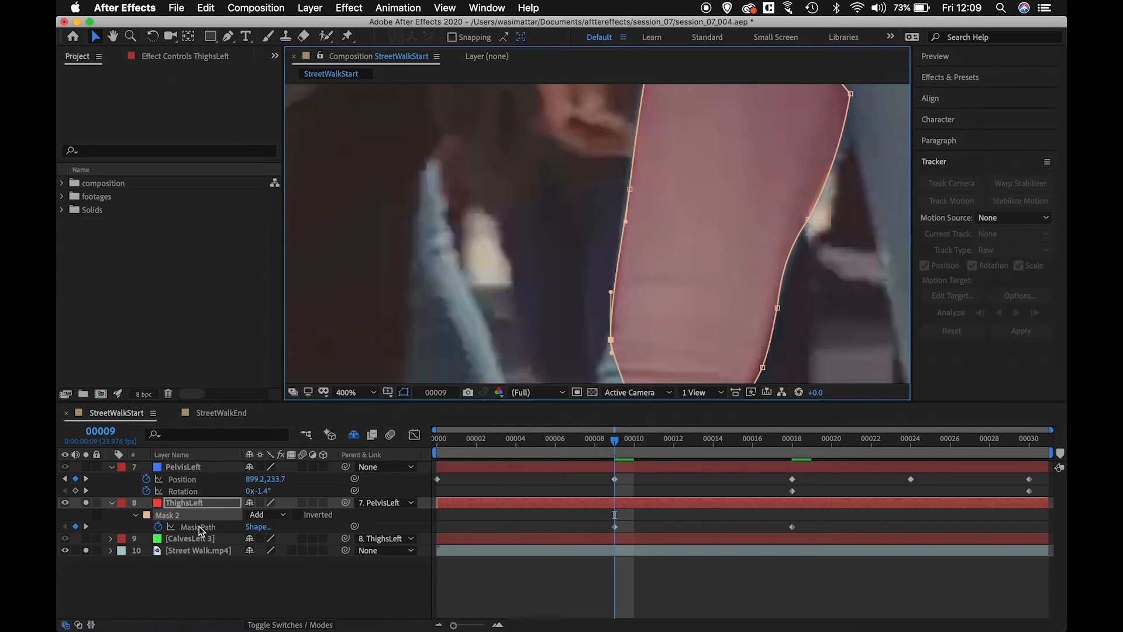
left_click_drag(499, 301, 525, 239)
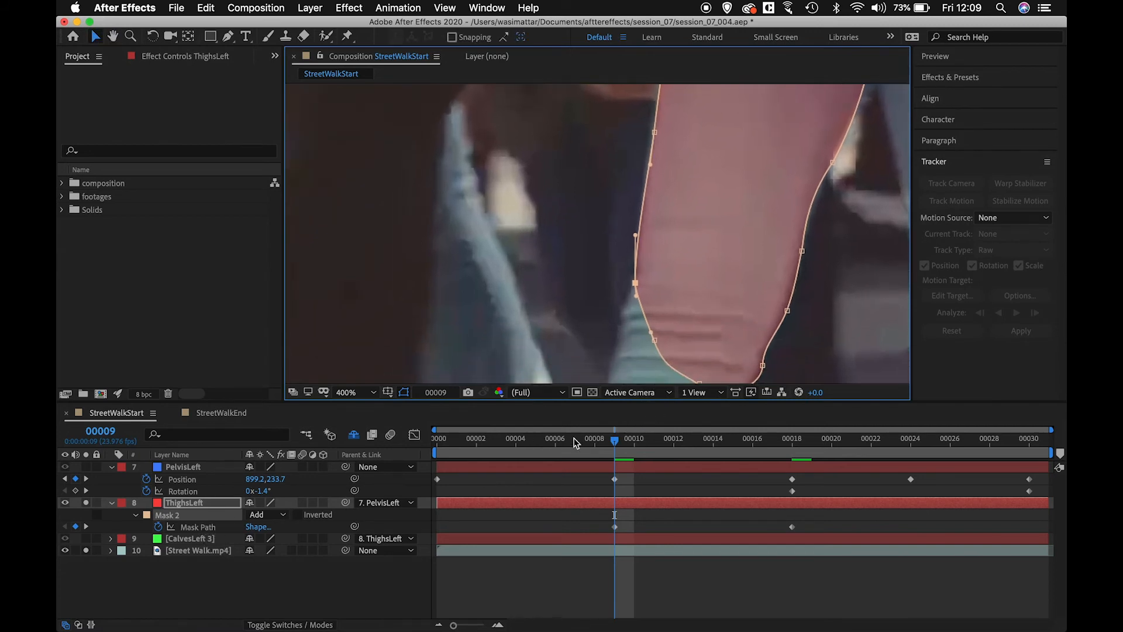
Step: At frame 0, move the upper-left vertices of the ThighsLeft mask onto the outer edge of the thigh
left_click_drag(614, 444, 436, 446)
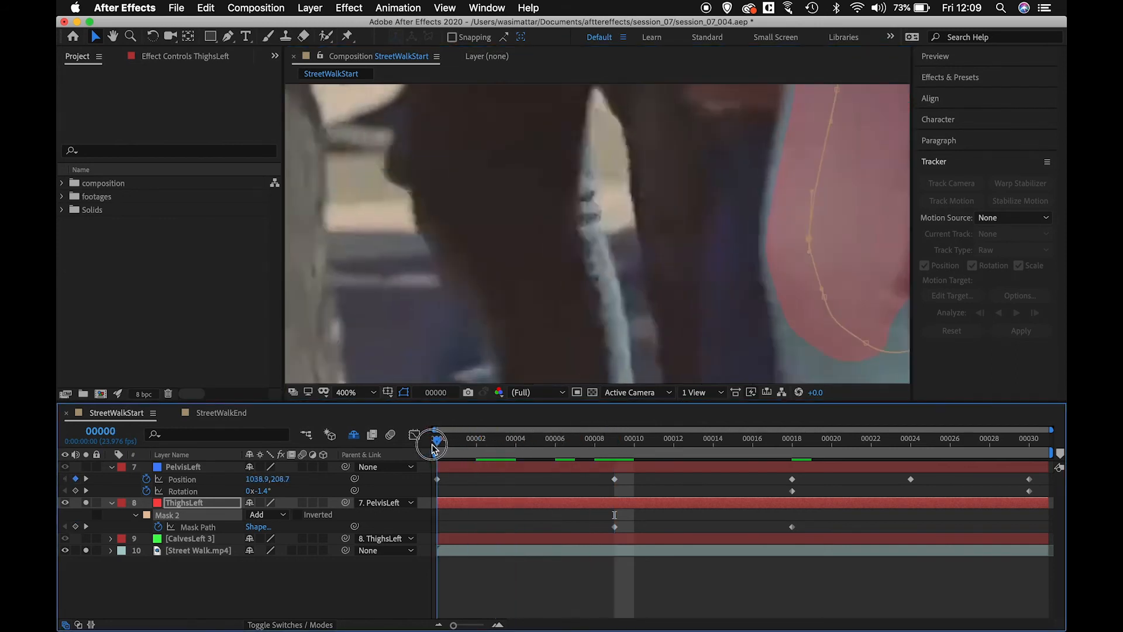
left_click_drag(725, 257, 544, 242)
left_click_drag(661, 173, 576, 258)
mouse_move(636, 187)
left_mouse_down()
mouse_move(579, 268)
mouse_move(547, 368)
left_mouse_up()
left_click_drag(514, 181, 521, 183)
left_click_drag(486, 269, 489, 272)
left_click_drag(517, 277, 521, 177)
Step: Fine-tune the inner-leg vertex and the lower-left vertex above the knee on the ThighsLeft mask at frame 0
left_click_drag(687, 230, 738, 148)
left_click(643, 314)
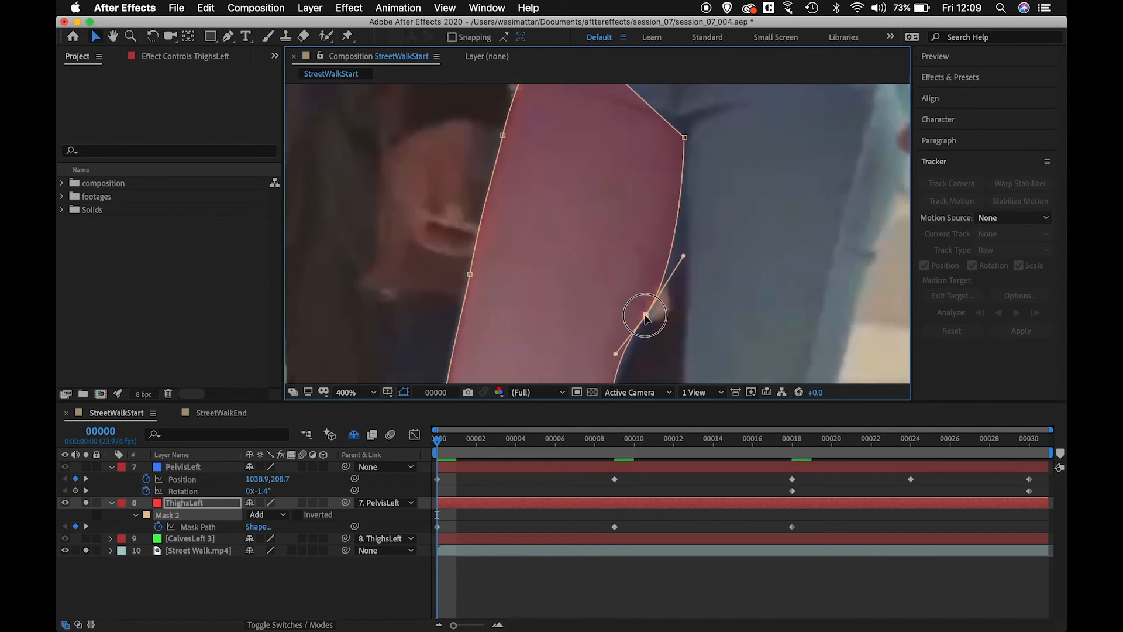
left_click_drag(578, 351, 635, 212)
left_click_drag(501, 283, 502, 284)
left_click_drag(696, 359, 701, 328)
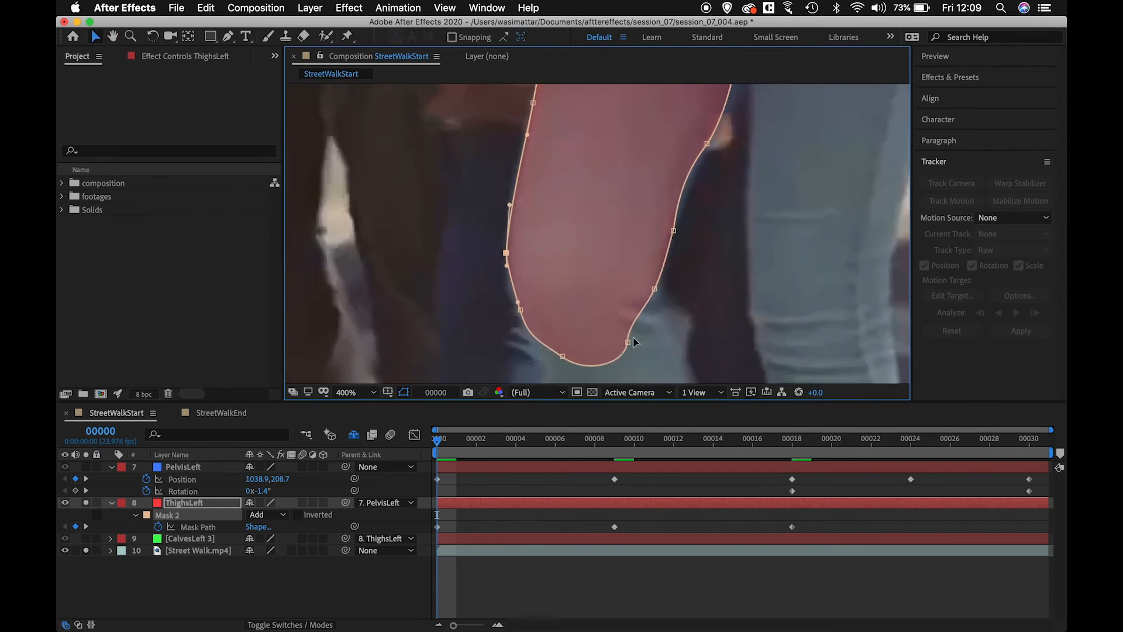
Step: At frame 24, move the upper-left corner vertex of the ThighsLeft mask to the thigh's outer edge
left_click(910, 444)
left_click_drag(744, 223, 430, 270)
left_click_drag(818, 146, 664, 236)
left_click_drag(702, 196, 674, 216)
scroll(674, 215, "up", 1)
scroll(674, 216, "down", 1)
scroll(674, 216, "down", 4)
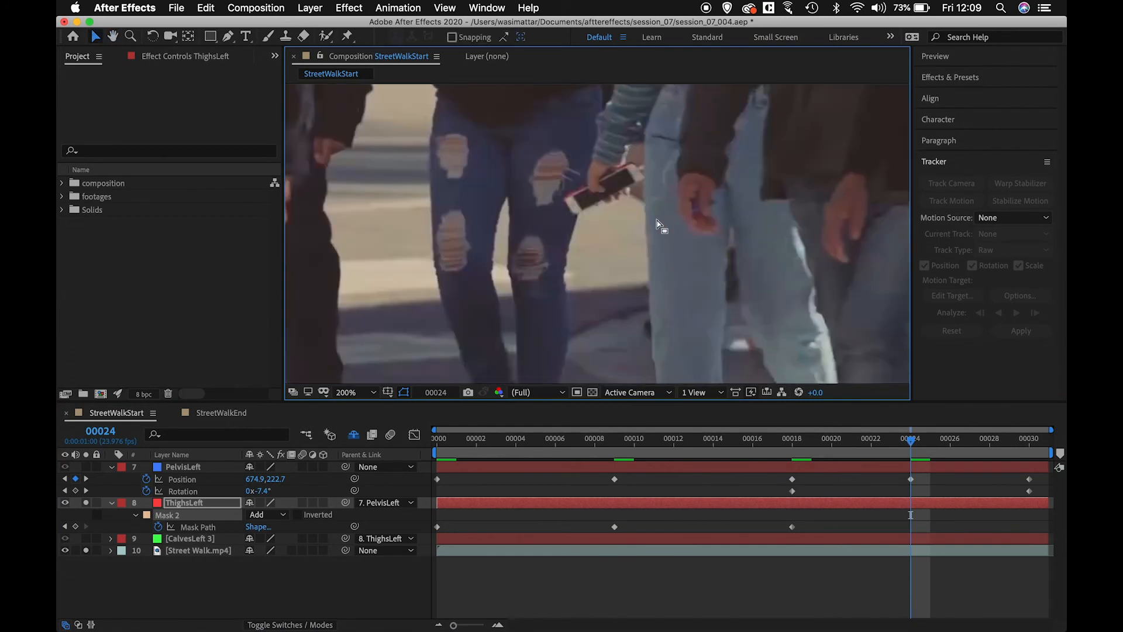
scroll(676, 236, "up", 4)
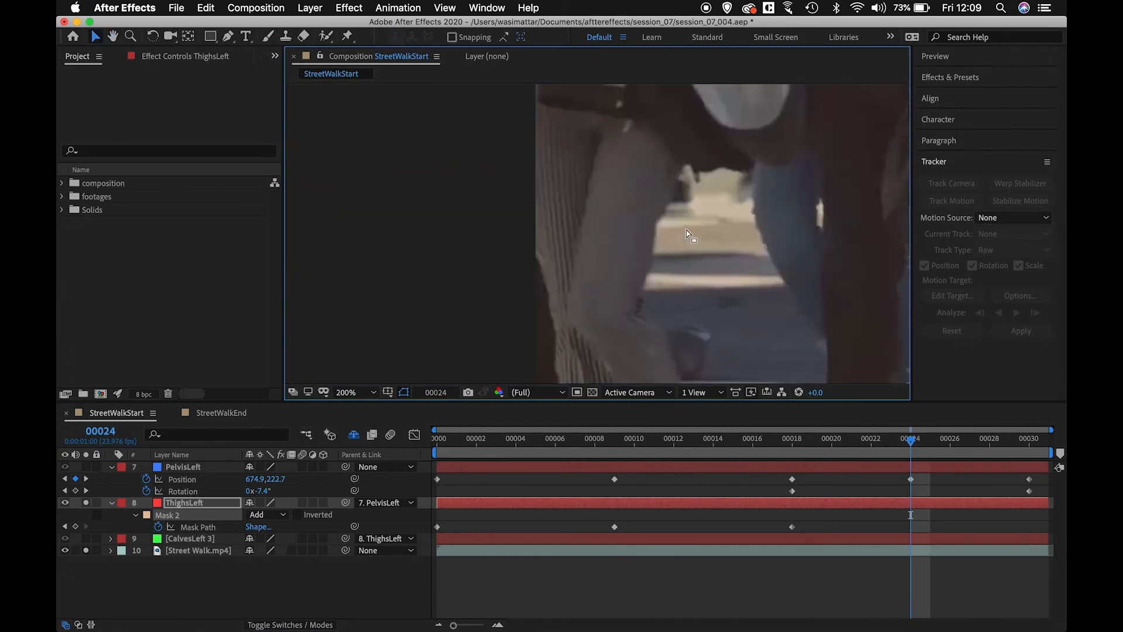
left_click_drag(724, 194, 584, 348)
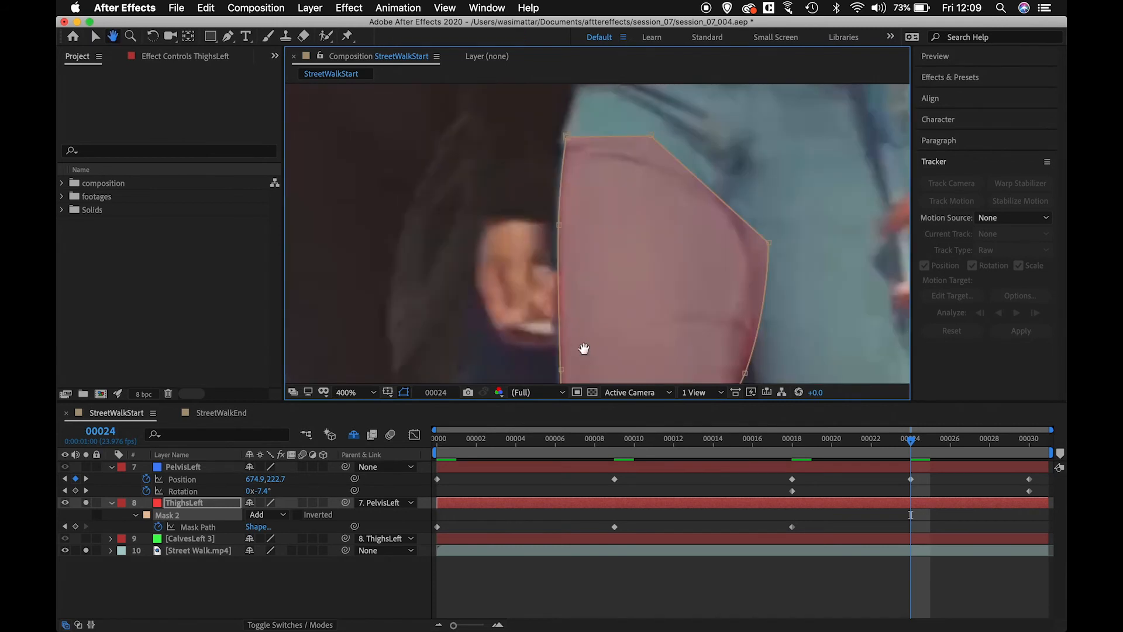
left_click_drag(621, 206, 607, 253)
left_click(551, 184)
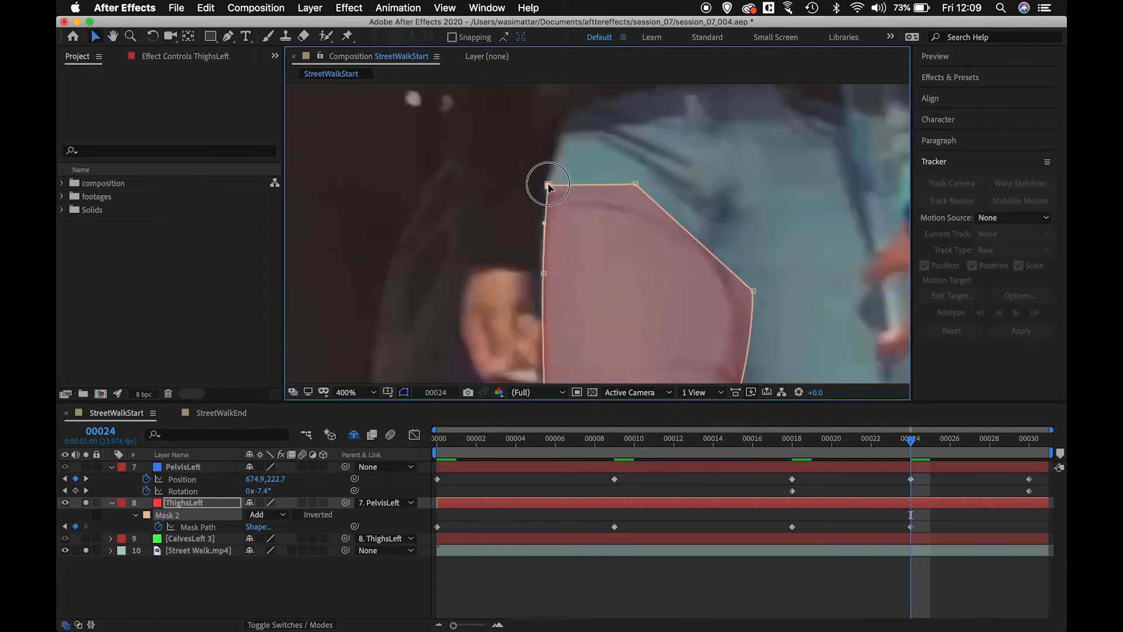
Step: Refine the inner-thigh vertices and the lower-left knee vertices of the ThighsLeft mask at frame 24
left_click_drag(577, 263, 575, 150)
left_click_drag(547, 306, 607, 238)
left_click_drag(738, 238, 732, 237)
left_click_drag(723, 330, 712, 284)
key("v")
mouse_move(566, 279)
left_mouse_down()
mouse_move(548, 276)
mouse_move(563, 286)
left_mouse_up()
scroll(585, 290, "down", 3)
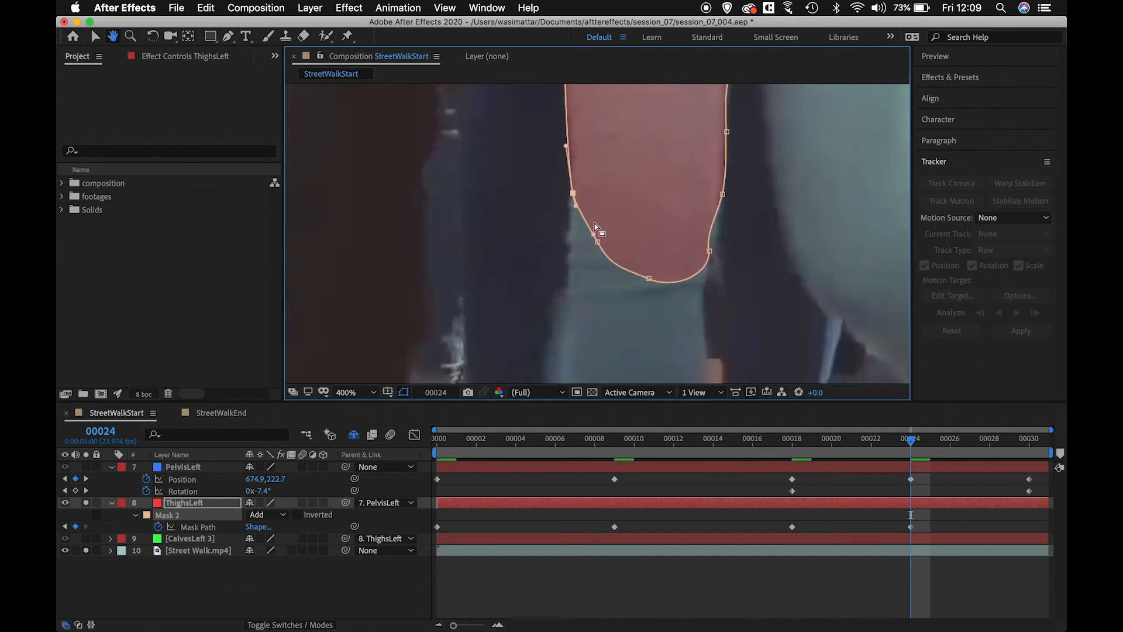
left_click_drag(609, 225, 591, 250)
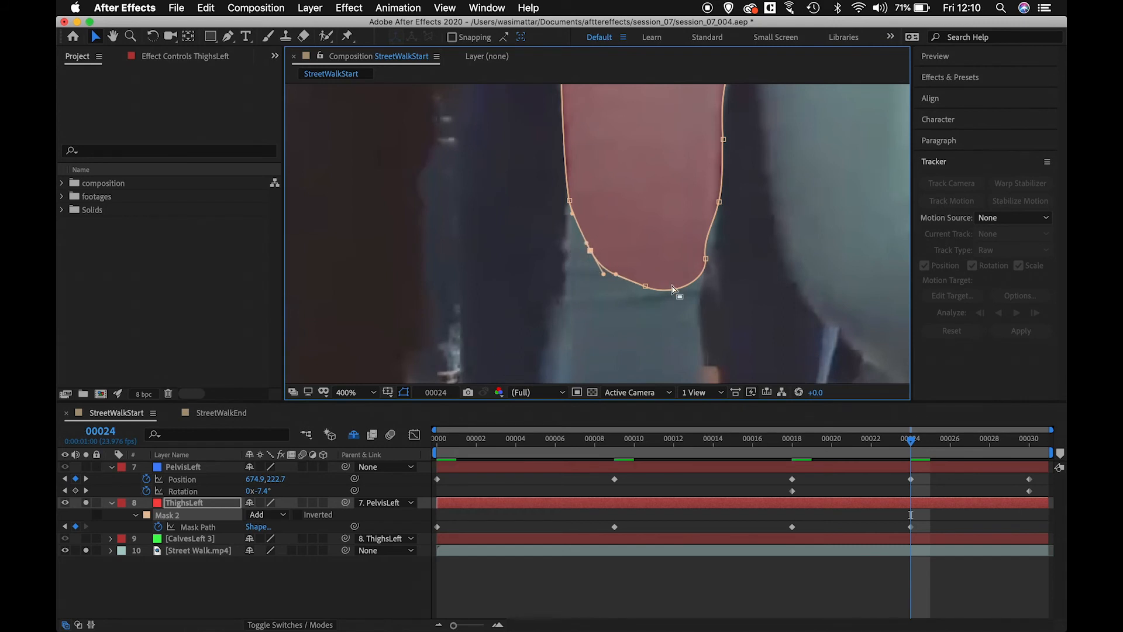
Step: At frame 30, adjust the ThighsLeft mask's upper-left corner and the vertices along its left side to match the thigh's edge
left_click_drag(954, 443, 1027, 446)
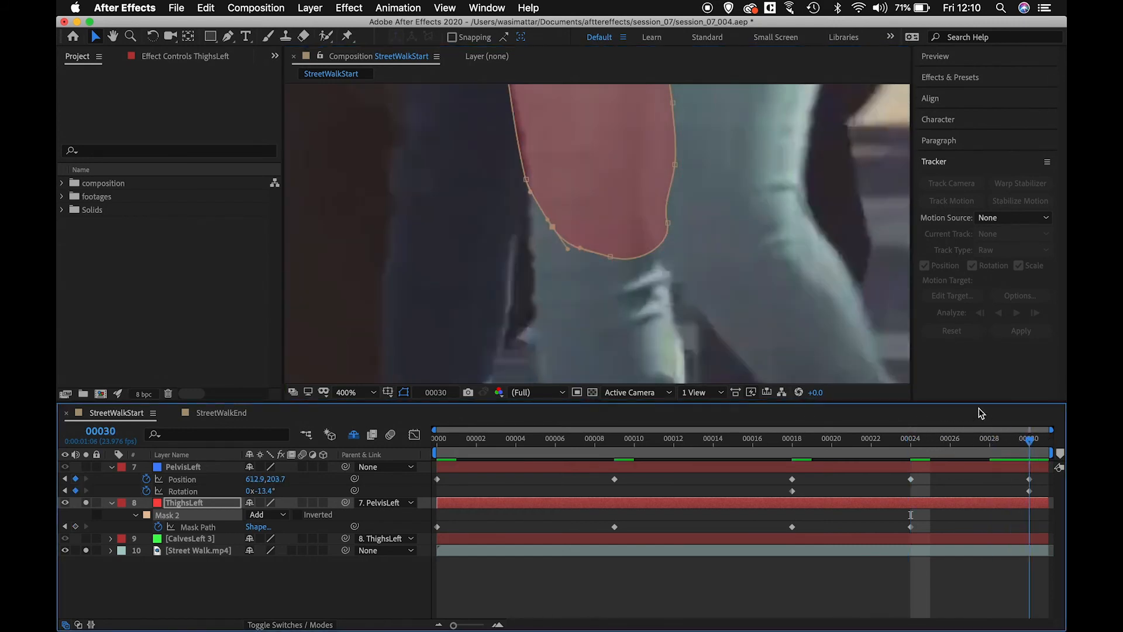
left_click_drag(482, 160, 474, 243)
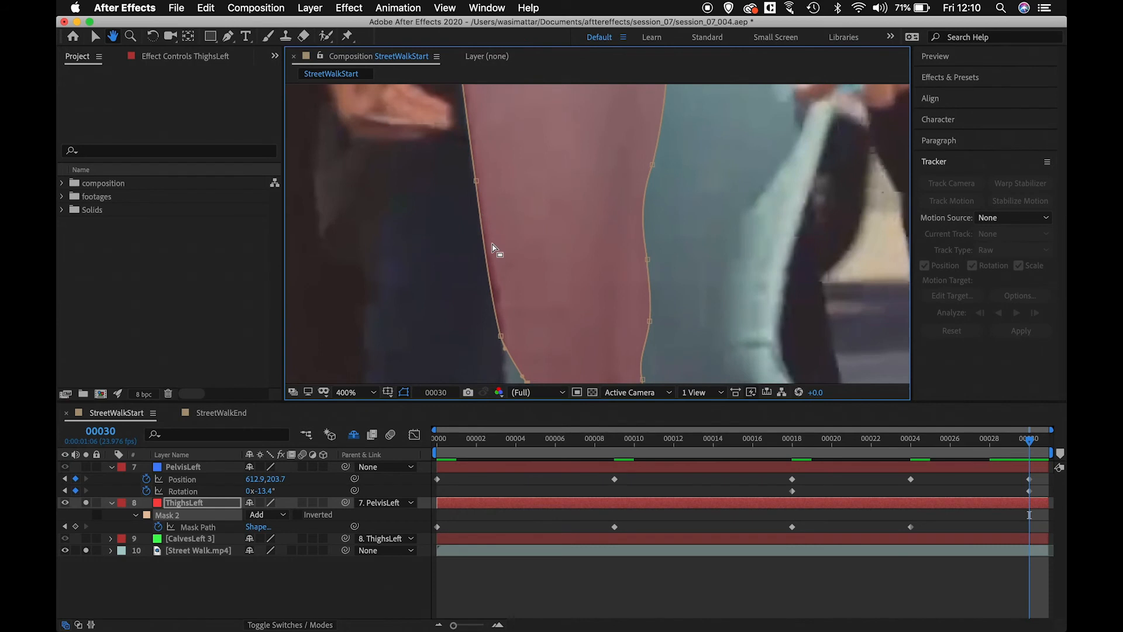
left_click_drag(501, 335, 504, 335)
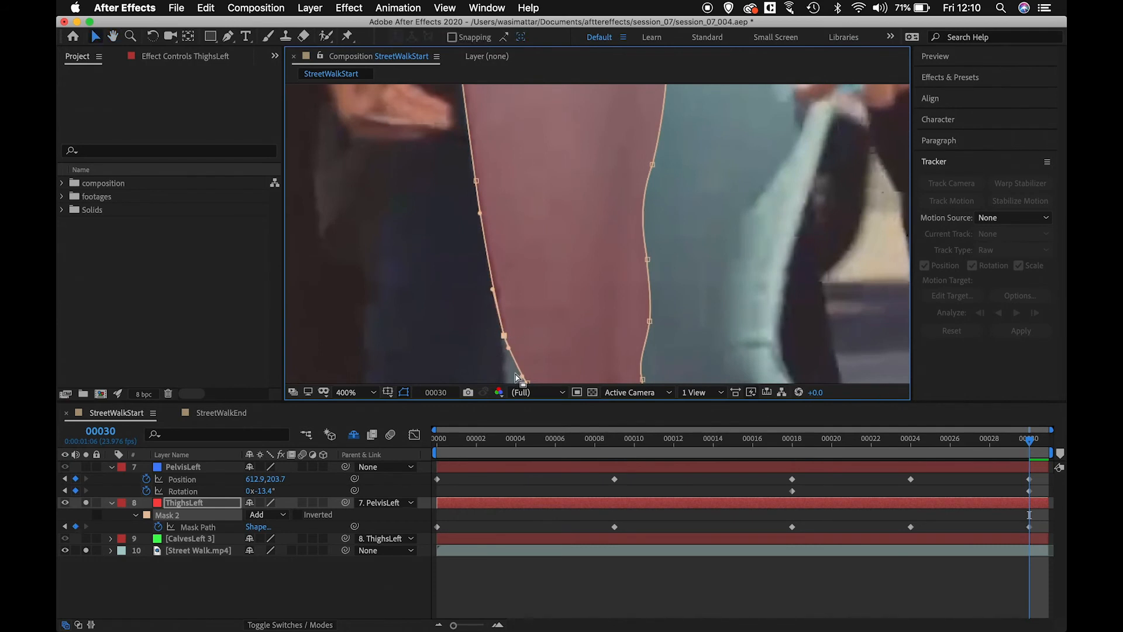
scroll(521, 208, "up", 6)
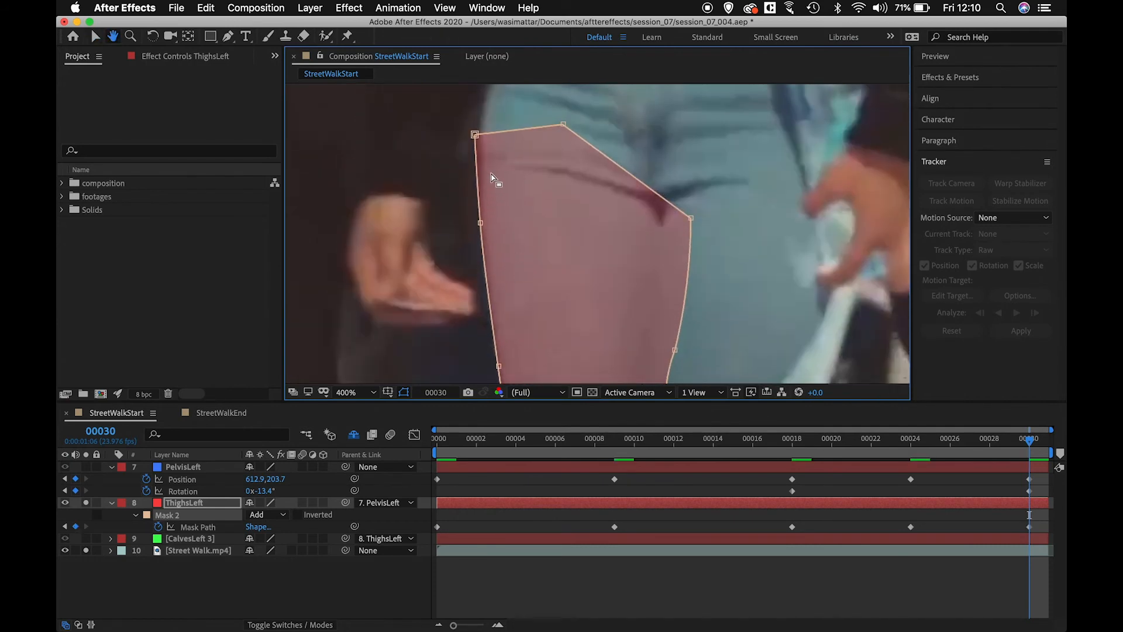
left_click_drag(478, 136, 483, 134)
left_click_drag(482, 221, 482, 221)
scroll(494, 211, "down", 4)
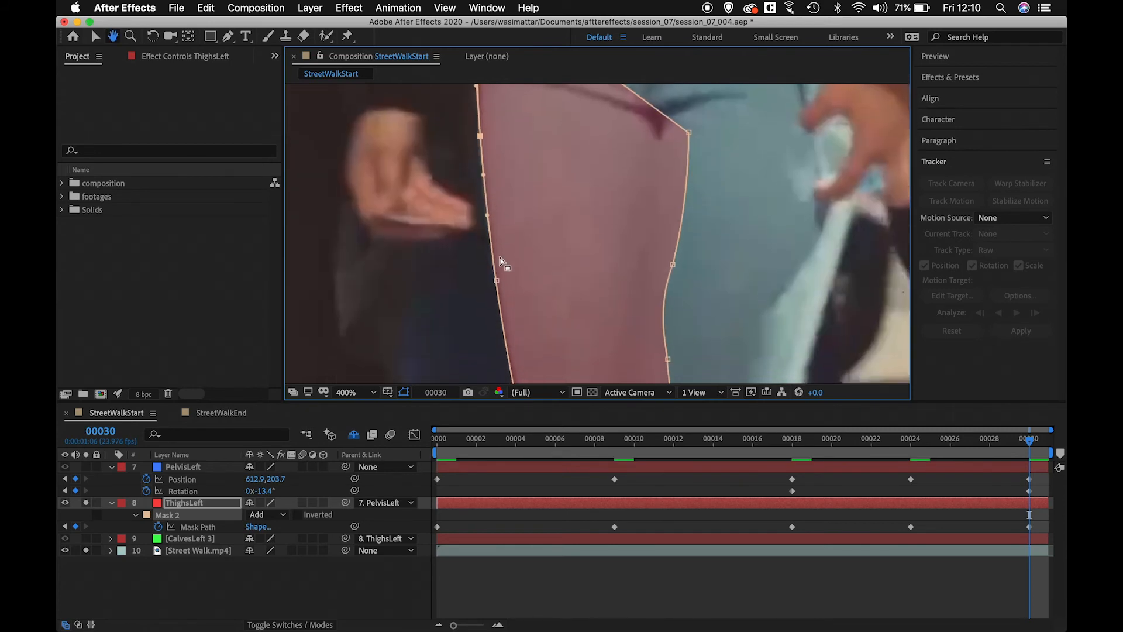
left_click_drag(497, 281, 498, 282)
scroll(501, 290, "down", 2)
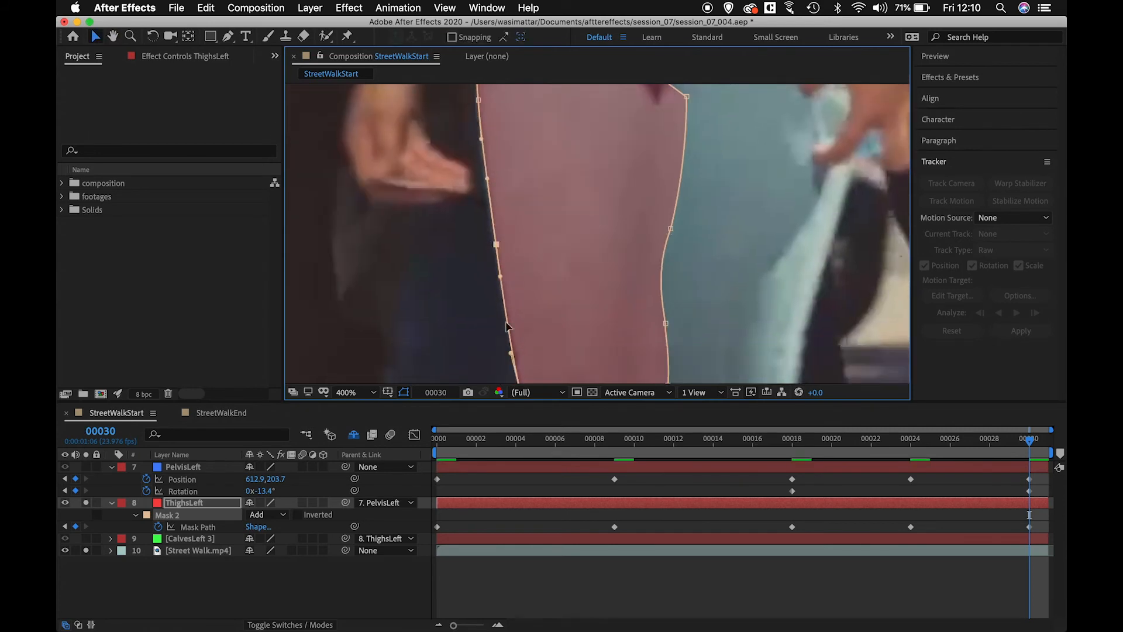
Step: Fit the whole frame in view, hide the mask outlines and preview the ThighsLeft animation
key("shift+slash")
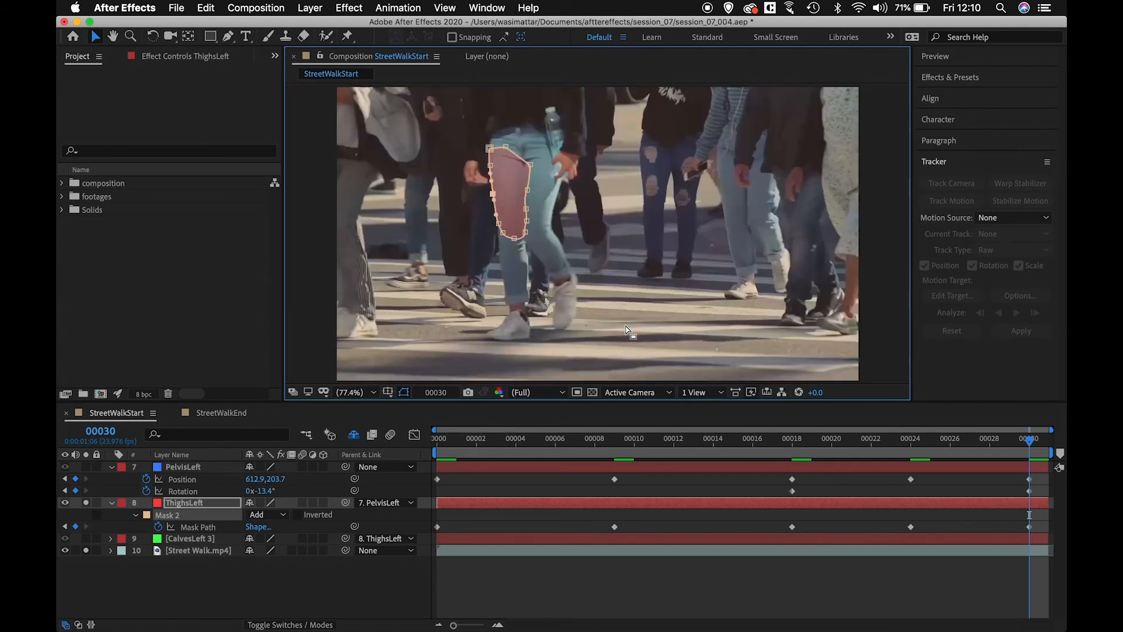
left_click(519, 579)
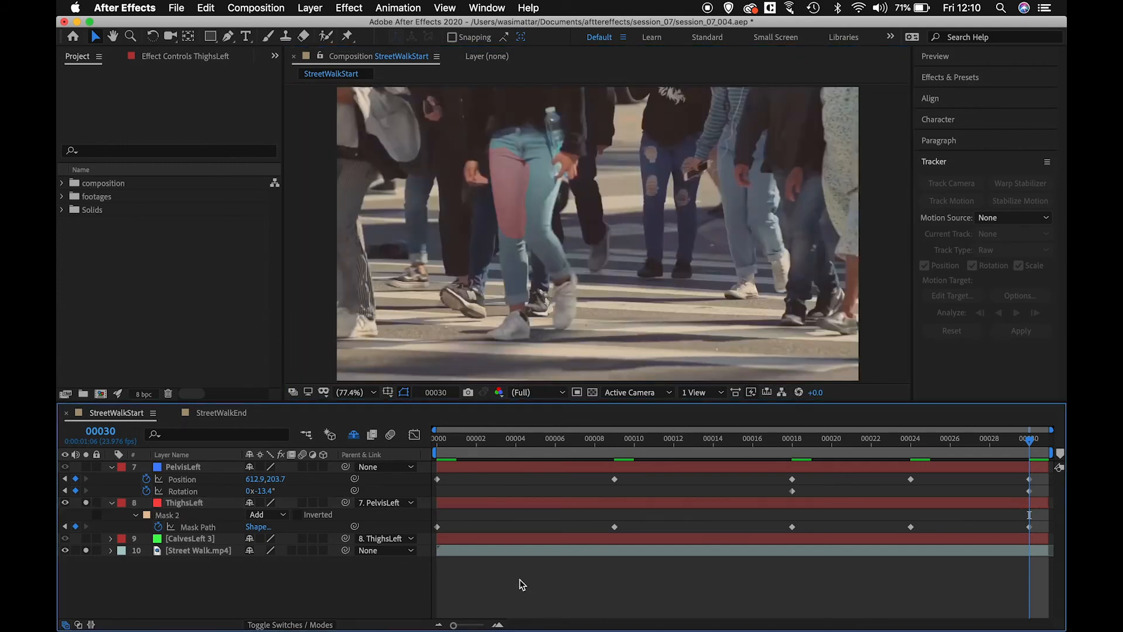
left_click(223, 502)
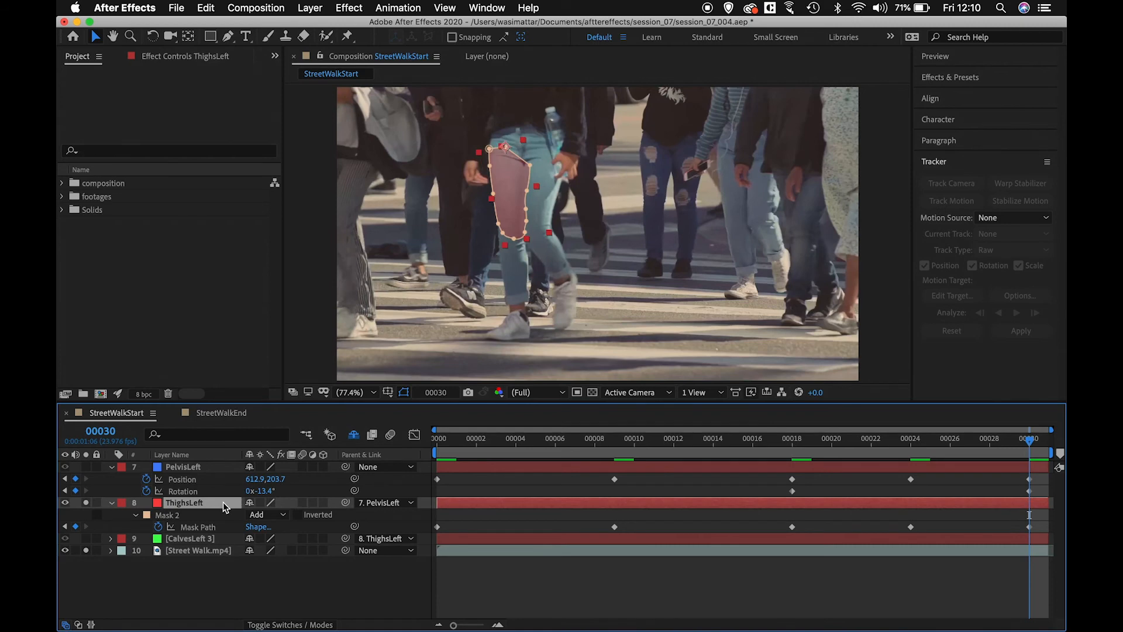
key("super+shift+h")
key("space")
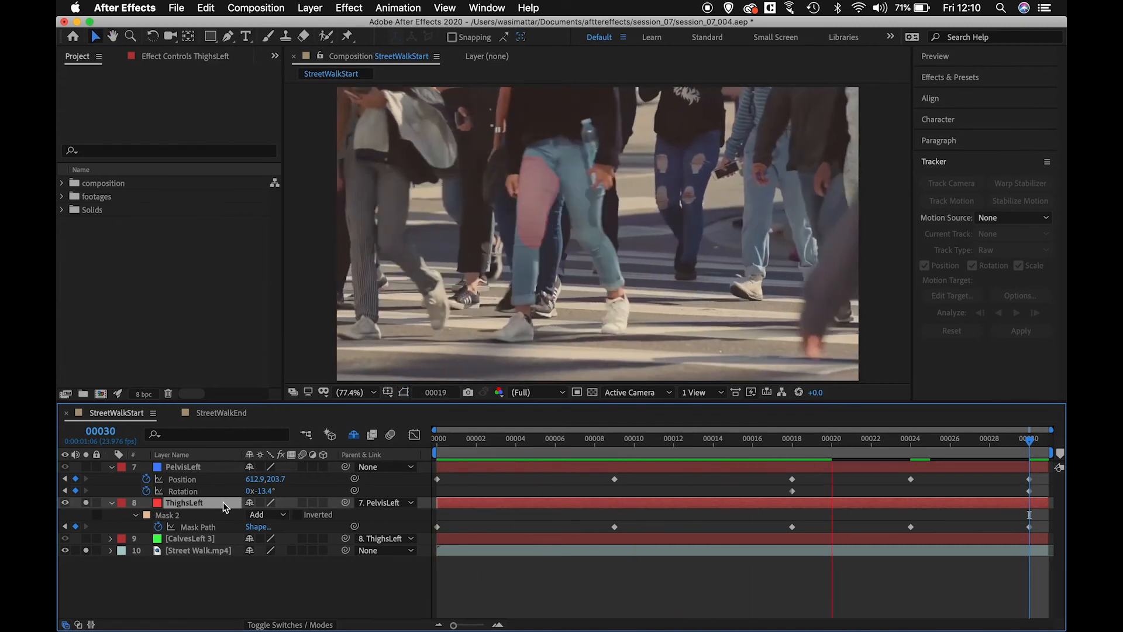
key("space")
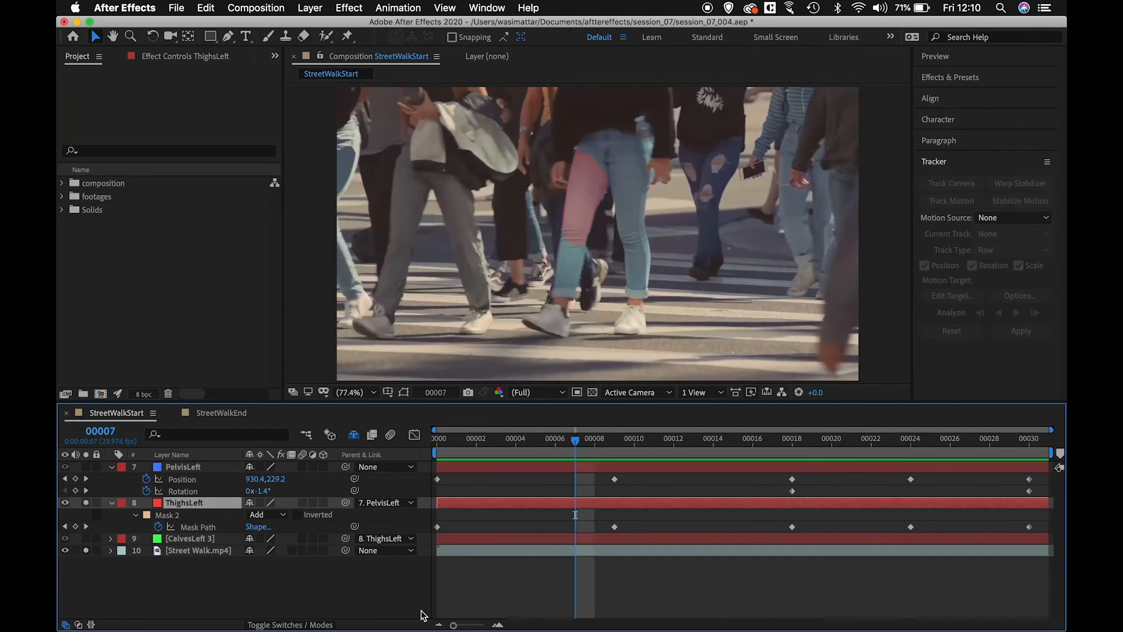
Step: At frame 3, reshape the ThighsLeft mask by moving its upper-left corner and left-side vertices outward and adjusting the inner-leg vertex
left_click(497, 443)
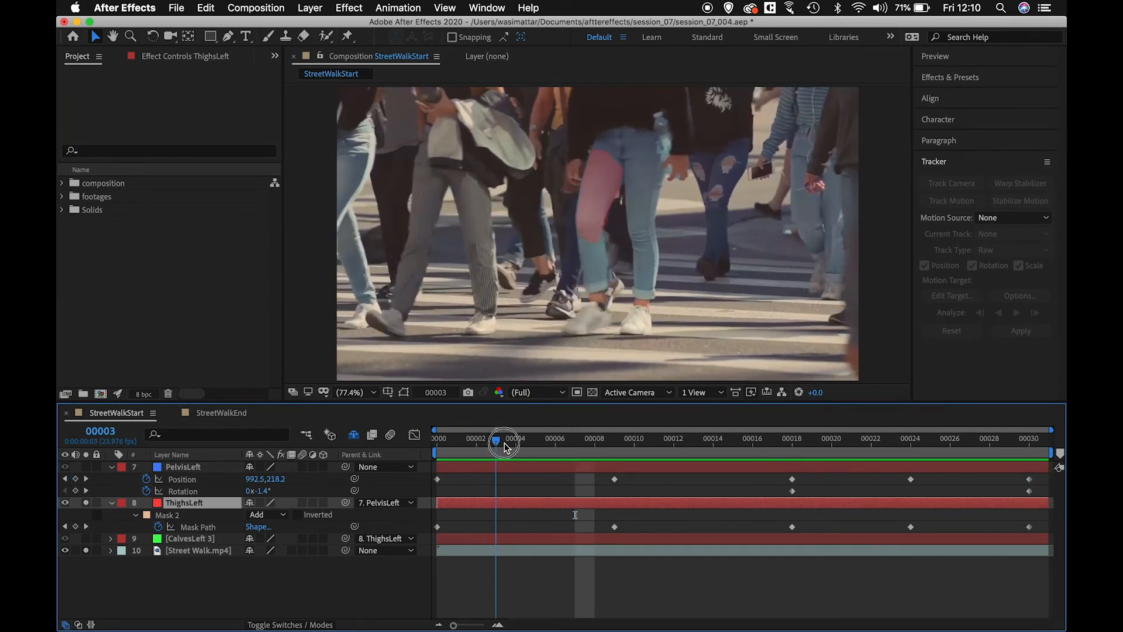
scroll(616, 245, "up", 3)
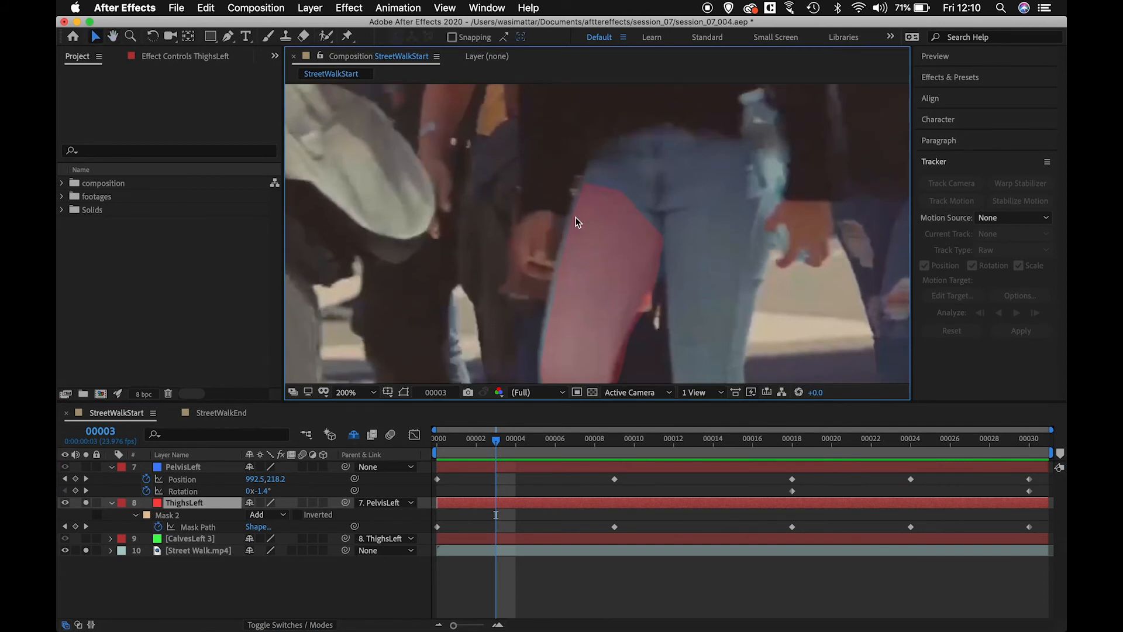
scroll(597, 231, "down", 1)
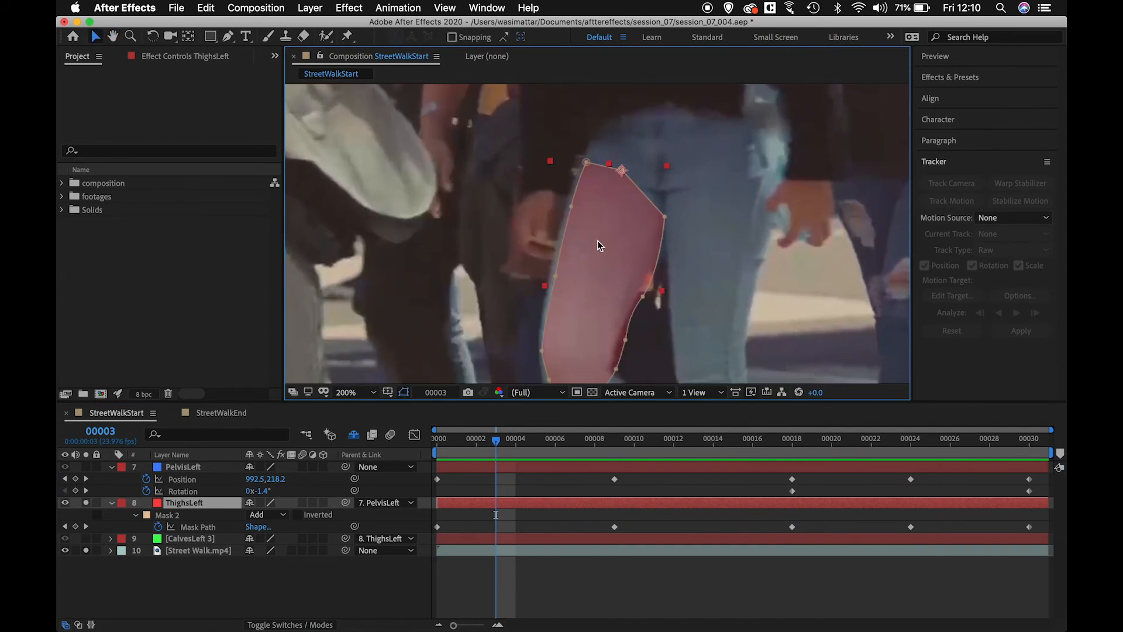
left_click(584, 162)
left_click_drag(583, 163, 582, 164)
left_click_drag(572, 205, 567, 206)
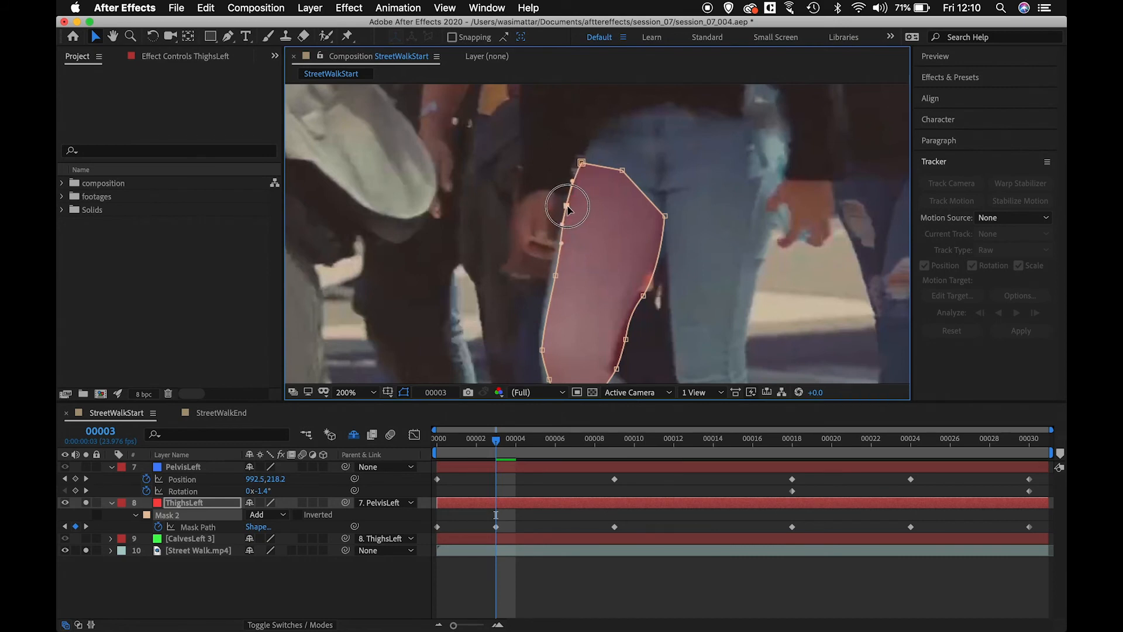
mouse_move(554, 278)
left_mouse_down()
mouse_move(544, 271)
mouse_move(551, 278)
left_mouse_up()
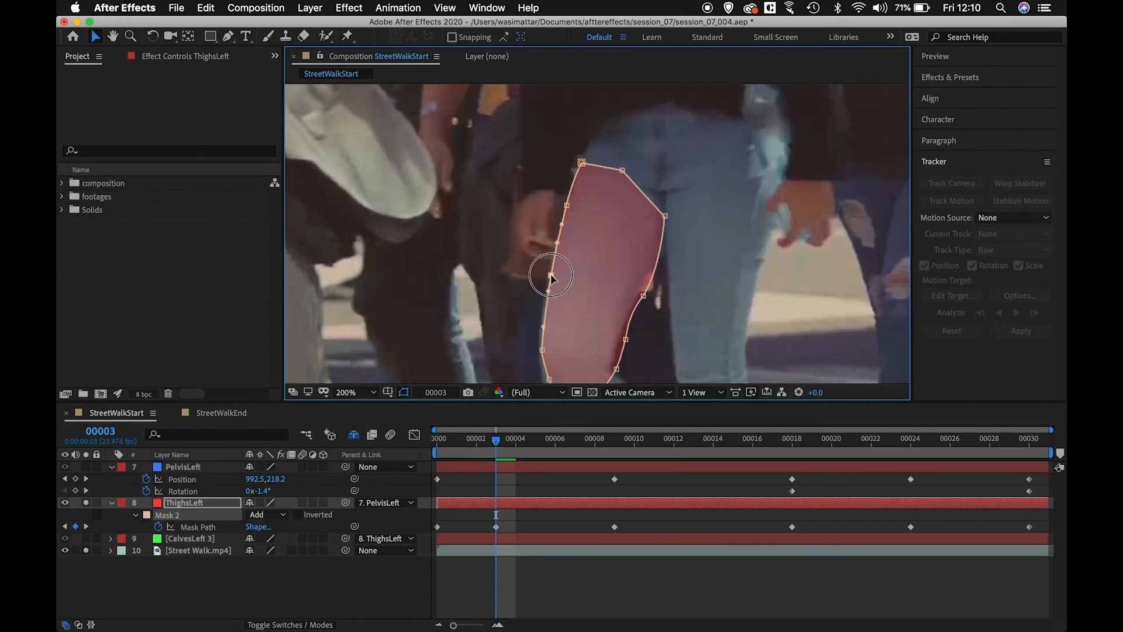
left_click(543, 350)
left_click_drag(542, 326, 606, 352)
left_click_drag(639, 281, 641, 269)
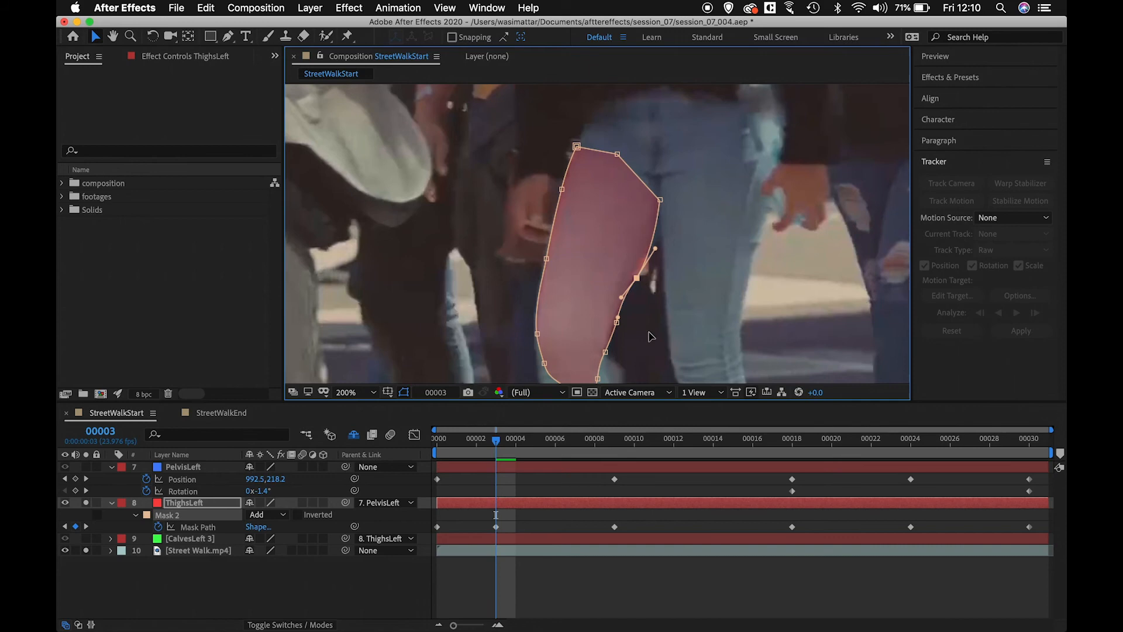
Step: Hide the mask outlines again and play back the full frame to check the frame 3 correction
key("super+shift+h")
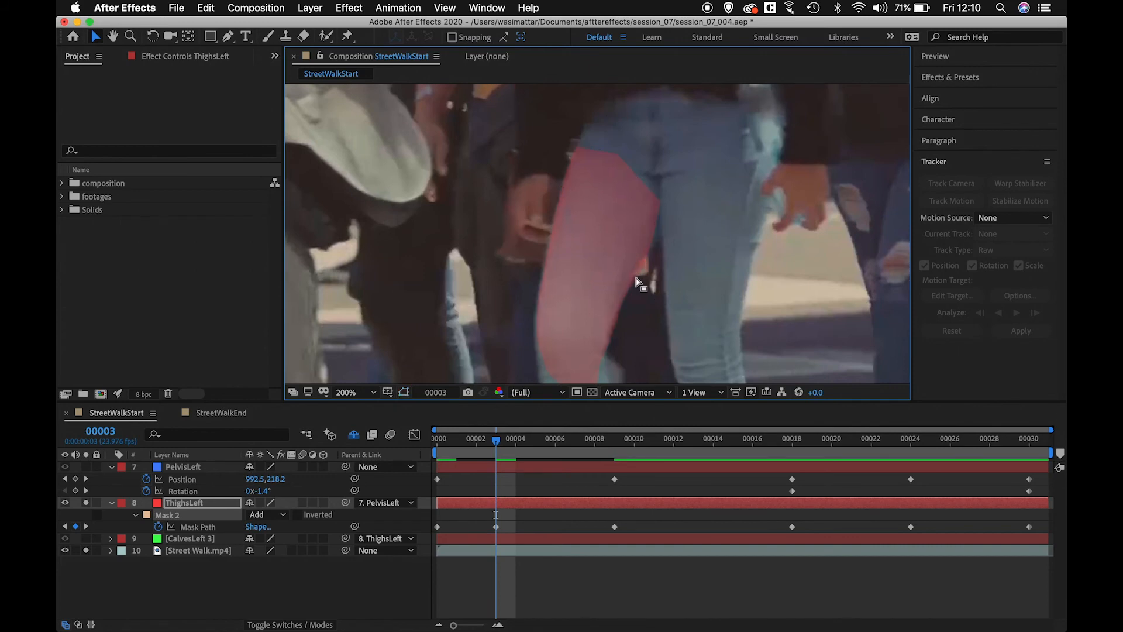
key("shift+slash")
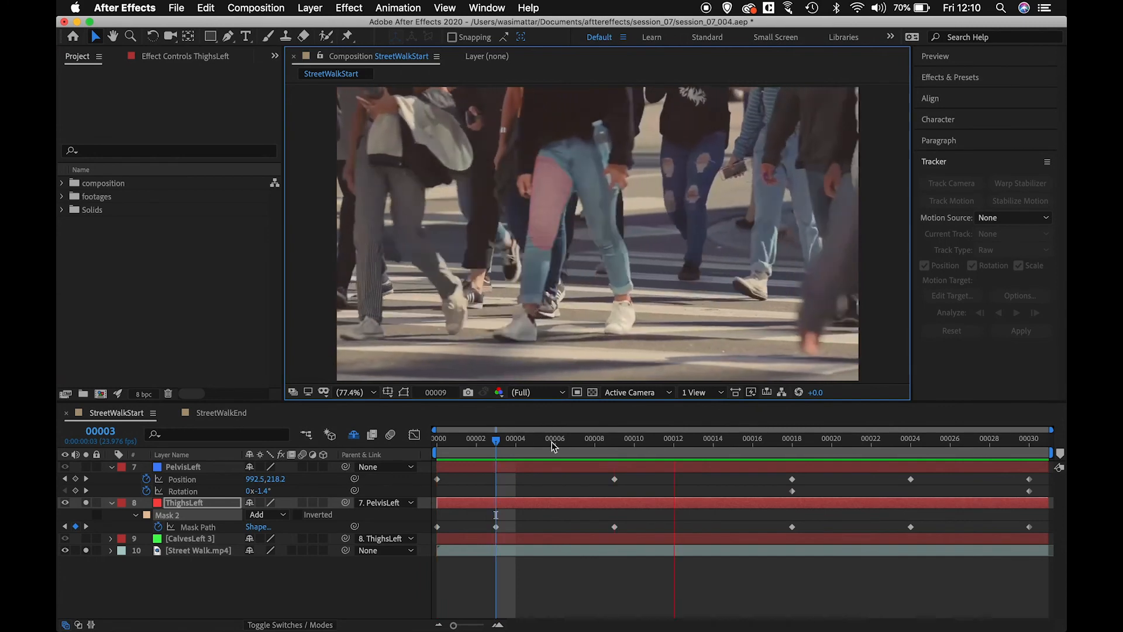
Step: At frame 6, reshape the ThighsLeft mask by moving its left-side vertices and upper-left corner inward to match the thigh's edge
mouse_move(552, 441)
left_mouse_down()
mouse_move(565, 445)
mouse_move(556, 443)
left_mouse_up()
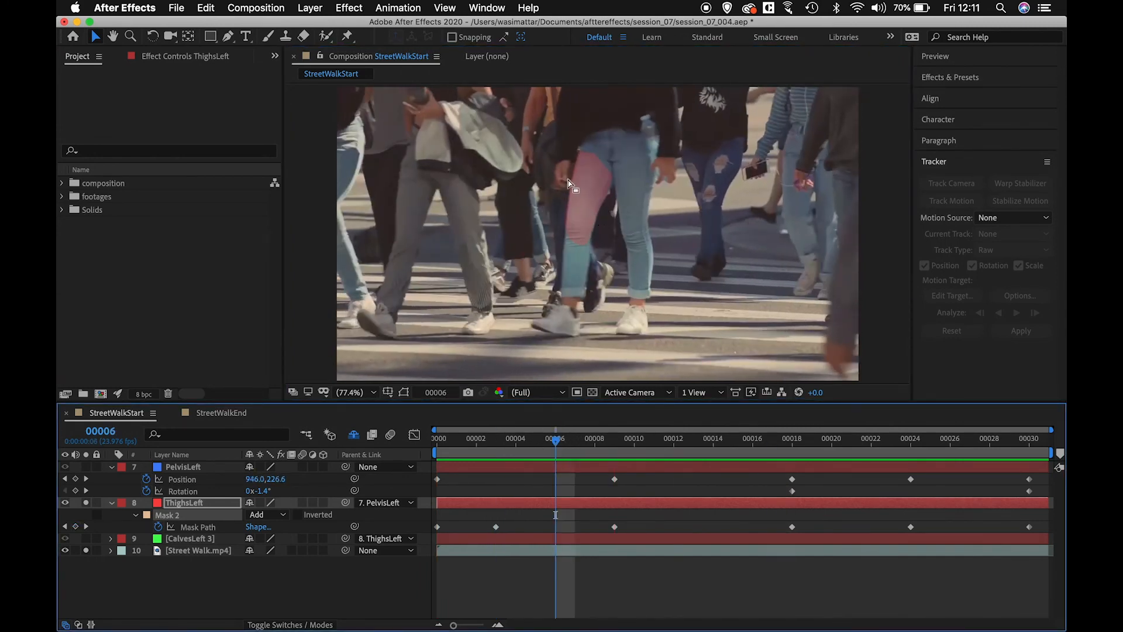
scroll(568, 180, "down", 3)
scroll(569, 182, "up", 4)
left_click_drag(570, 185, 579, 259)
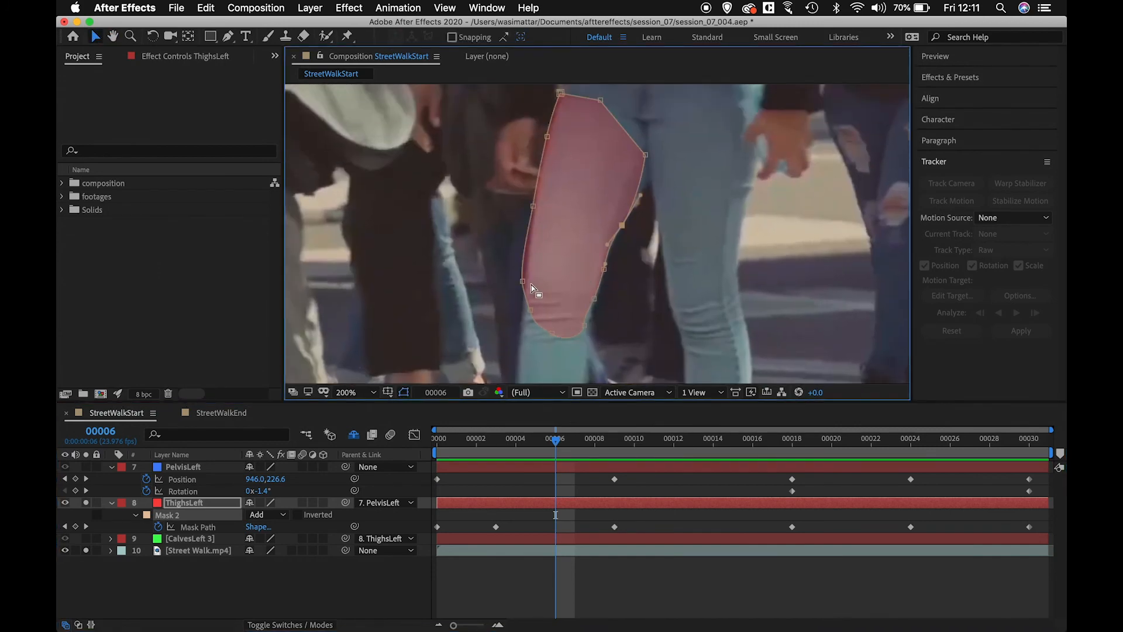
left_click_drag(522, 285, 527, 282)
left_click_drag(532, 206, 536, 211)
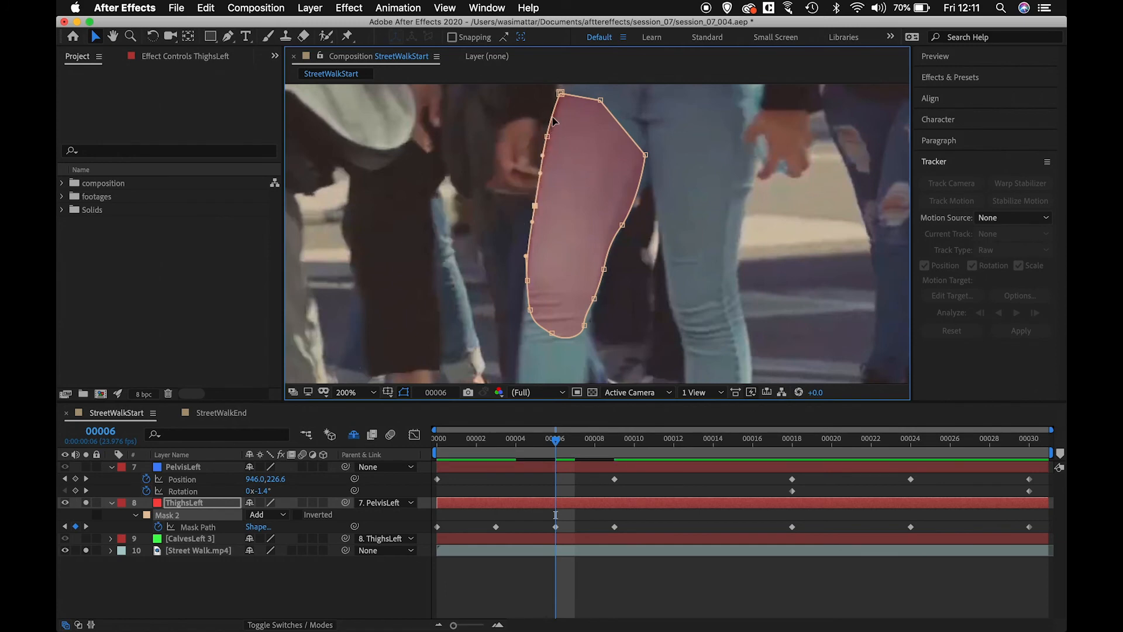
left_click_drag(560, 94, 562, 97)
key("super+z")
left_click_drag(547, 140, 548, 140)
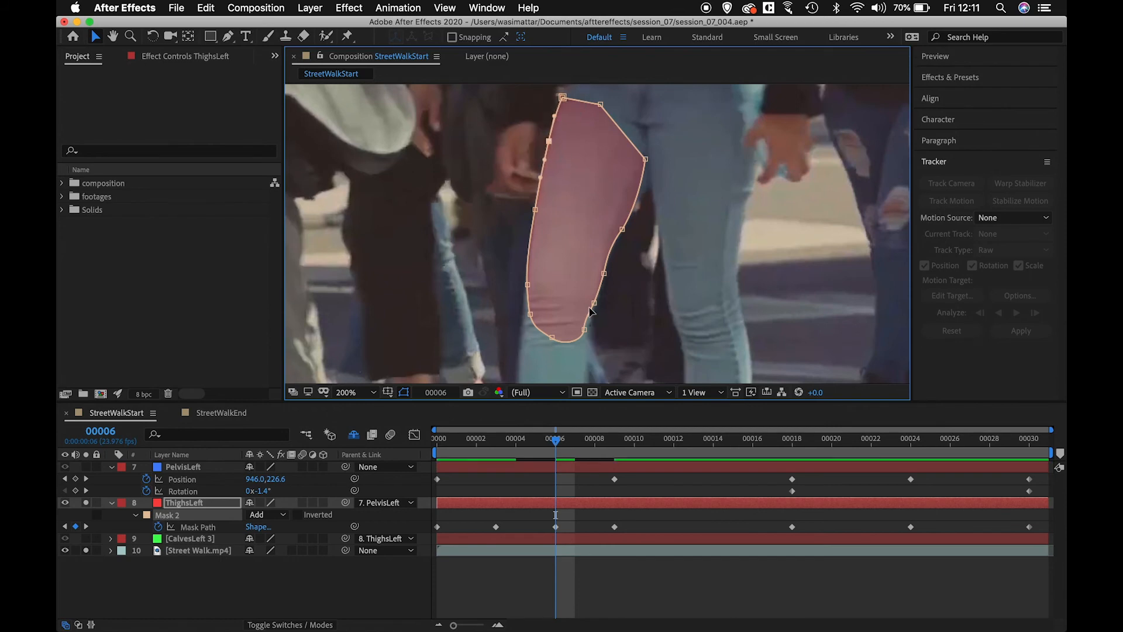
Step: Fit the whole frame in view, hide the mask outlines and preview the ThighsLeft animation from frame 0
key("shift+slash")
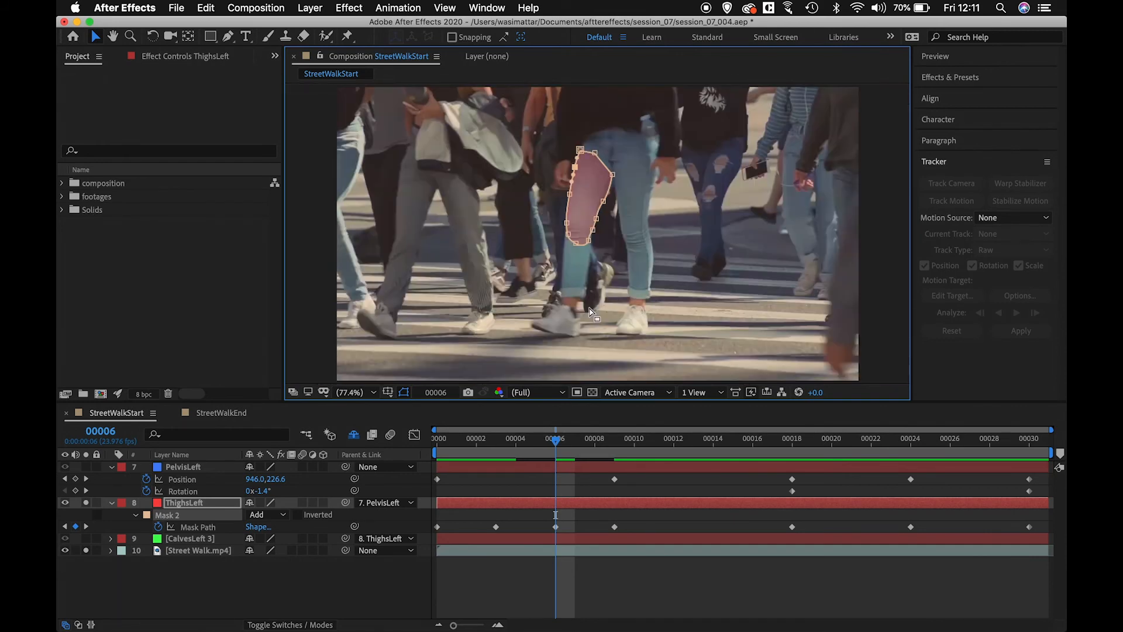
key("super+shift+h")
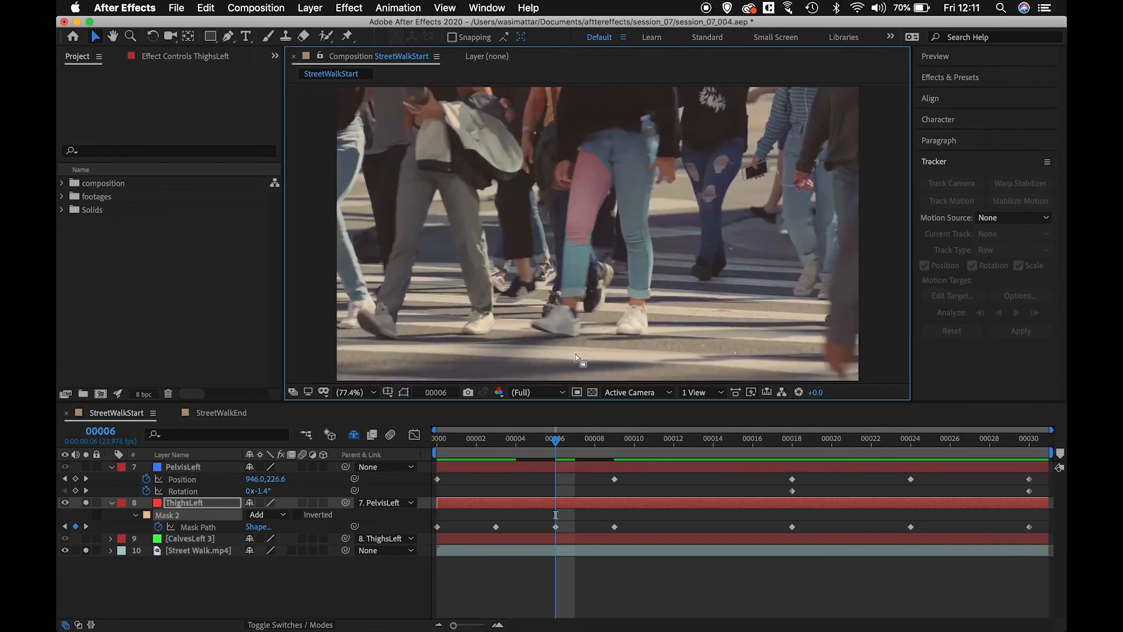
left_click_drag(555, 458, 438, 454)
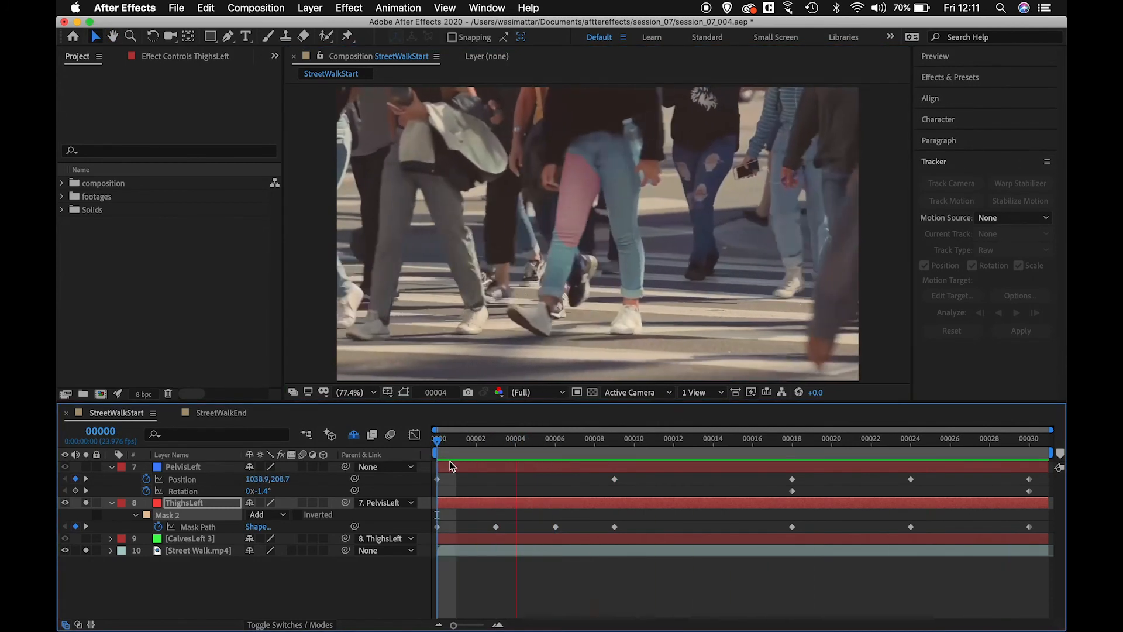
left_click_drag(699, 438, 573, 474)
left_click_drag(550, 477, 434, 497)
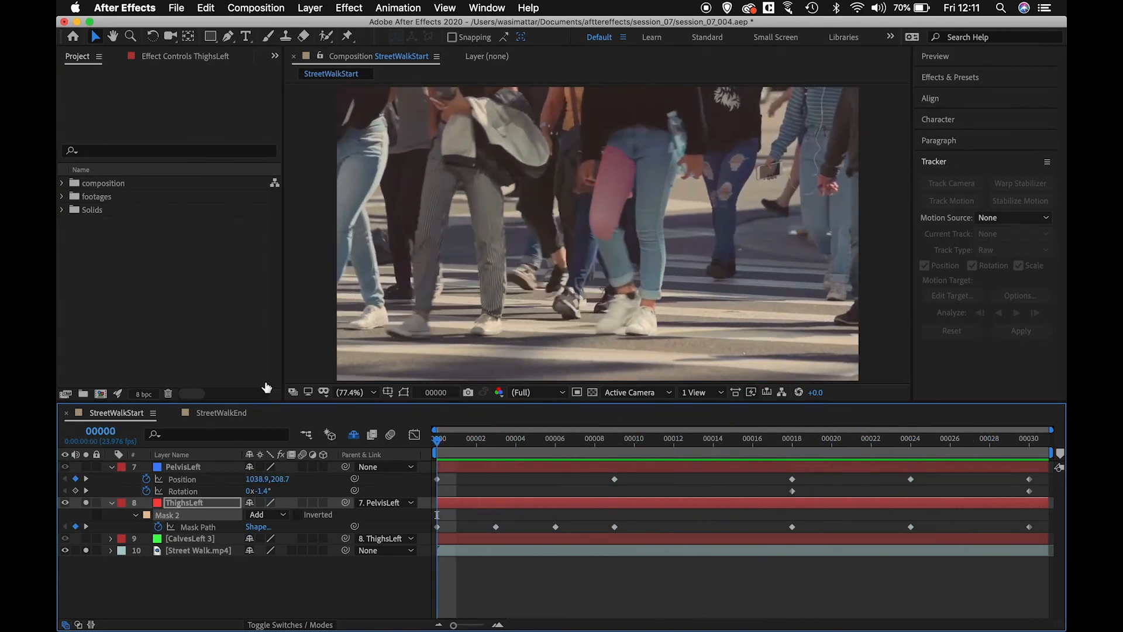
Step: Collapse the ThighsLeft and PelvisLeft properties and turn off solo for ThighsLeft and the Street Walk.mp4 footage
left_click(111, 503)
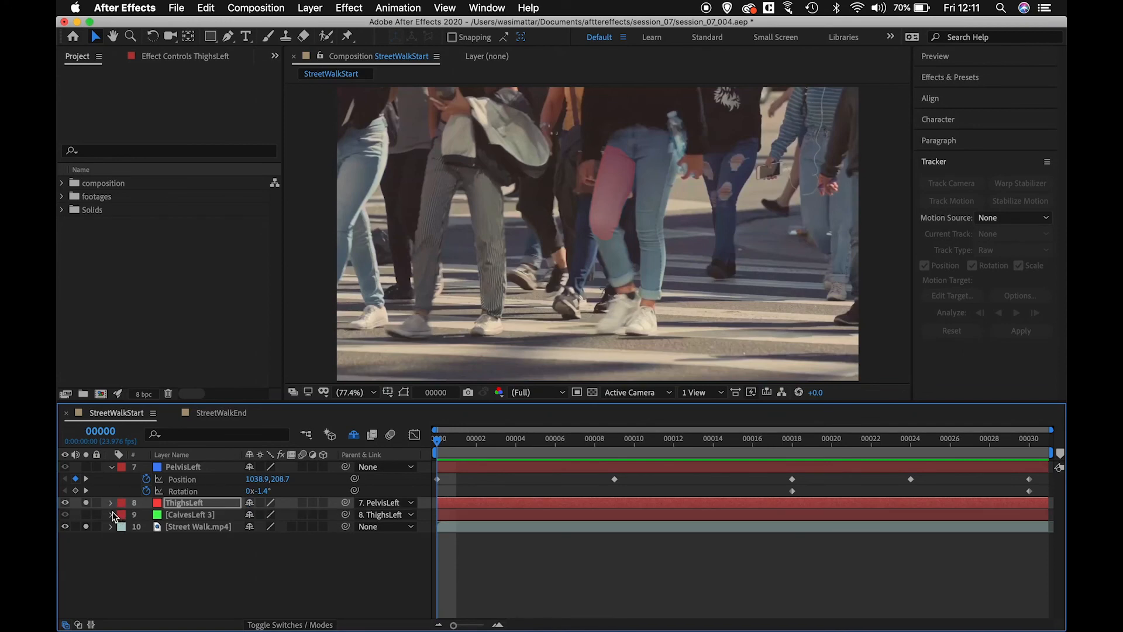
left_click(112, 467)
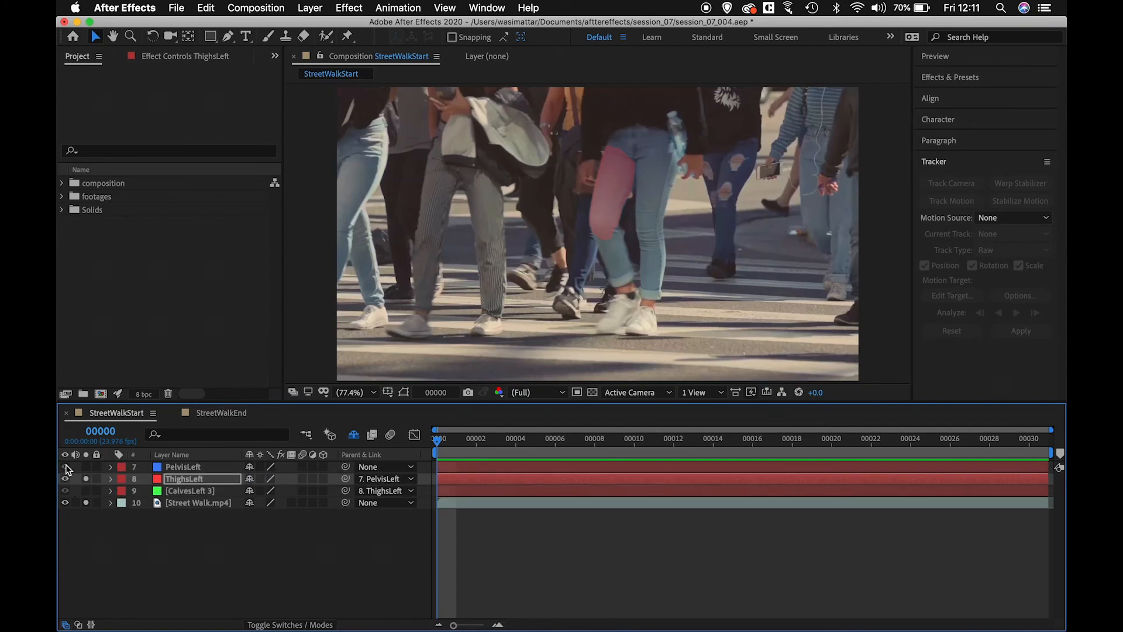
left_click(86, 479)
left_click(86, 502)
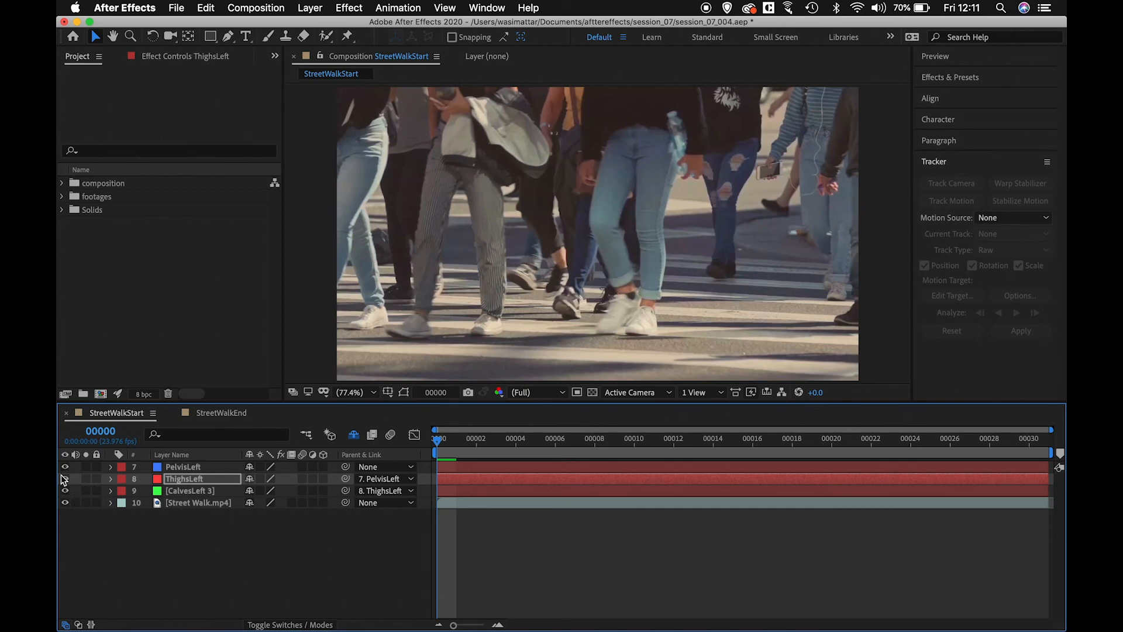
Step: Hide PelvisLeft, ThighsLeft and CalvesLeft 3, reveal the shy layers and make the six layers from PelvisLeft 2 to ShoesFrontLeft visible
left_click_drag(65, 490, 65, 466)
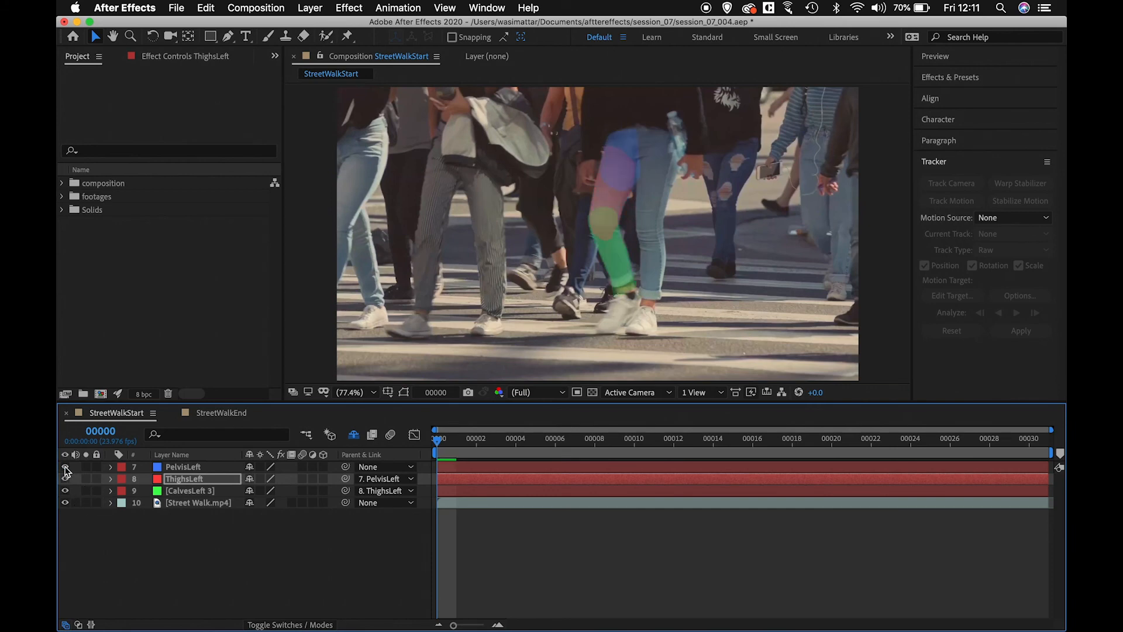
left_click(352, 436)
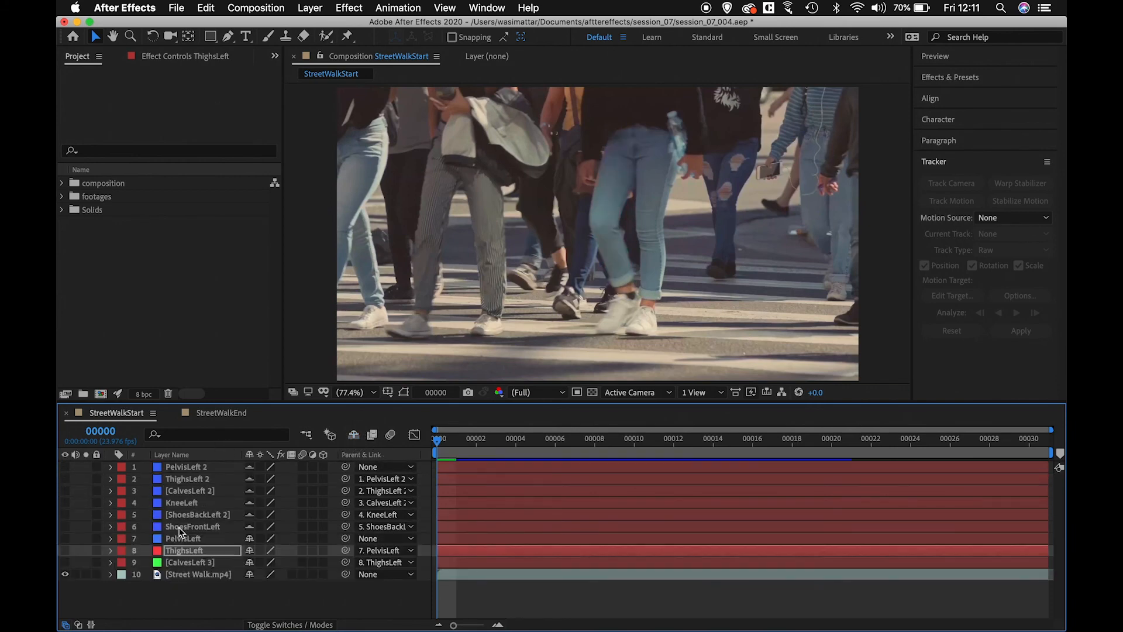
left_click(199, 539)
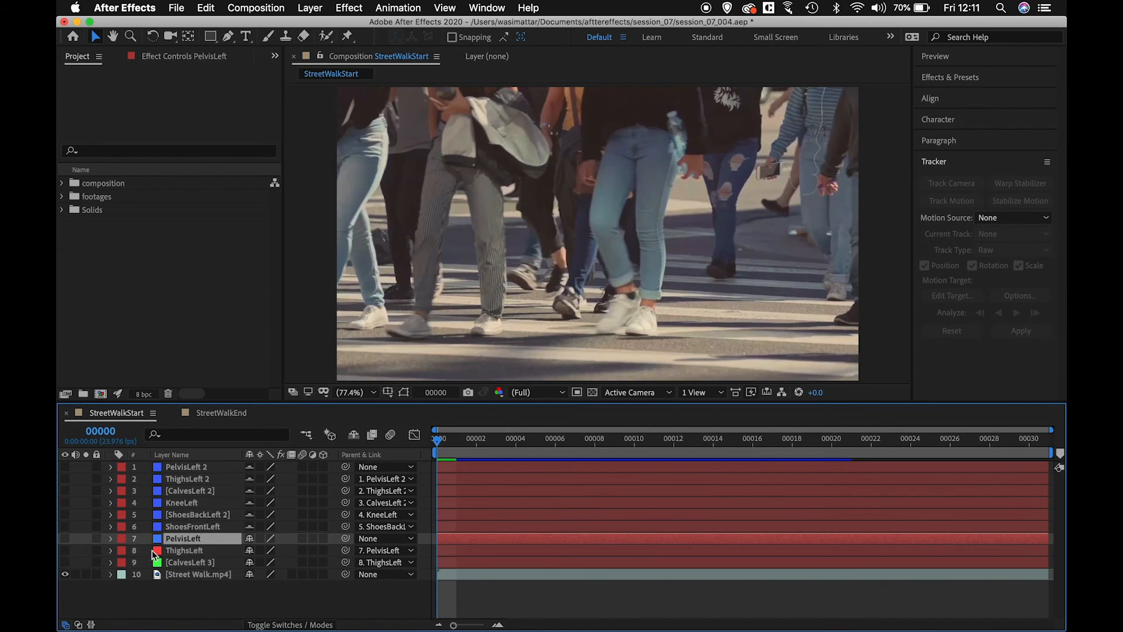
left_click(180, 526)
left_click(183, 535)
left_click(186, 528)
left_click(187, 466)
left_click(66, 468)
left_click_drag(67, 474, 66, 527)
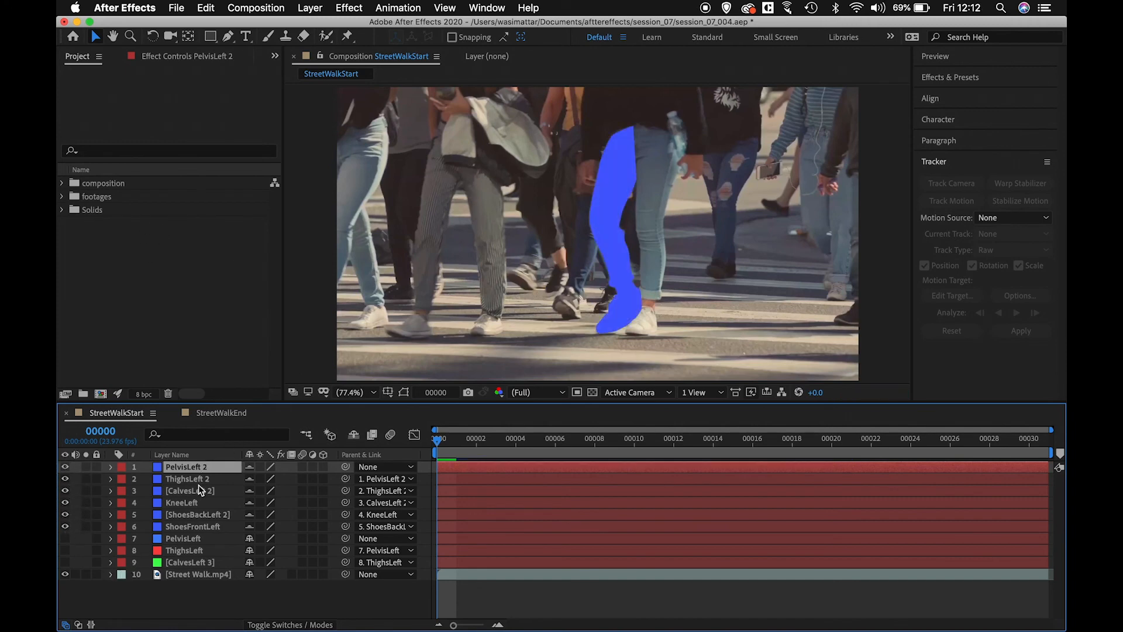
Step: Solo the six left-leg layers from PelvisLeft 2 to ShoesFrontLeft together with the Street Walk.mp4 footage
left_click(86, 466)
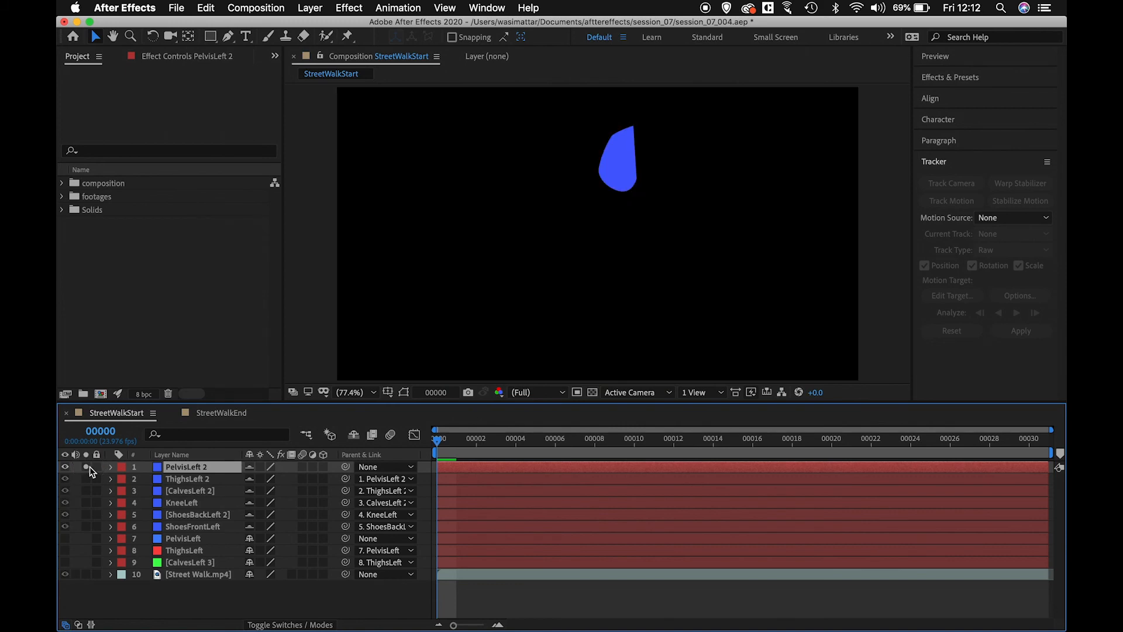
left_click(86, 574)
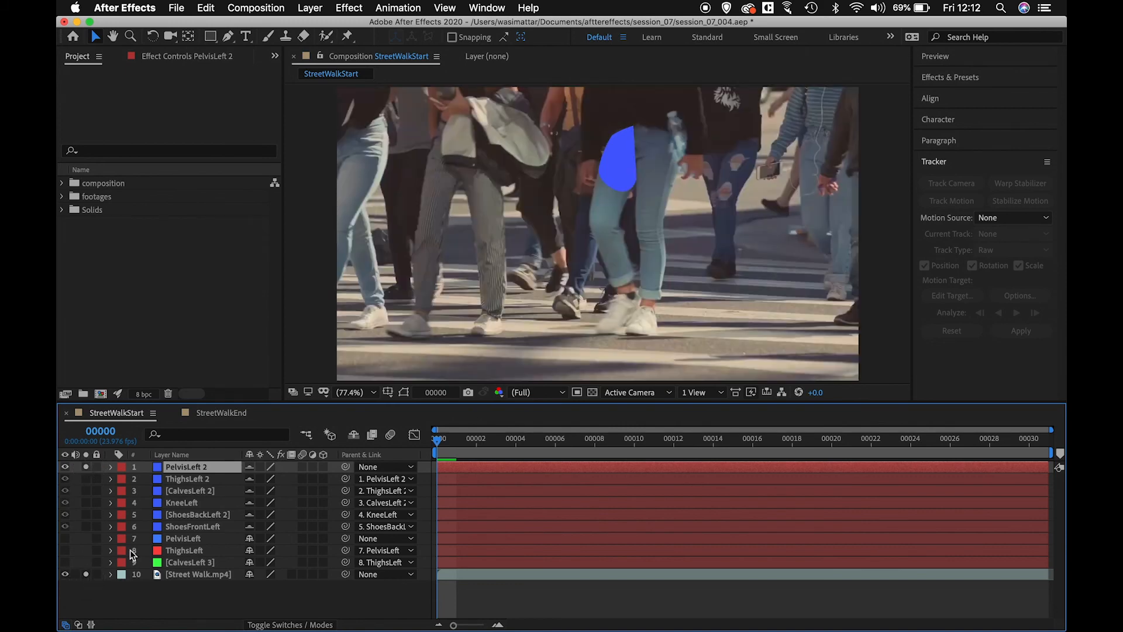
left_click(86, 478)
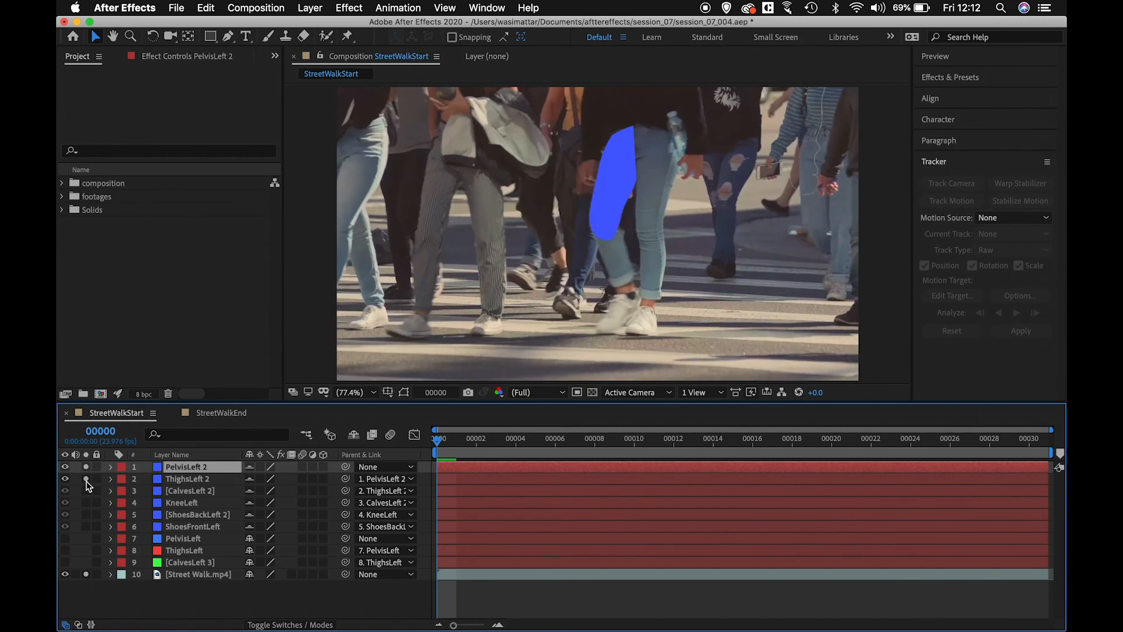
left_click(87, 490)
left_click(87, 503)
left_click(87, 514)
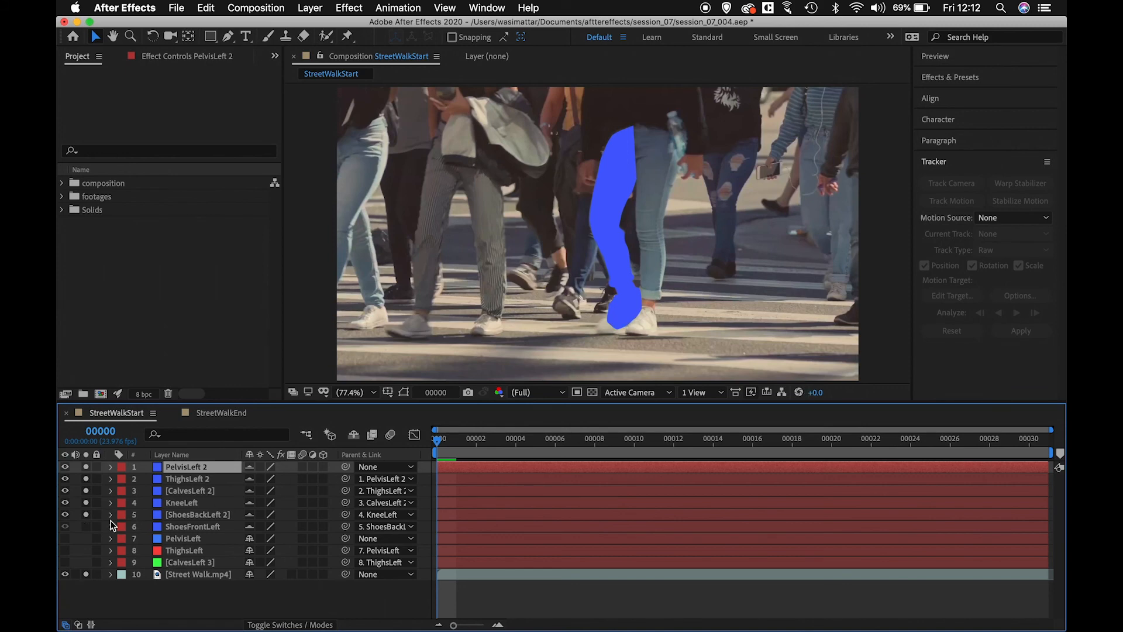
left_click(87, 526)
Step: Examine the mask shape of each finished left-leg layer in turn, from PelvisLeft 2 down to ShoesFrontLeft
left_click(234, 467)
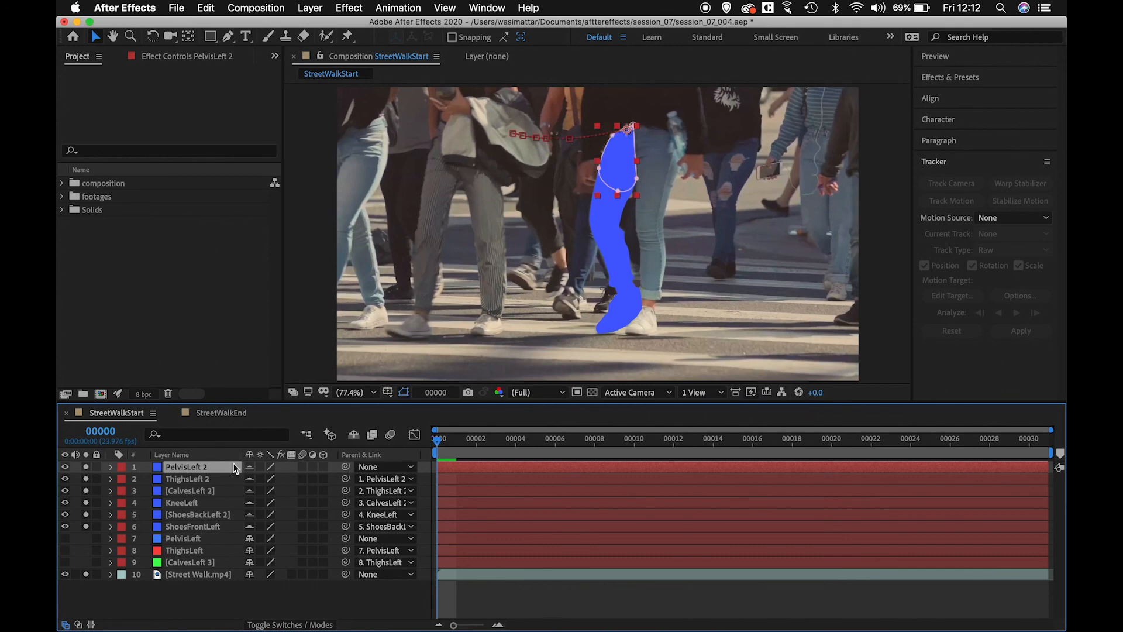
scroll(629, 134, "up", 3)
left_click_drag(634, 141, 567, 262)
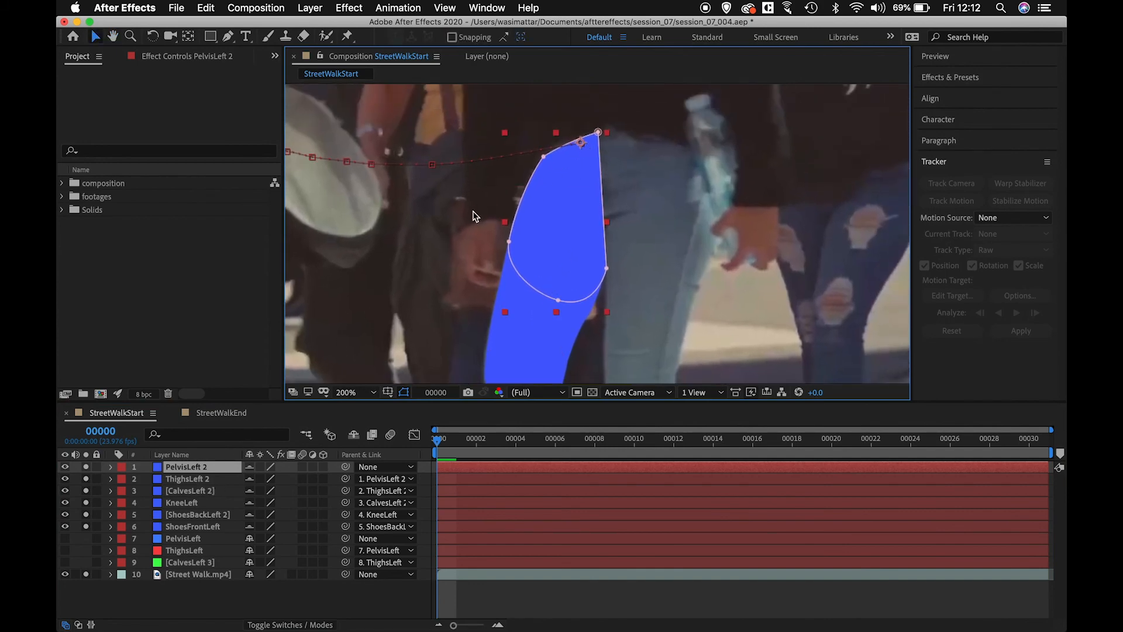
left_click(193, 478)
left_click_drag(606, 260, 627, 189)
left_click(226, 491)
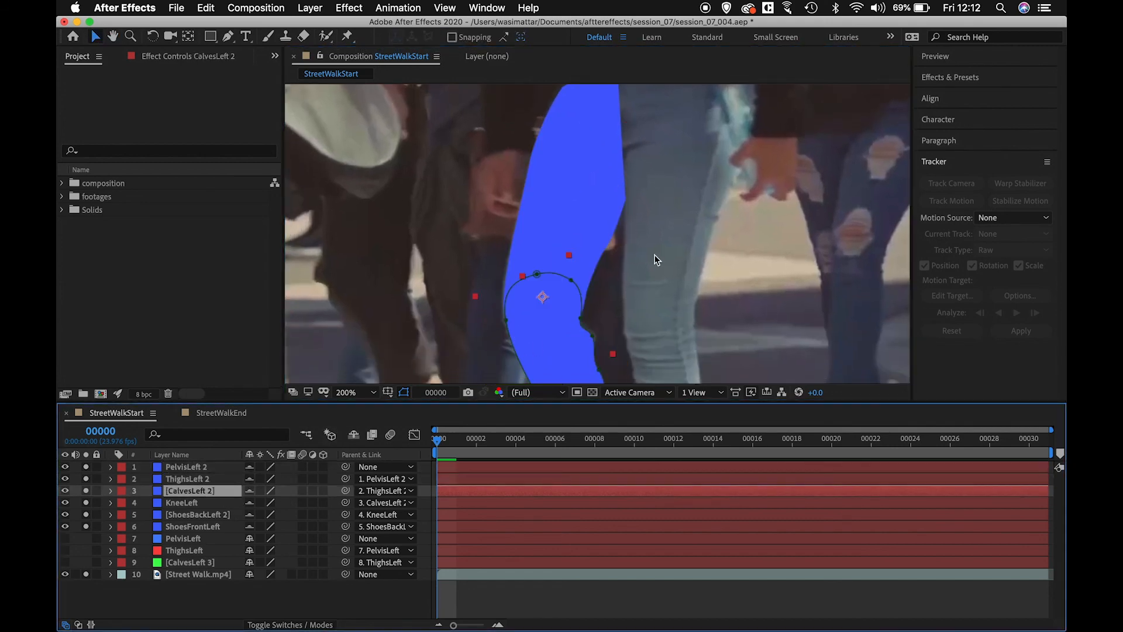
left_click_drag(663, 313, 689, 231)
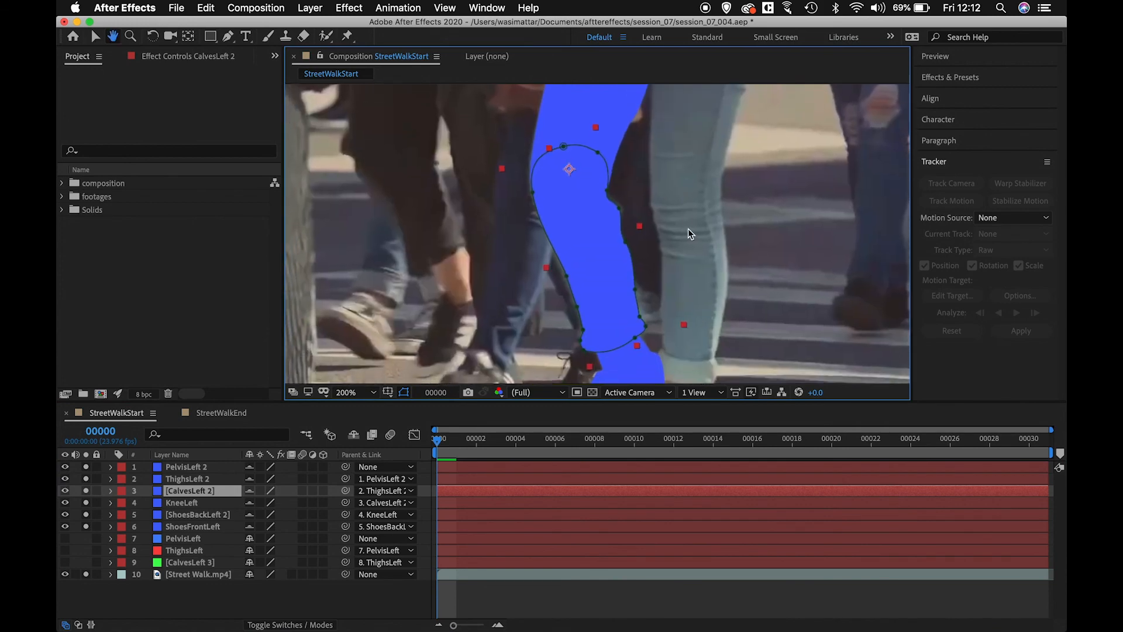
left_click(190, 506)
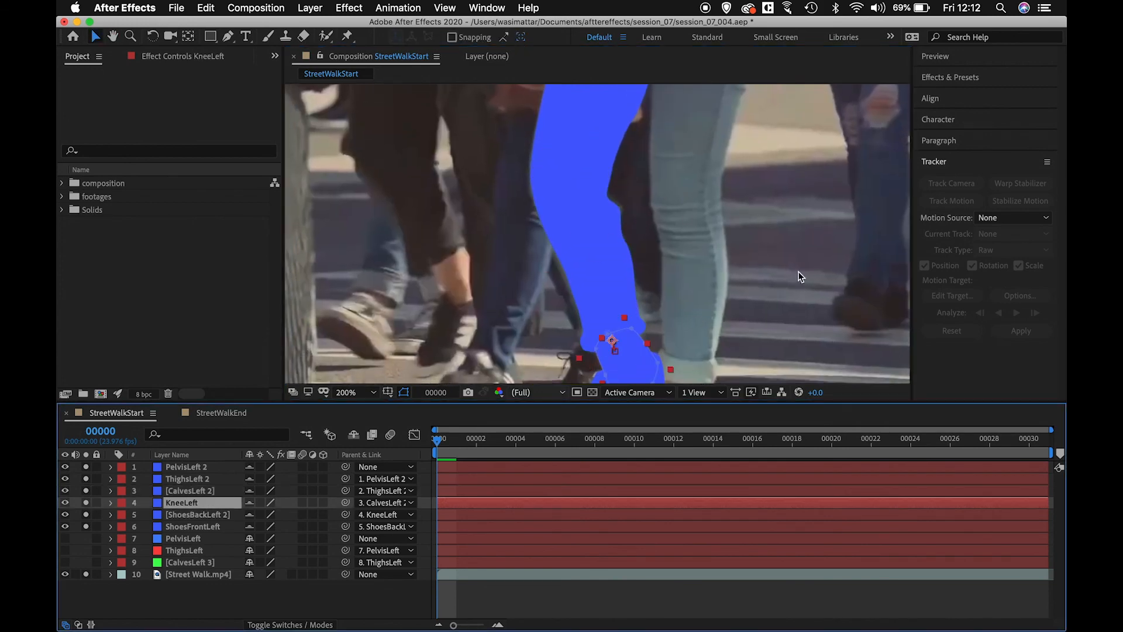
left_click_drag(743, 288, 740, 210)
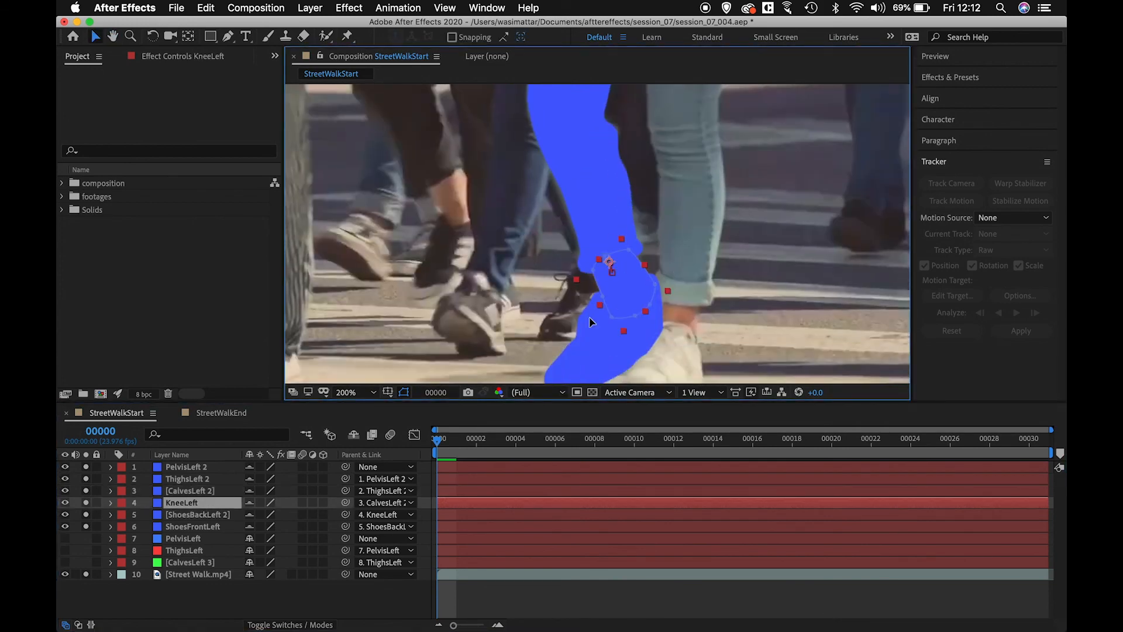
left_click(229, 519)
left_click(228, 518)
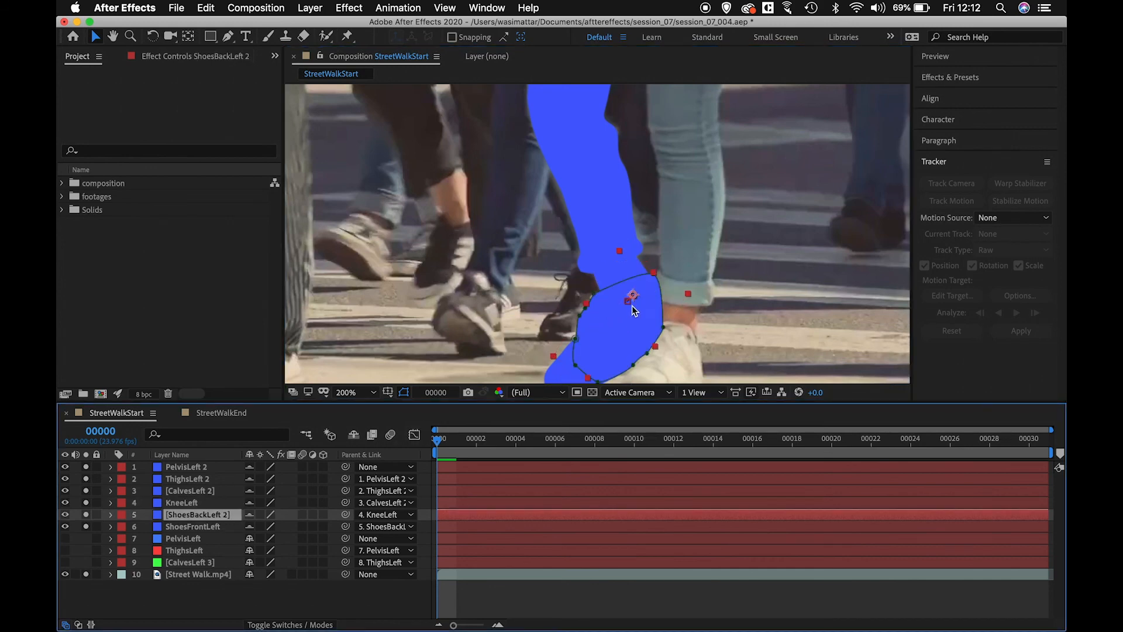
left_click_drag(719, 295, 744, 235)
left_click(198, 528)
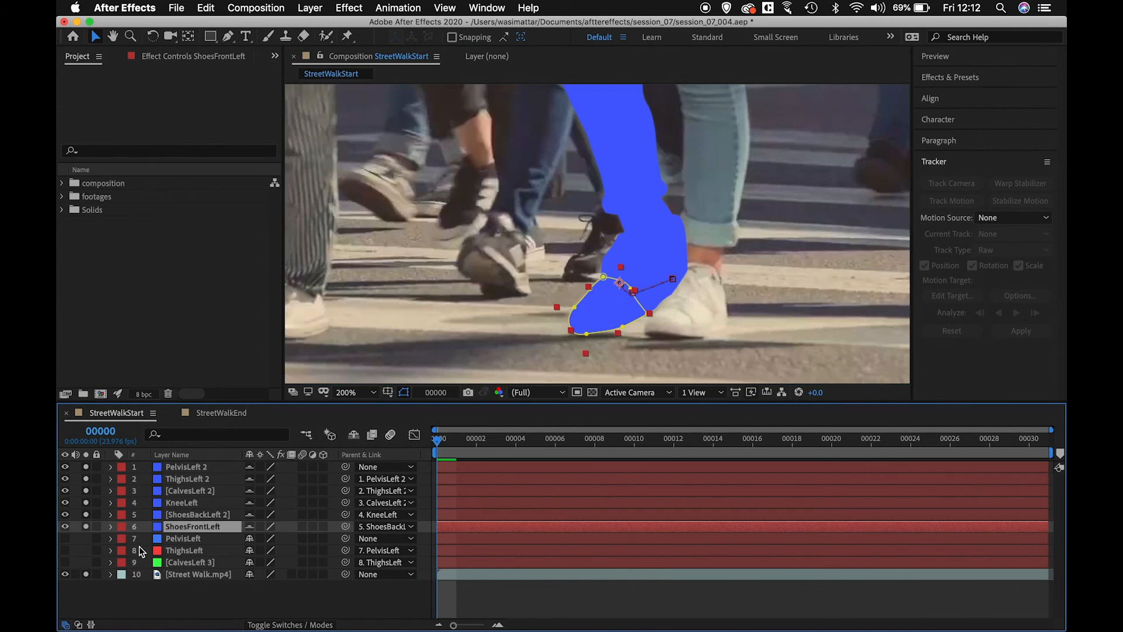
Step: Delete the PelvisLeft, ThighsLeft and CalvesLeft 3 practice layers
left_click(197, 540)
left_click(199, 563, "shift")
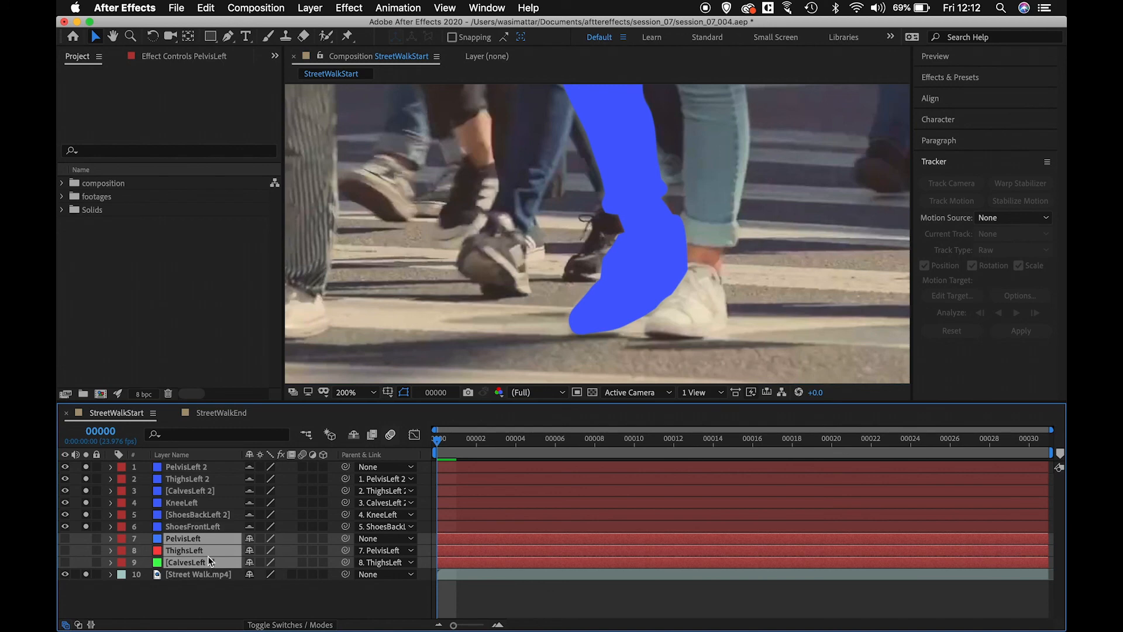
key("Delete")
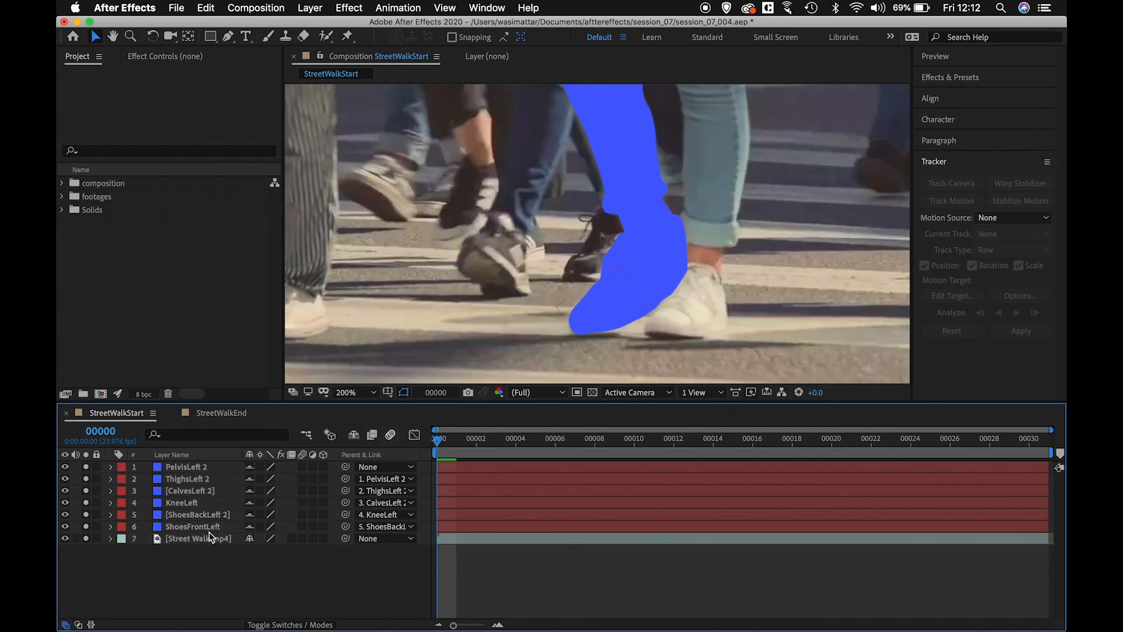
Step: Pre-compose the six left-leg layers into a new composition named LeftFeetNewComp, moving all attributes into it
left_click(212, 527)
left_click(210, 470, "shift")
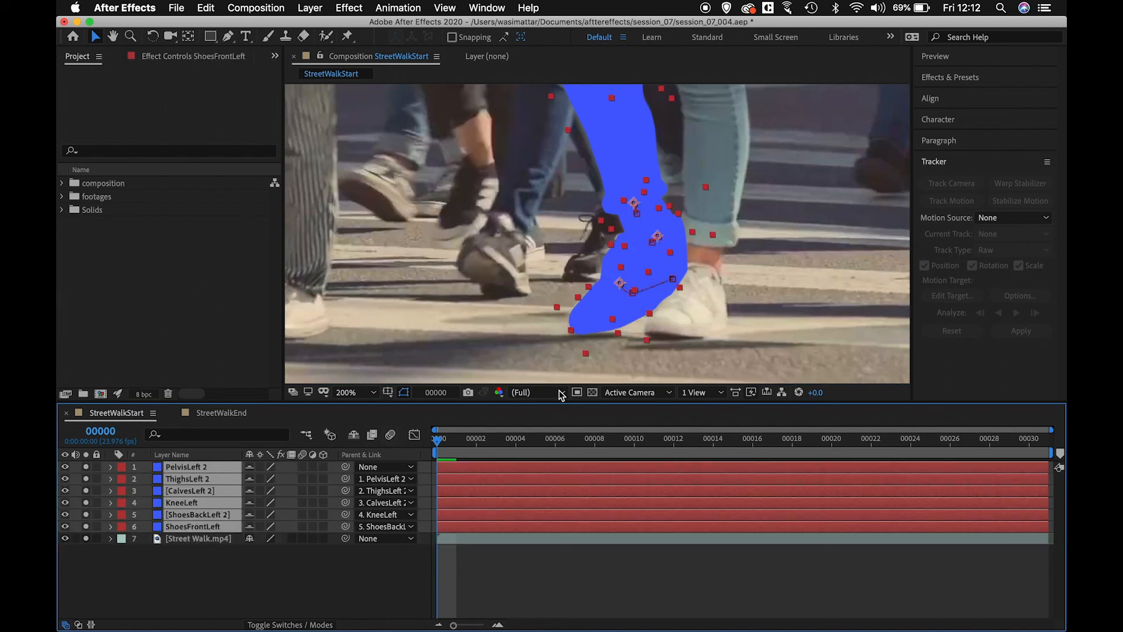
key("shift+slash")
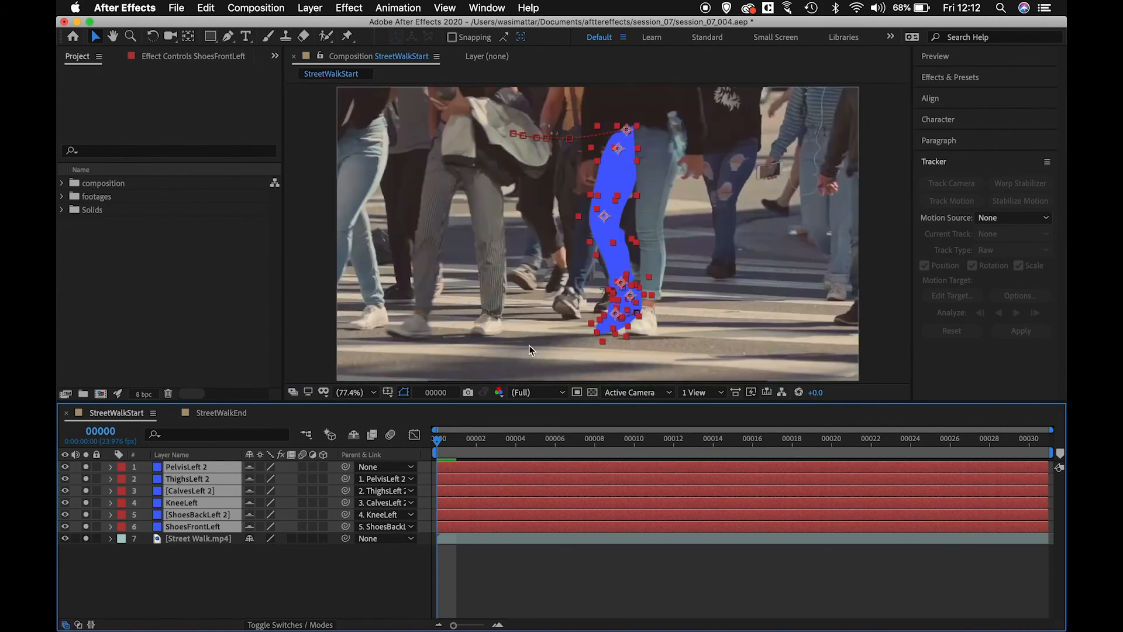
key("super+shift+c")
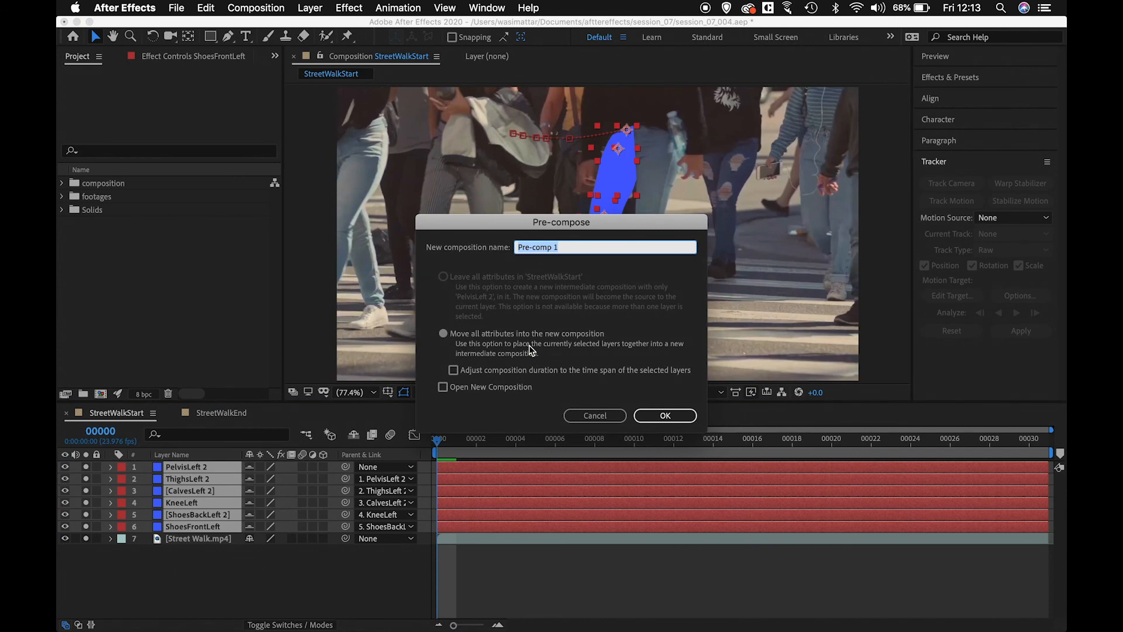
type("LeftFeetNewComp")
left_click(674, 421)
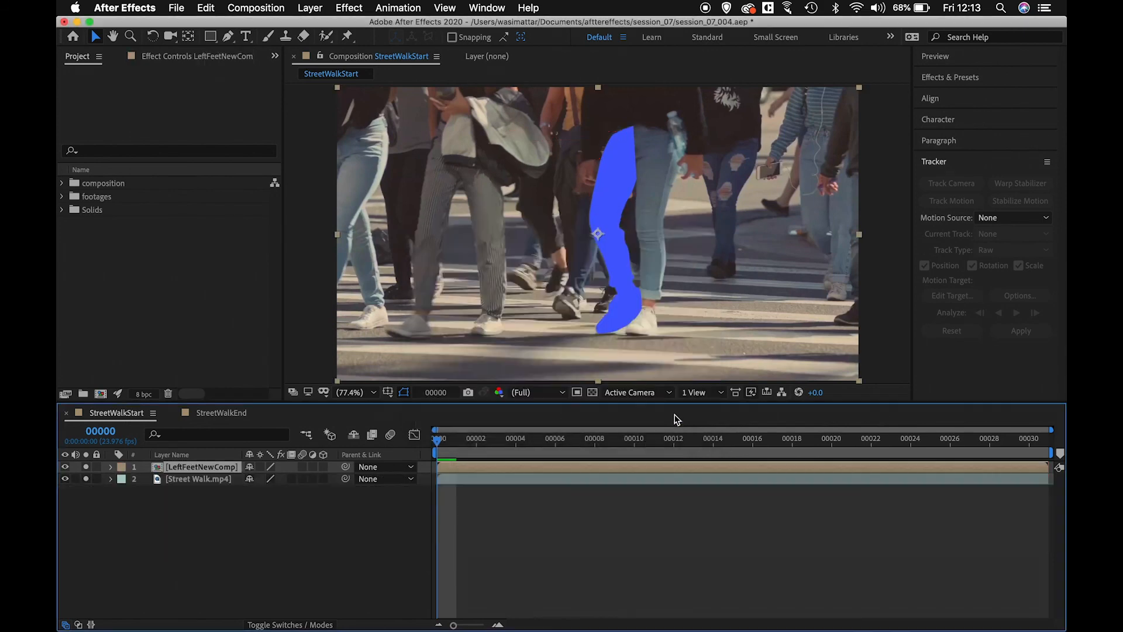
Step: Duplicate the Street Walk.mp4 footage layer beneath LeftFeetNewComp
left_click(200, 480)
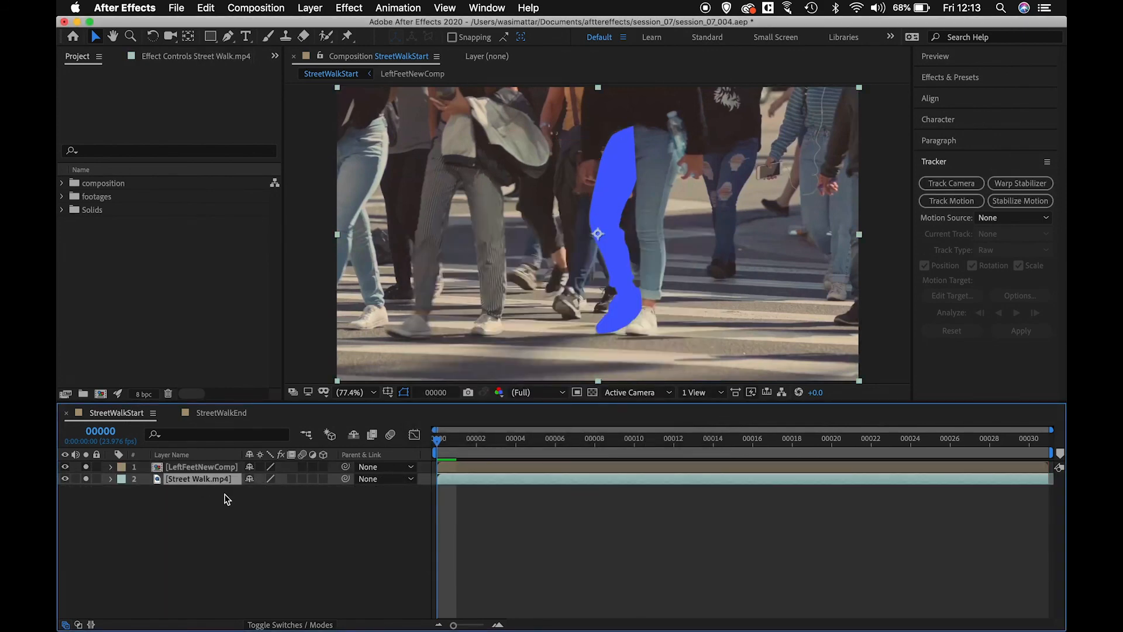
key("super+d")
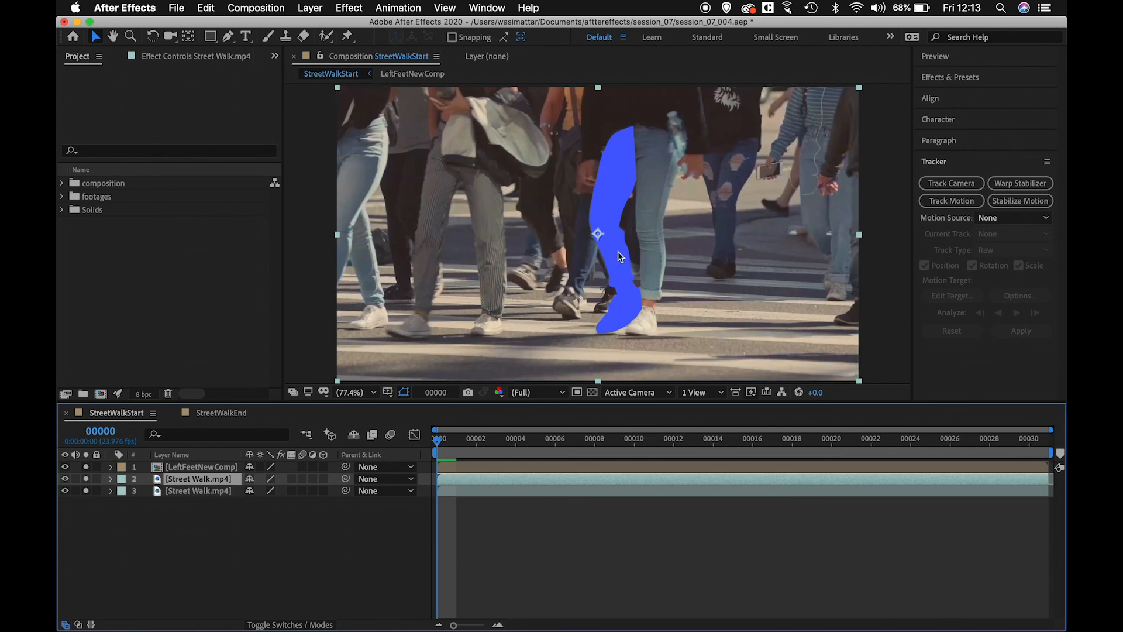
Step: Solo only the upper Street Walk.mp4 layer and apply the Curves color correction effect to it
left_click_drag(86, 467, 85, 491)
left_click(85, 479)
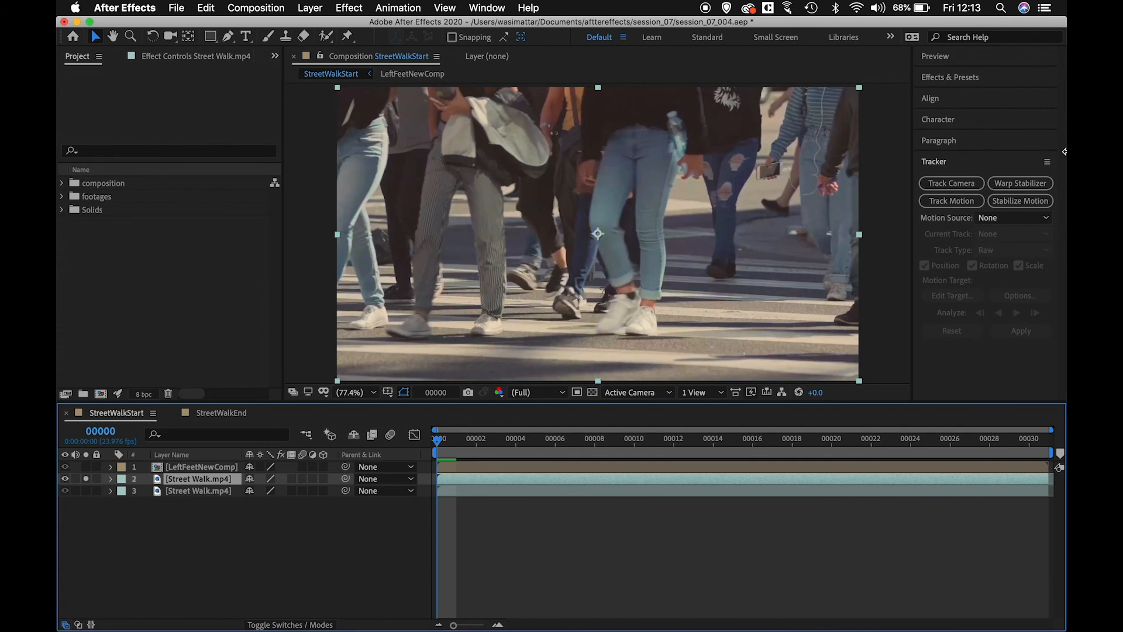
left_click(966, 78)
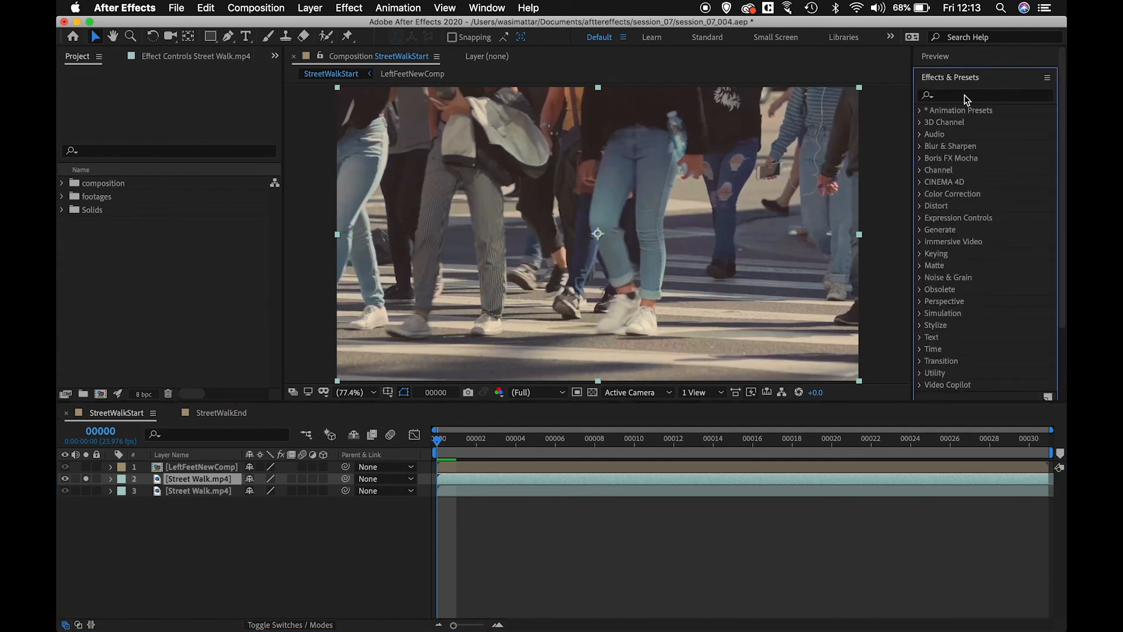
left_click(965, 97)
type("curves")
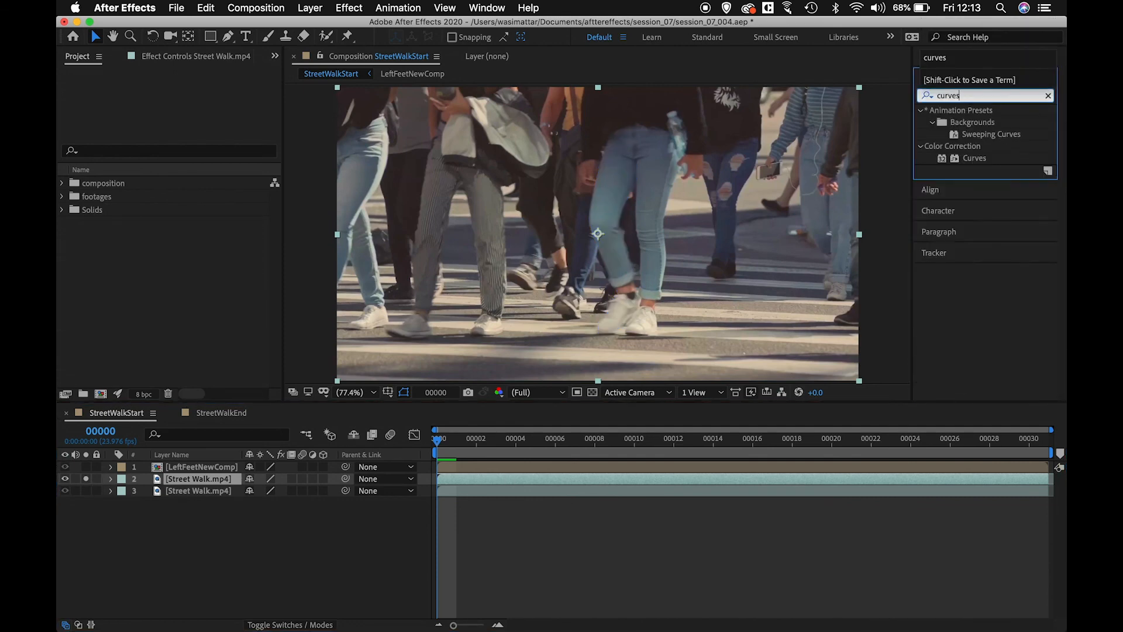
left_click_drag(974, 158, 186, 479)
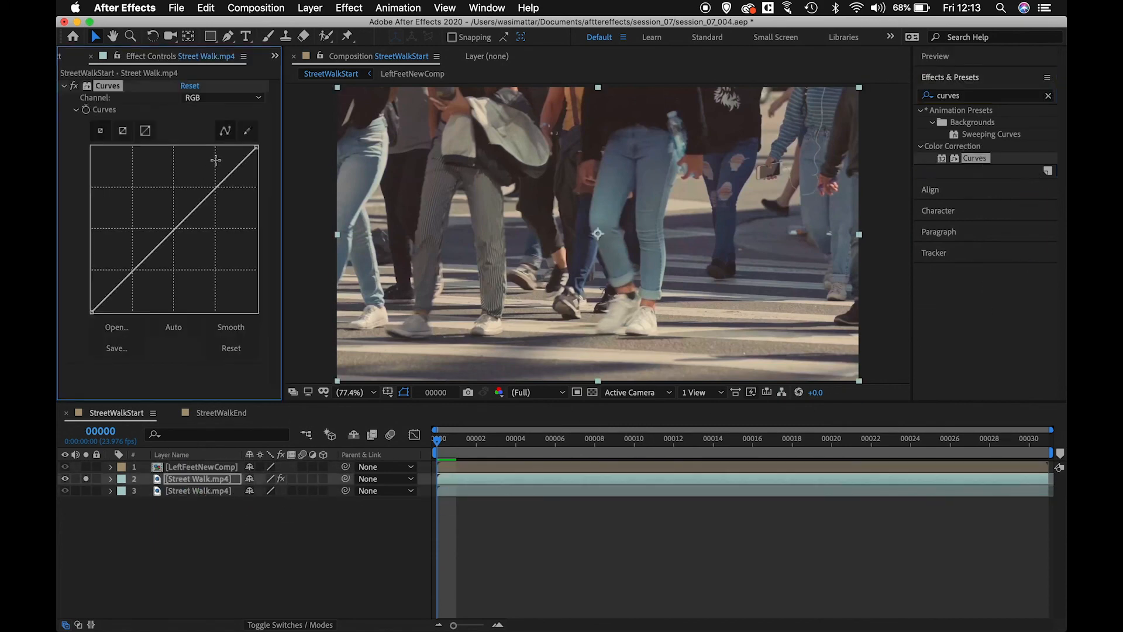
Step: Raise the midpoint of the Red channel curve slightly to give the upper Street Walk.mp4 layer a reddish tint
left_click(227, 105)
left_click(221, 124)
left_click_drag(174, 228, 162, 227)
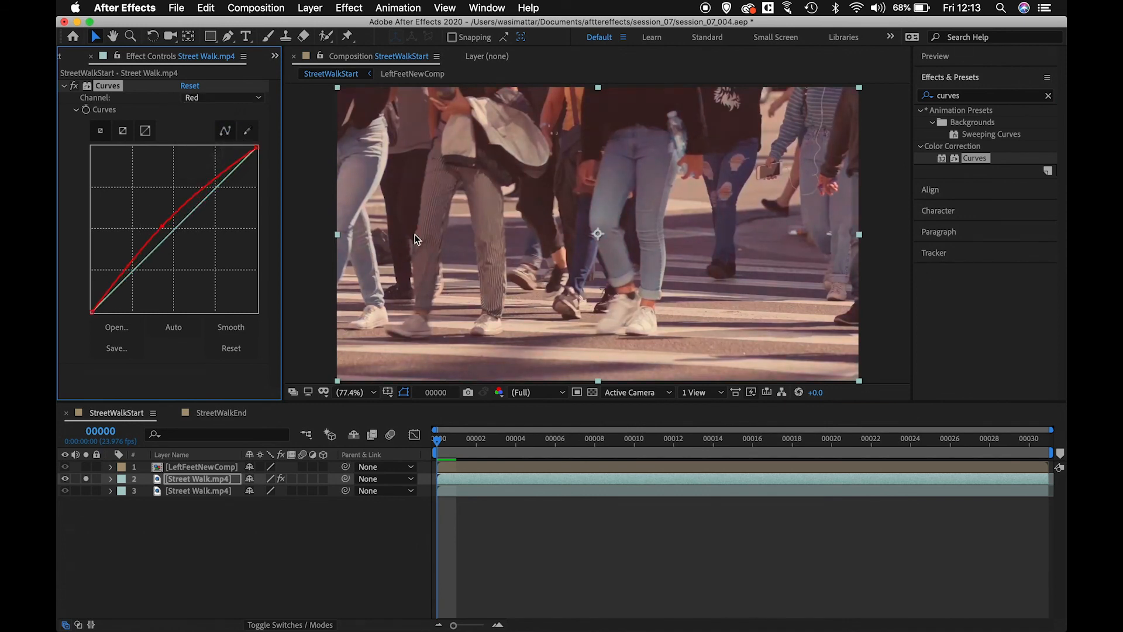
left_click(1048, 96)
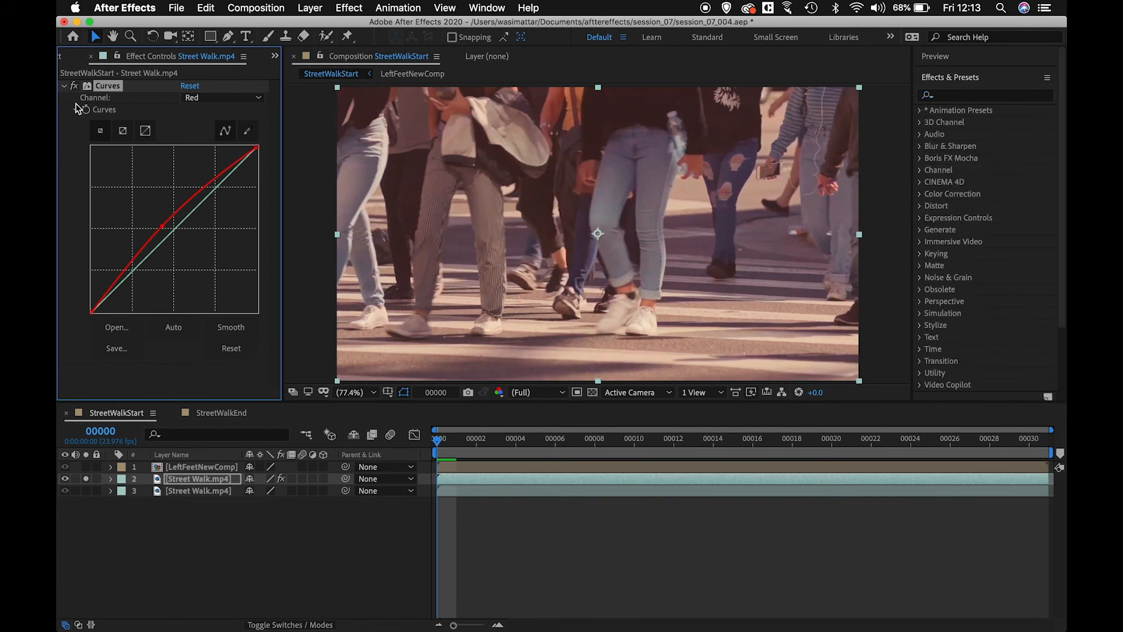
left_click(65, 89)
Step: Set the upper Street Walk.mp4 layer's track matte to Alpha Matte "[LeftFeetNewComp]" and turn off its solo
left_click(192, 563)
left_click(212, 483)
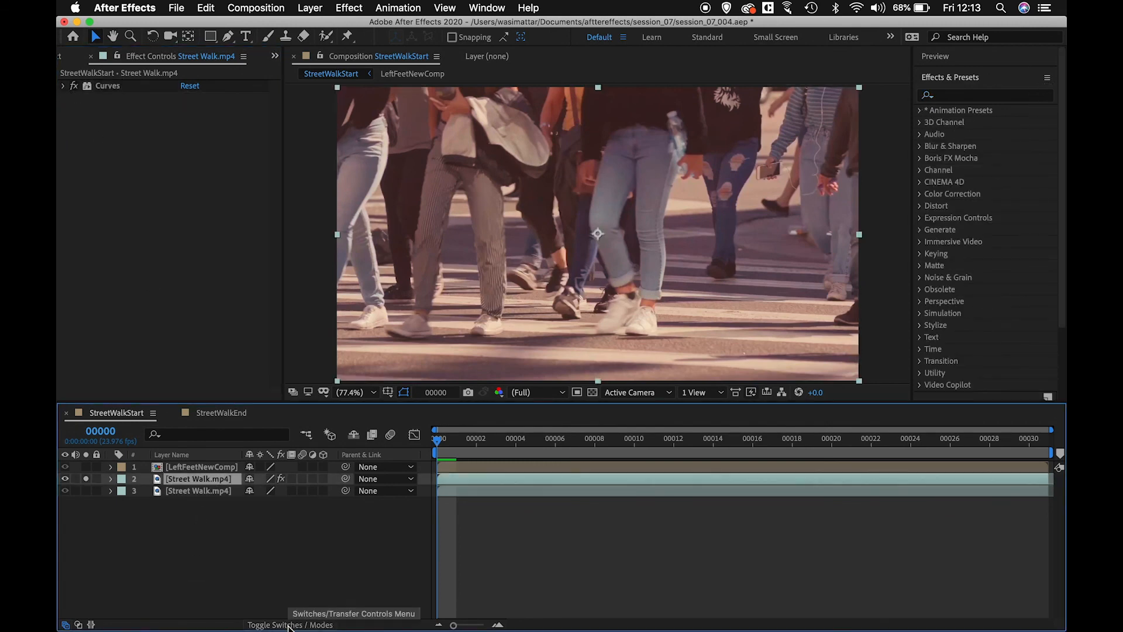
left_click(289, 624)
left_click(342, 481)
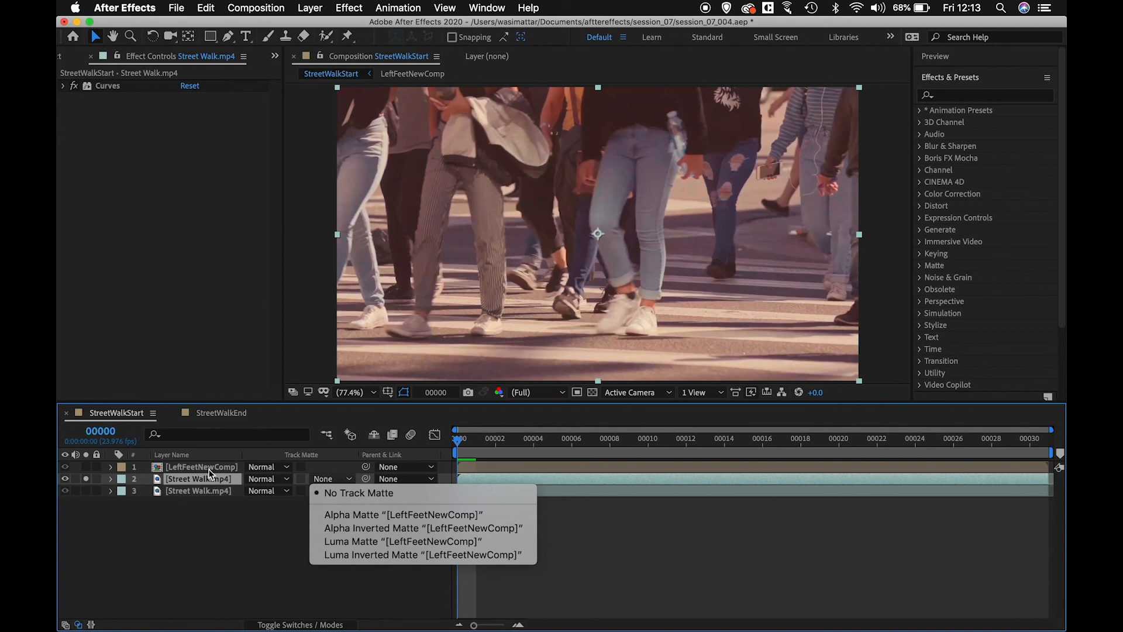
left_click(380, 514)
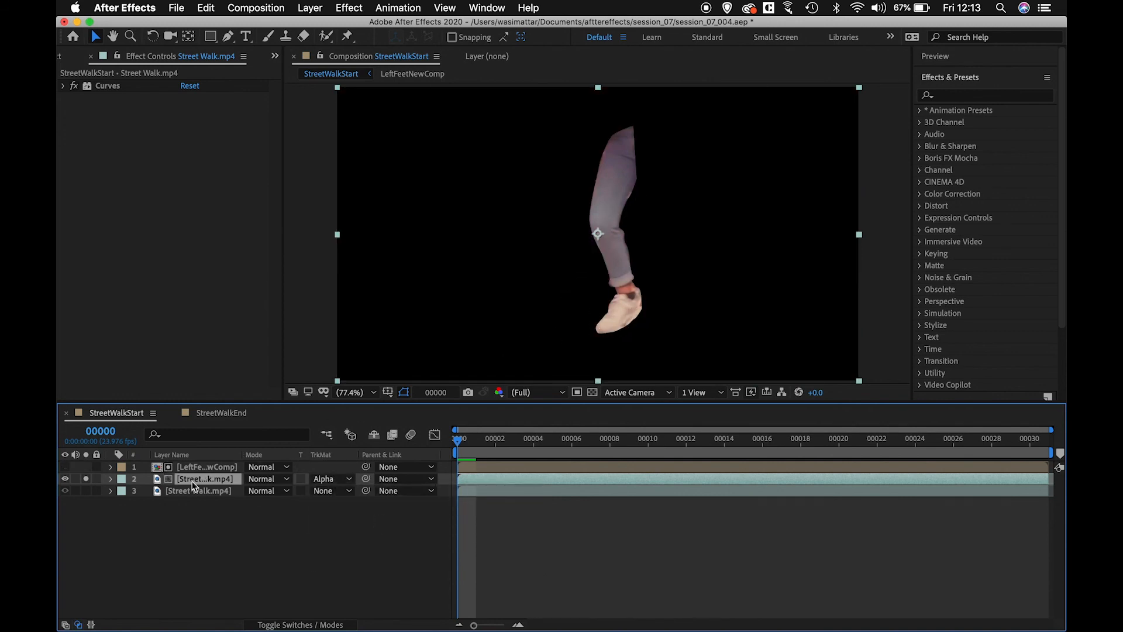
left_click(86, 479)
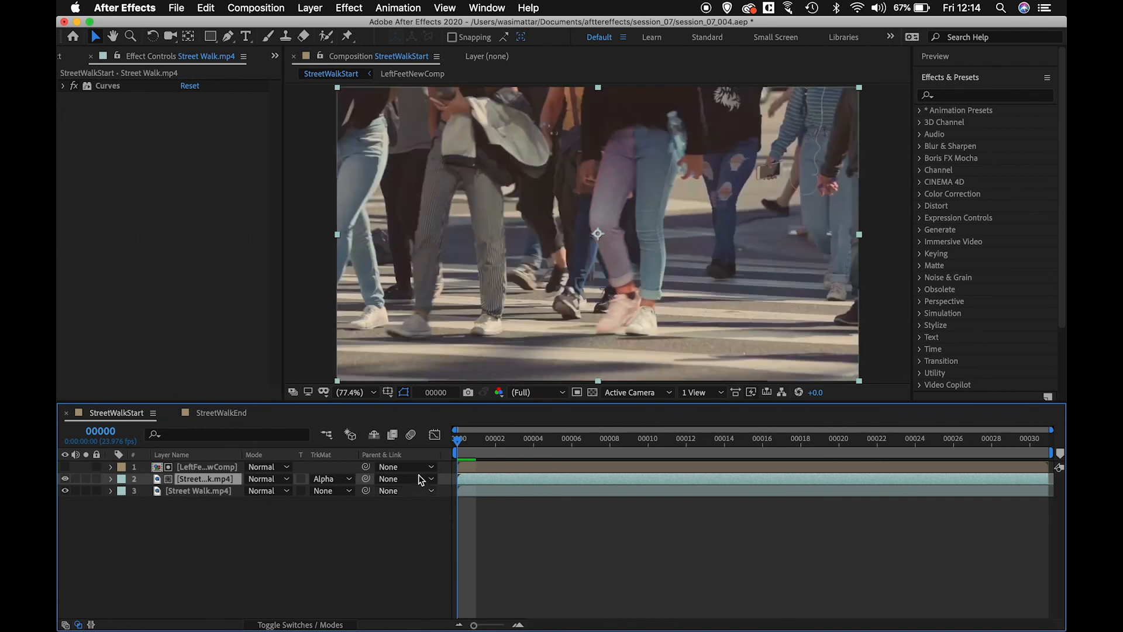